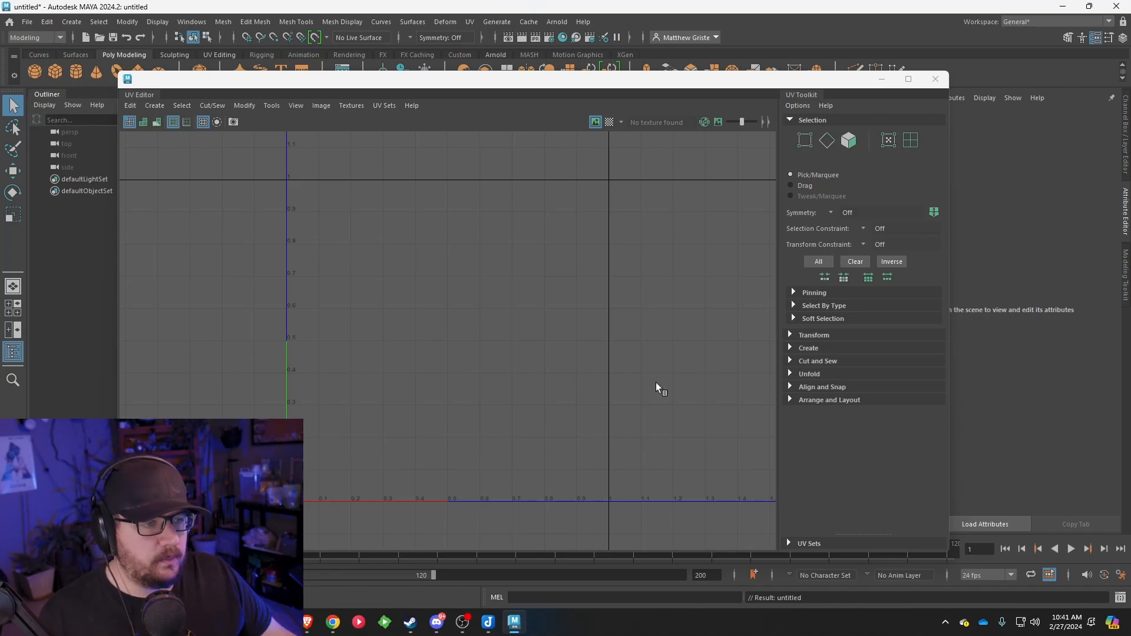
Close the floating UV Editor and set a side-by-side layout with the UV Editor replacing the front view beside the perspective view.
left_click(935, 78)
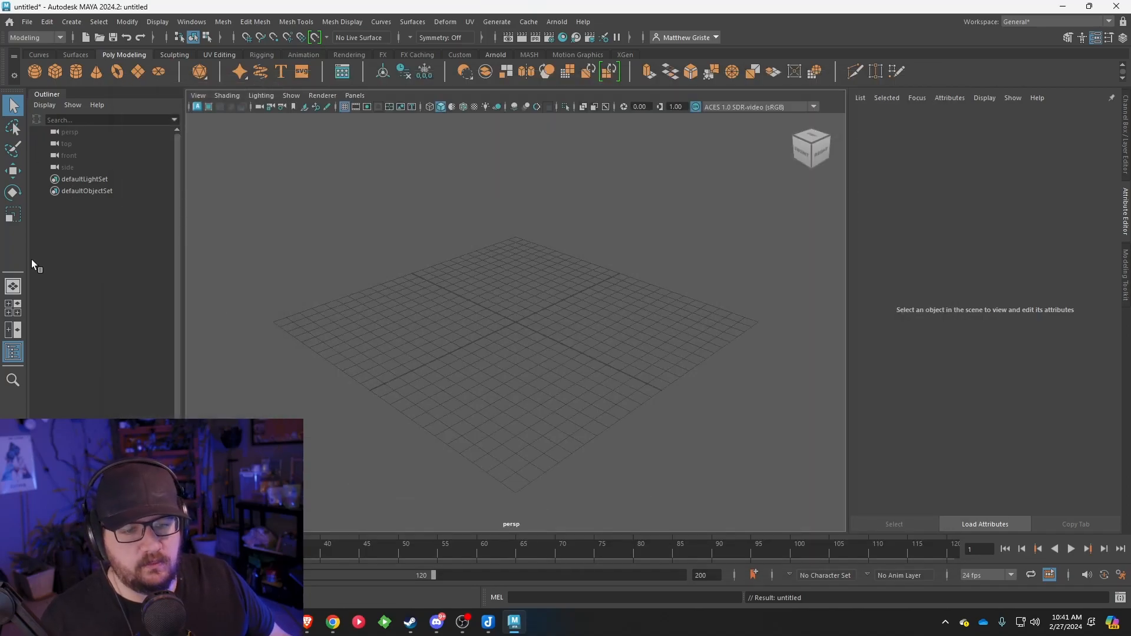
left_click(16, 328)
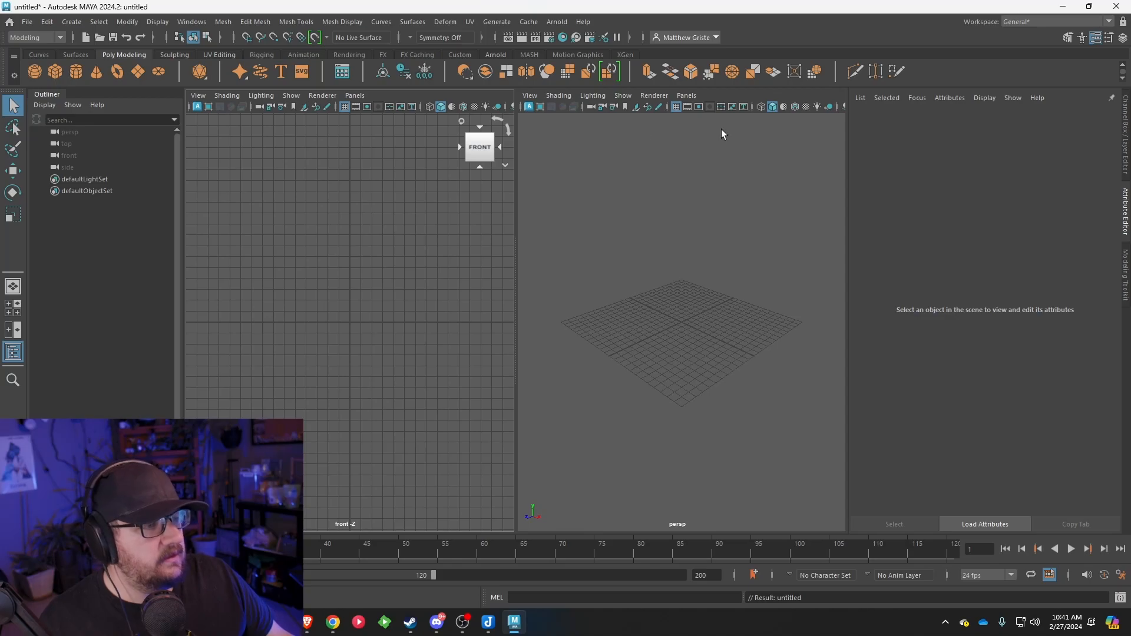
left_click(354, 95)
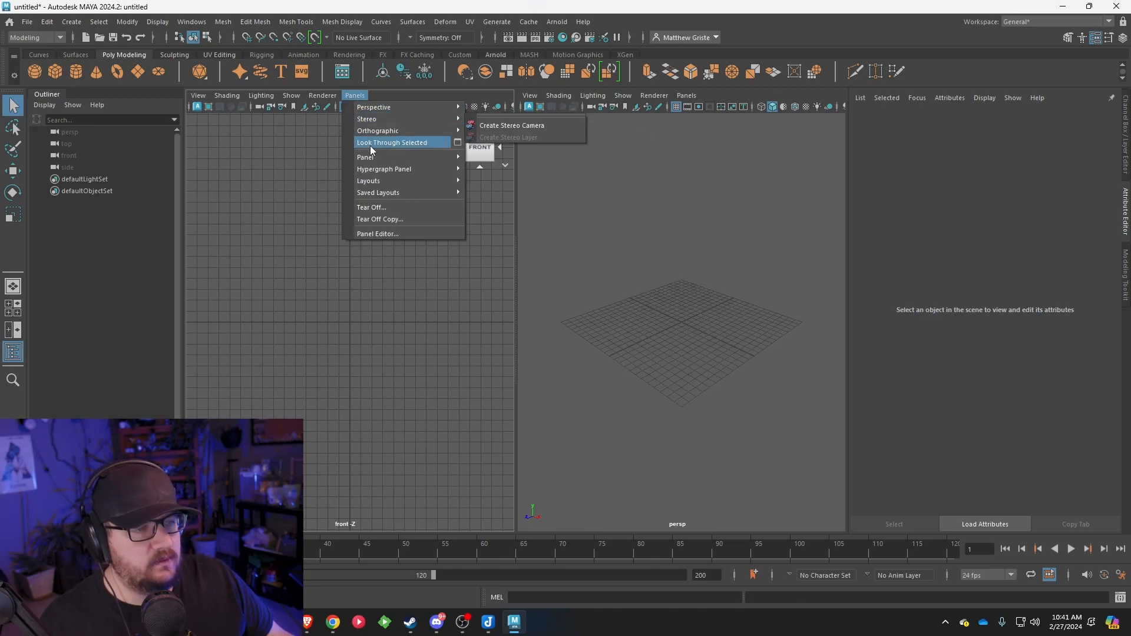
mouse_move(376, 157)
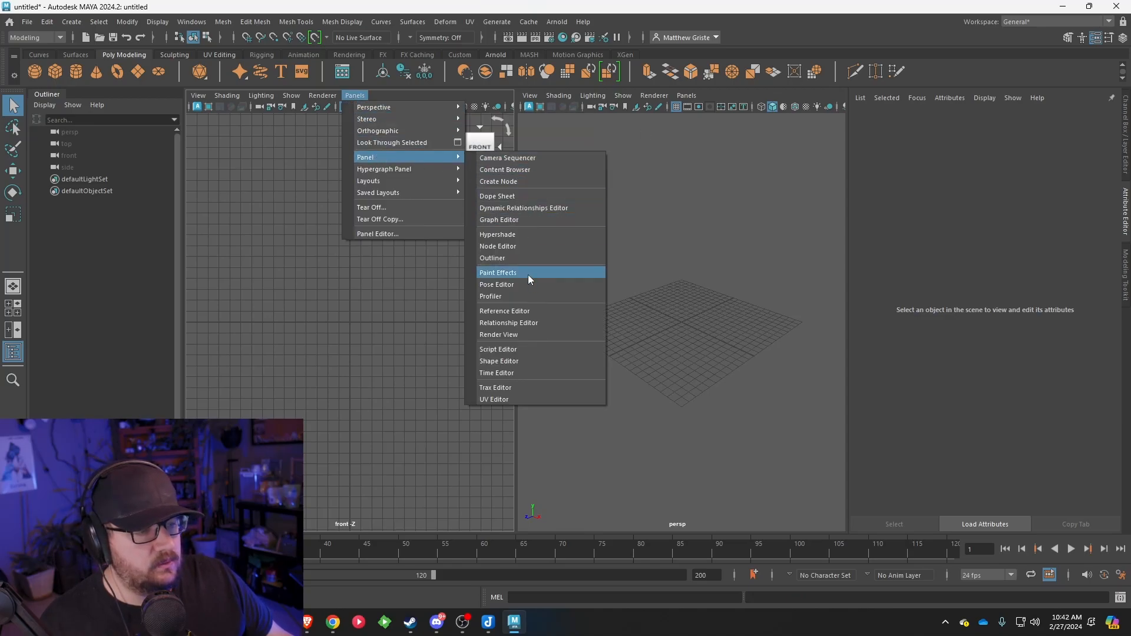
left_click(523, 399)
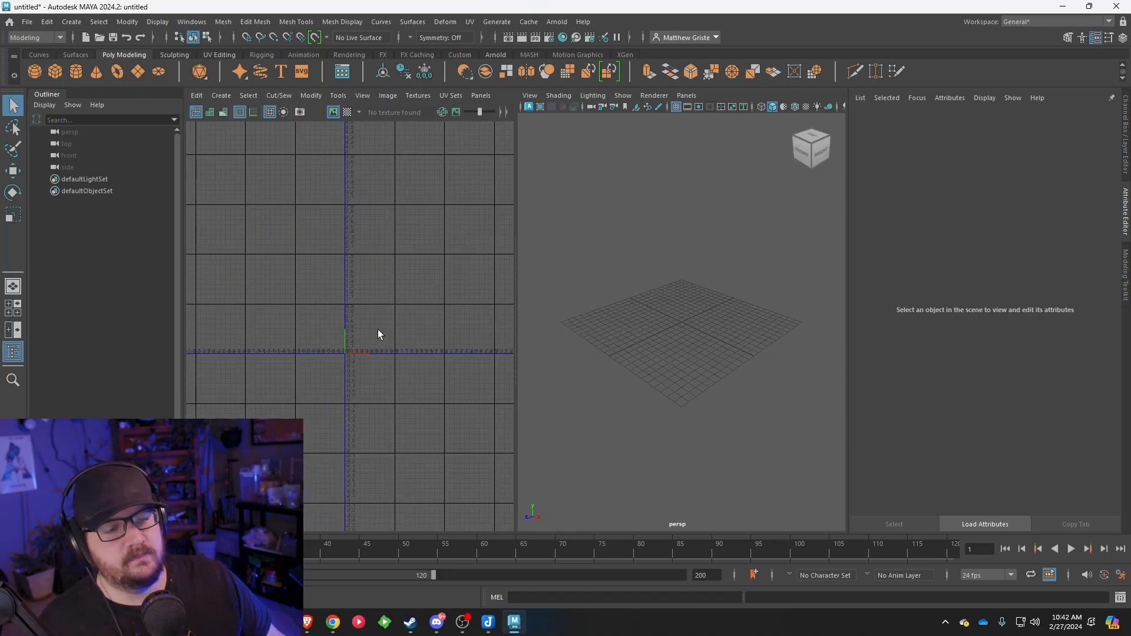
scroll(377, 333, "up", 1)
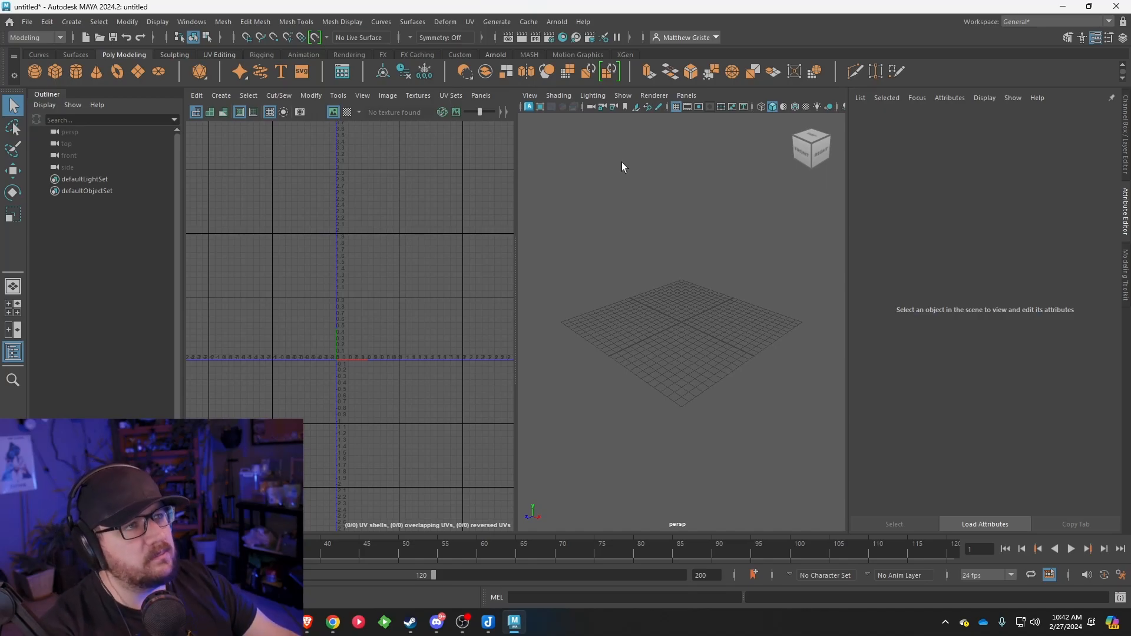
middle_click_drag(714, 249, 698, 224, "alt")
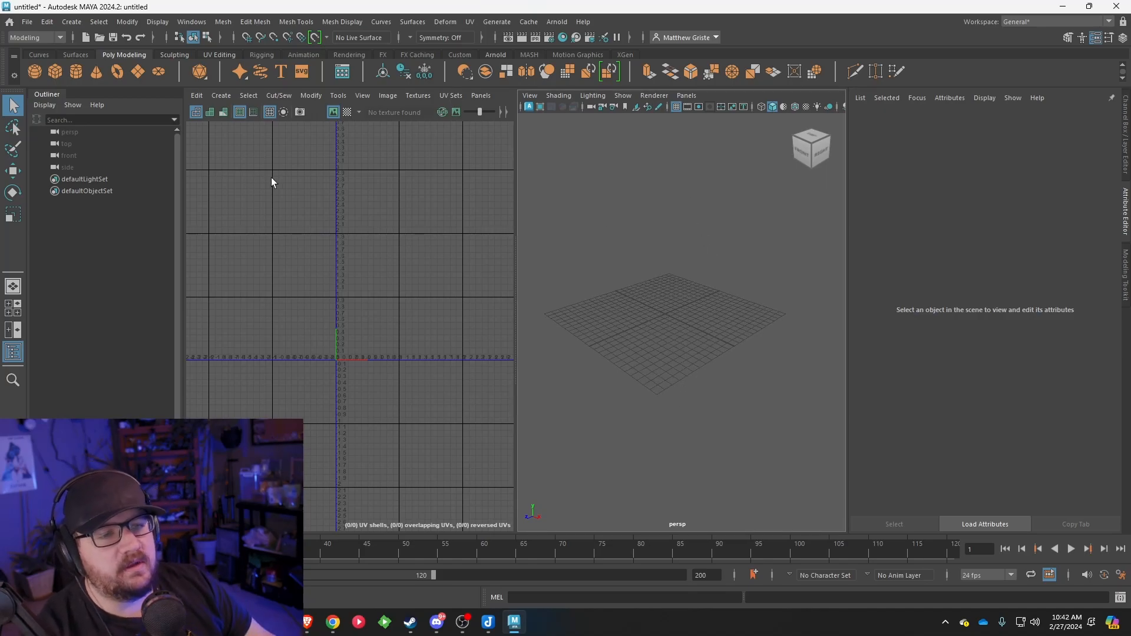
Create a polygon cone at the origin.
left_click(94, 72)
scroll(755, 336, "up", 3)
middle_click_drag(613, 309, 723, 378, "alt")
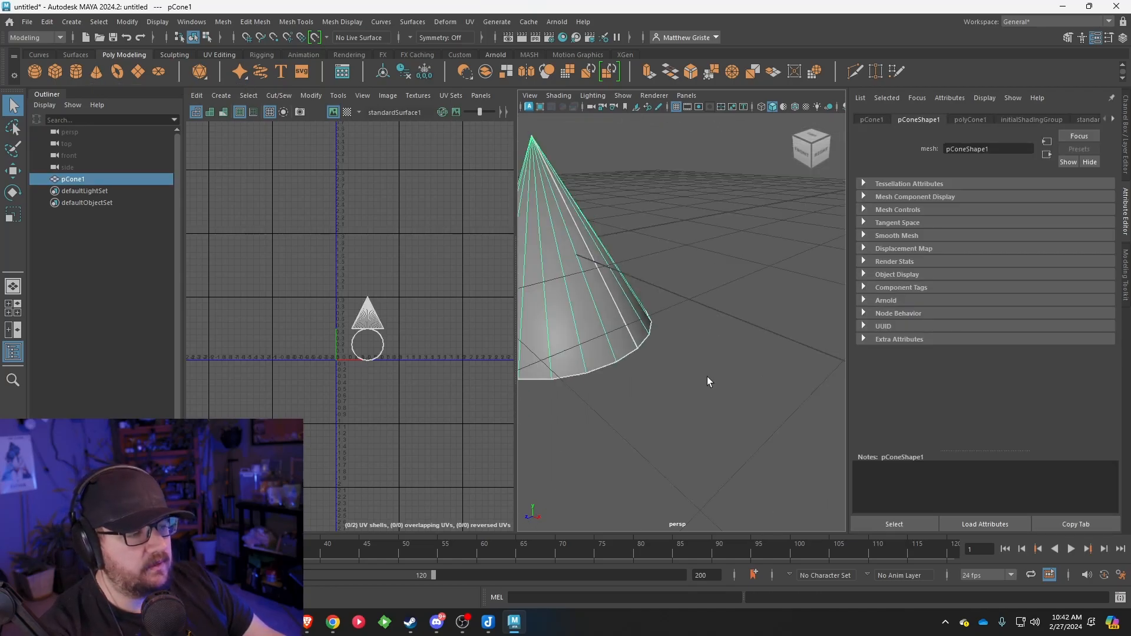
Compare the cone's sides and base in the perspective view with its shells in the UV Editor.
scroll(707, 377, "down", 4)
scroll(638, 377, "up", 4)
scroll(384, 334, "down", 2)
scroll(674, 370, "down", 4)
scroll(406, 359, "up", 6)
scroll(360, 255, "up", 2)
middle_click_drag(363, 260, 436, 294, "alt")
scroll(689, 352, "down", 4)
left_click_drag(689, 352, 671, 330, "alt")
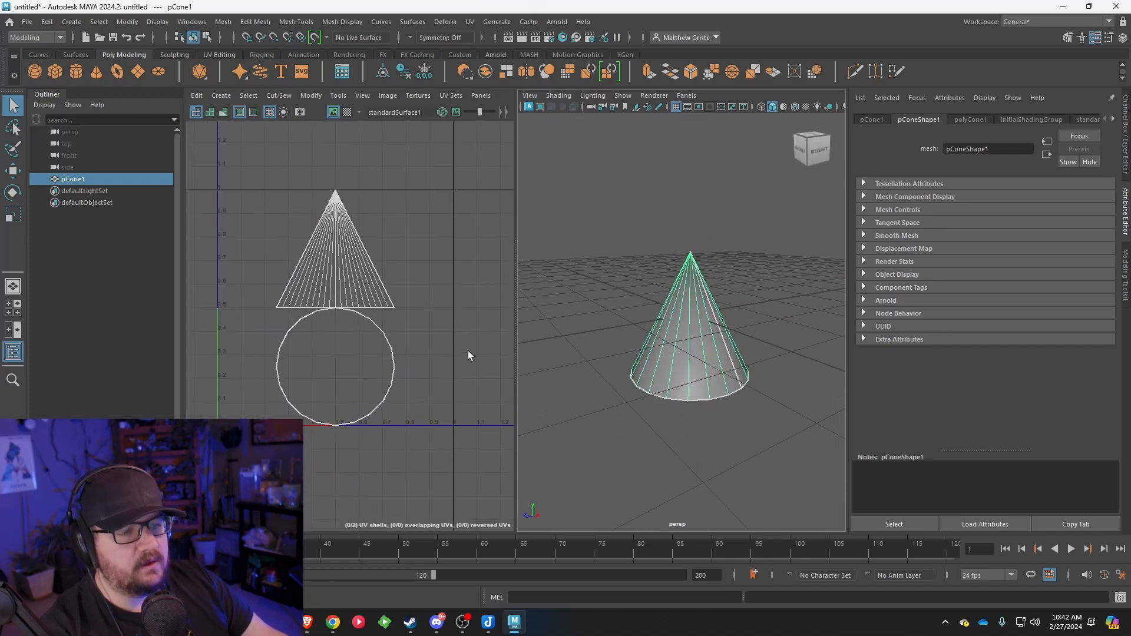
left_click_drag(733, 354, 736, 273, "alt")
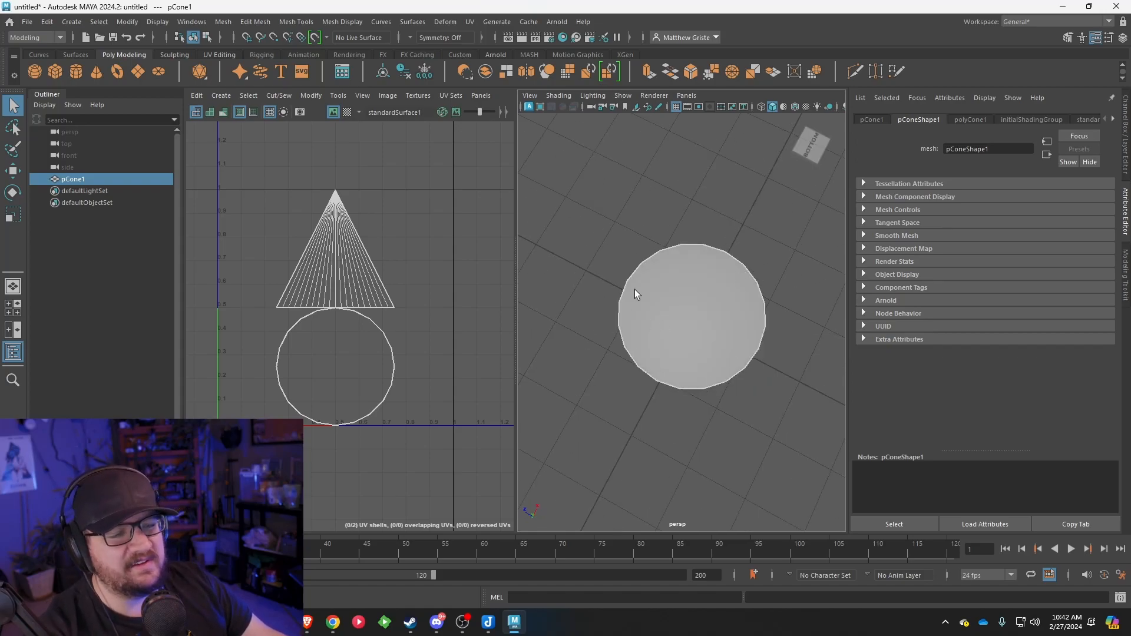
scroll(636, 290, "down", 4)
left_click_drag(649, 288, 726, 274, "alt")
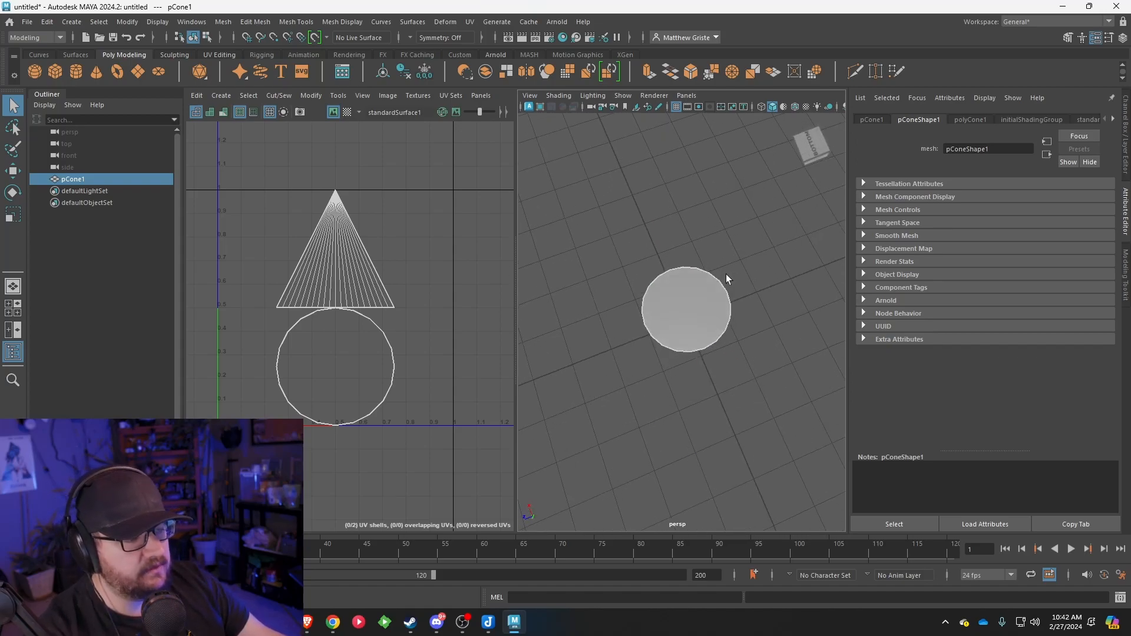
left_click_drag(653, 254, 668, 319, "alt")
scroll(694, 323, "up", 6)
scroll(695, 327, "down", 6)
Move the cone straight up along the Y axis so it sits above the grid.
key("w")
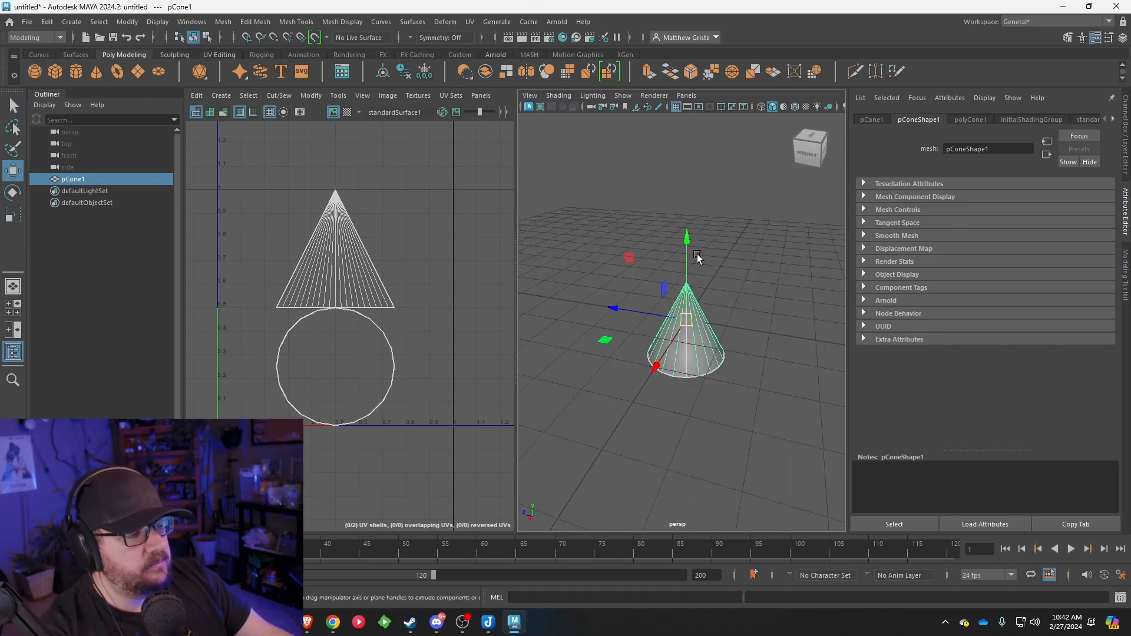
left_click_drag(689, 239, 688, 186)
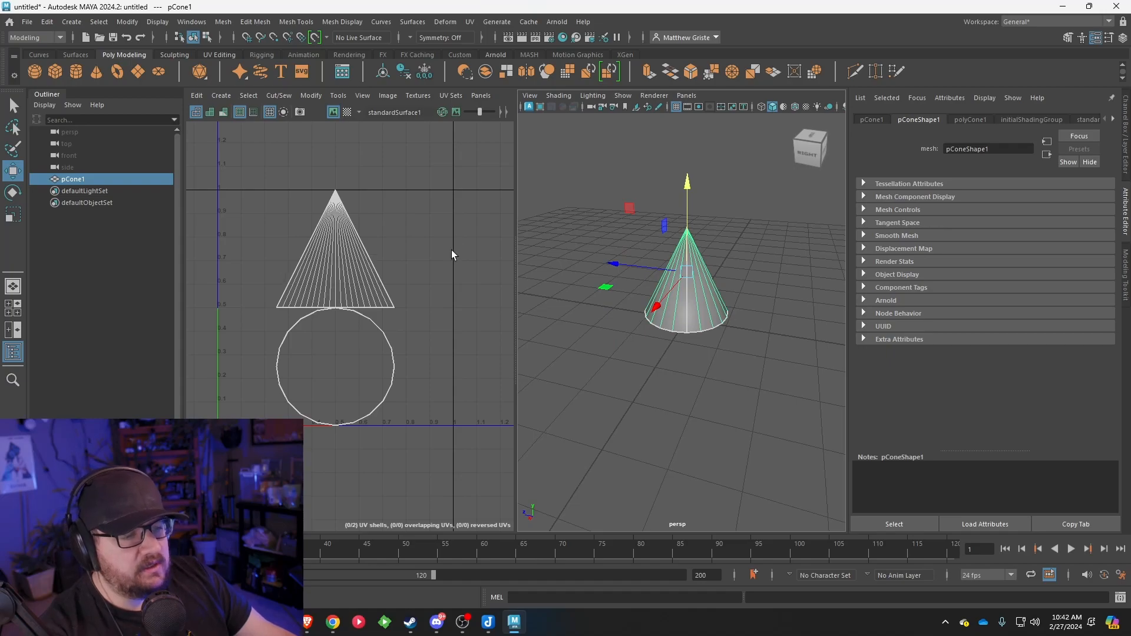
scroll(599, 271, "up", 5)
scroll(632, 288, "down", 3)
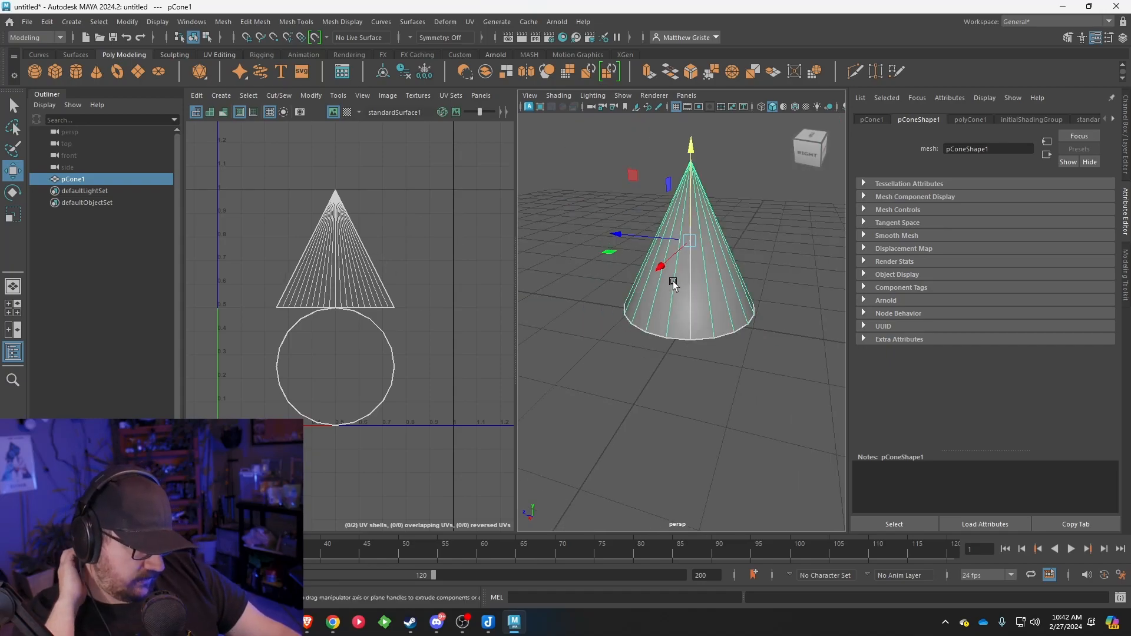
scroll(673, 284, "down", 5)
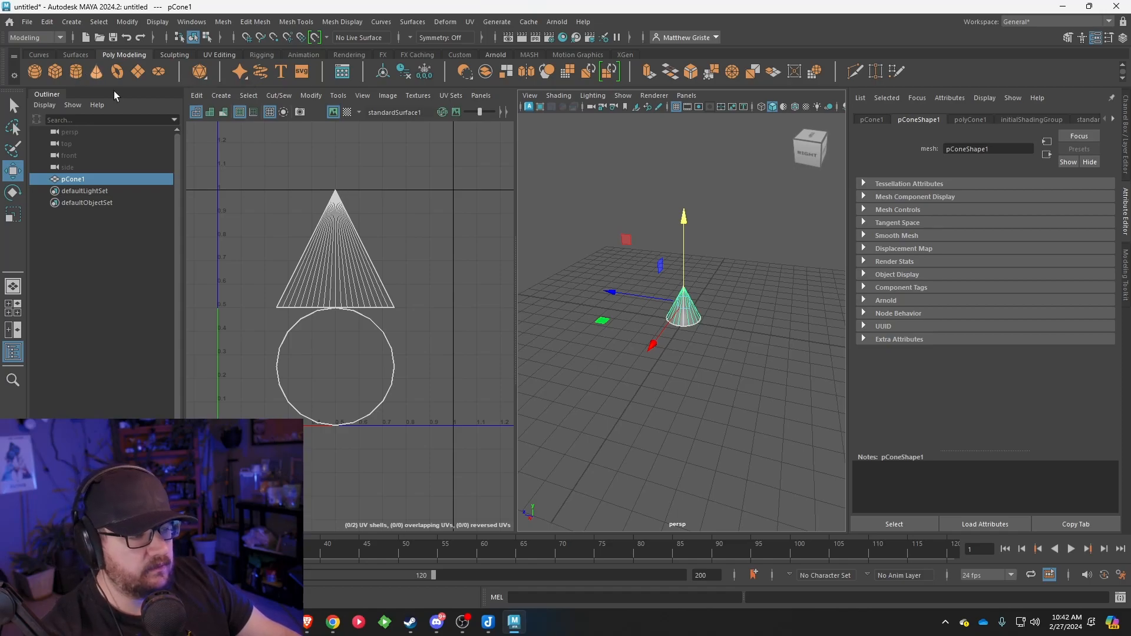
Create a polygon cylinder, move it along the Z axis to stand beside the cone, raise it above the grid and deselect it.
left_click(77, 72)
left_click_drag(651, 307, 606, 313)
left_click_drag(632, 253, 631, 226)
left_click(647, 367)
Select the cylinder and compare its caps and side wall with its shells in the UV Editor.
scroll(633, 298, "up", 10)
scroll(634, 297, "down", 5)
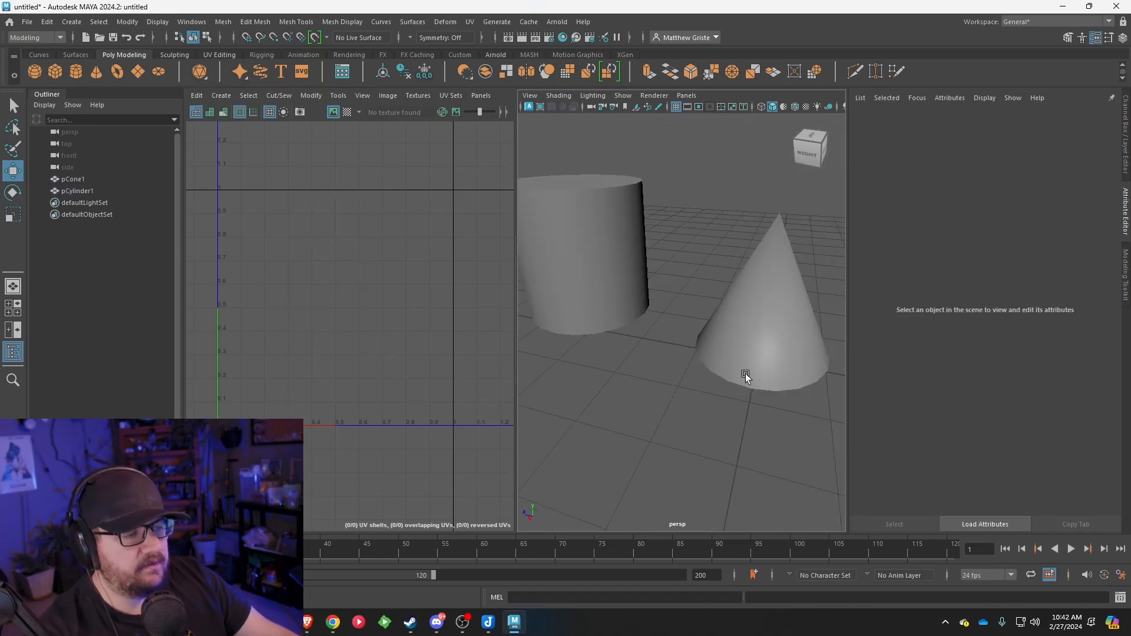
left_click(611, 267)
scroll(613, 268, "down", 4)
scroll(636, 287, "up", 4)
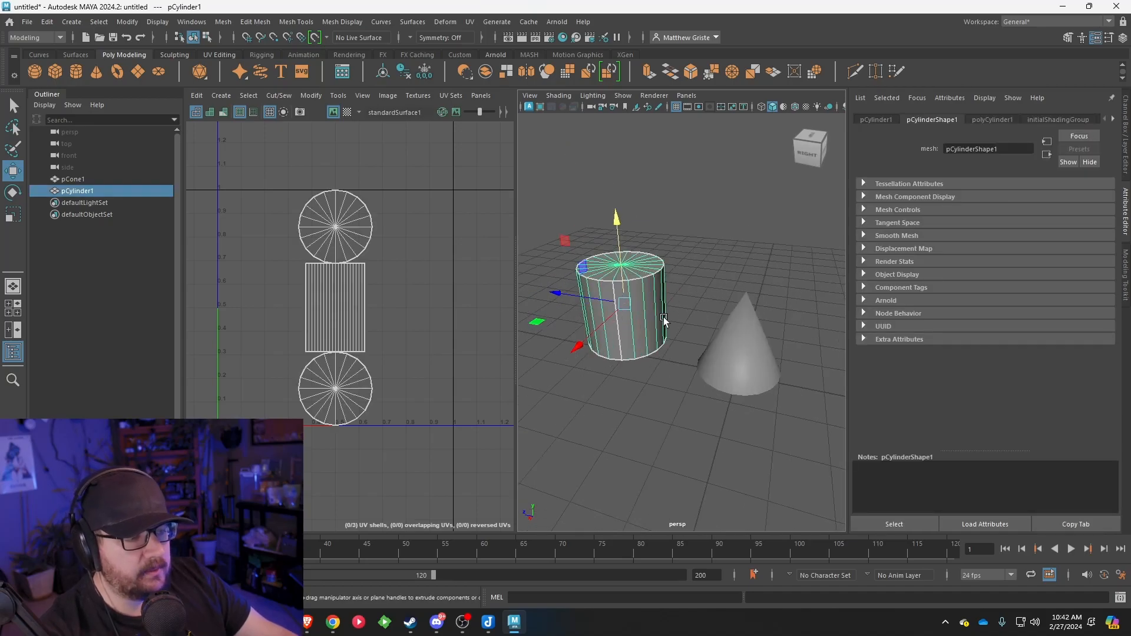
left_click_drag(668, 317, 713, 302, "alt")
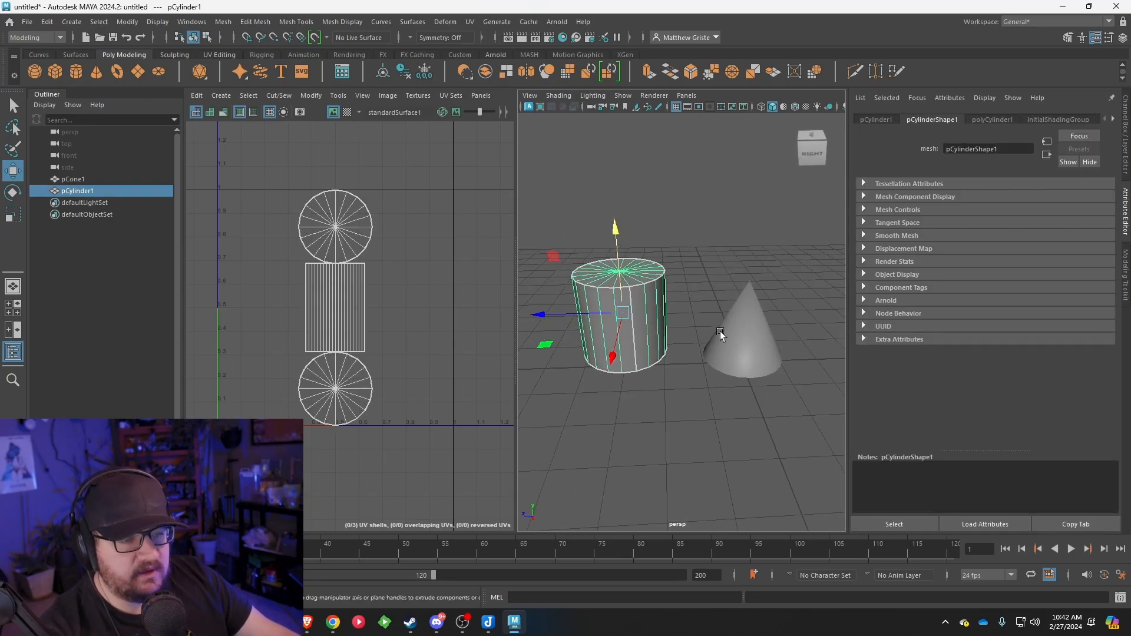
key("f")
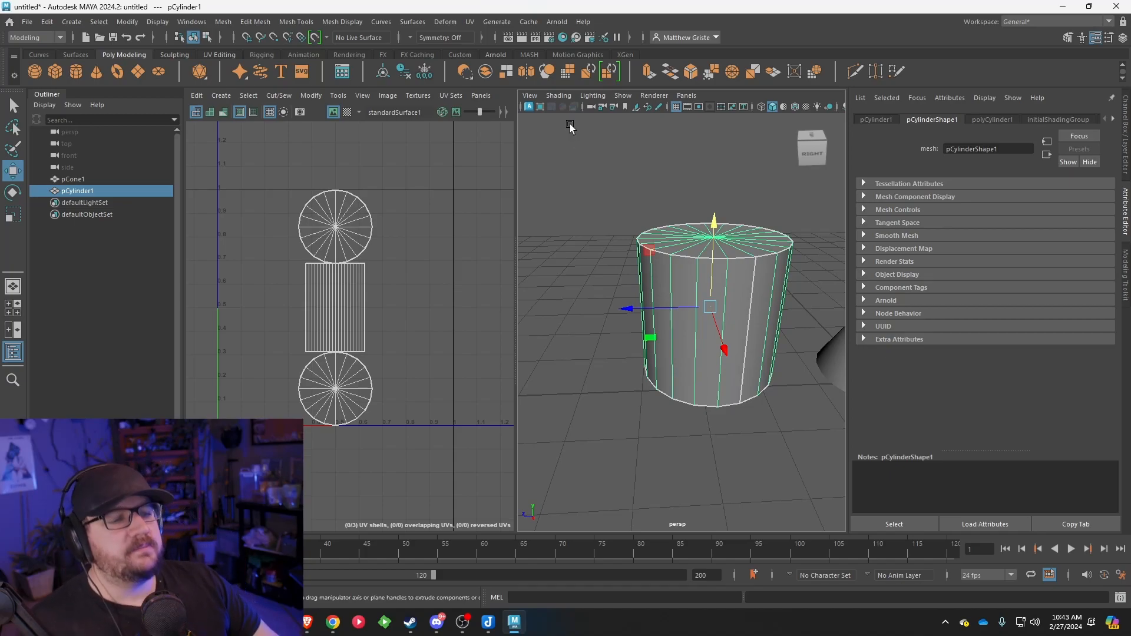
scroll(700, 284, "down", 3)
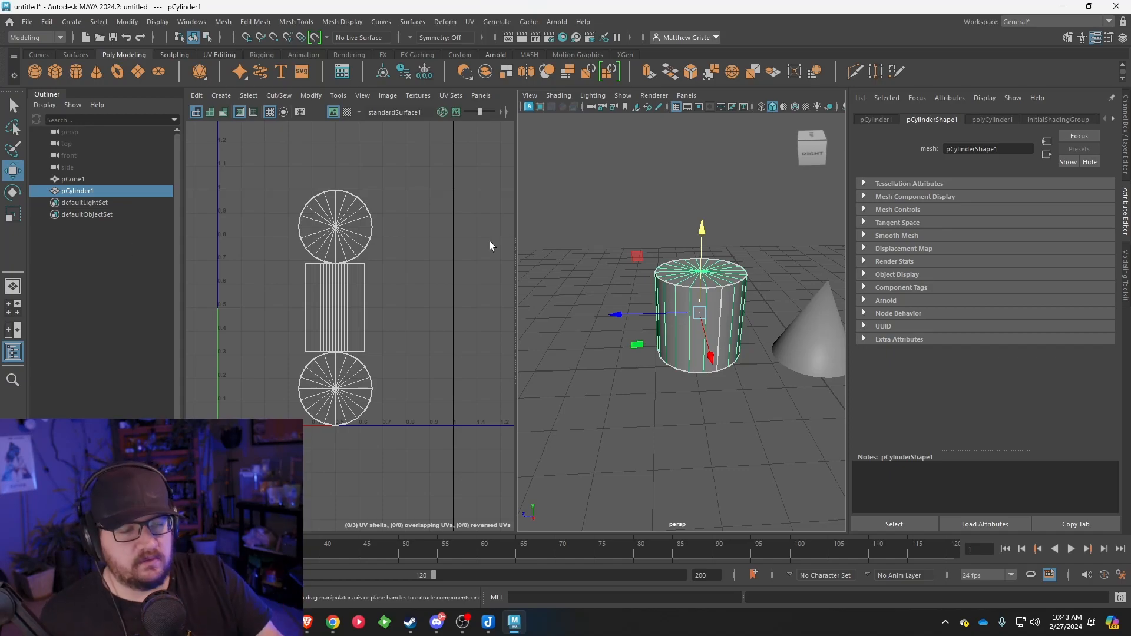
scroll(694, 323, "up", 5)
scroll(702, 292, "down", 3)
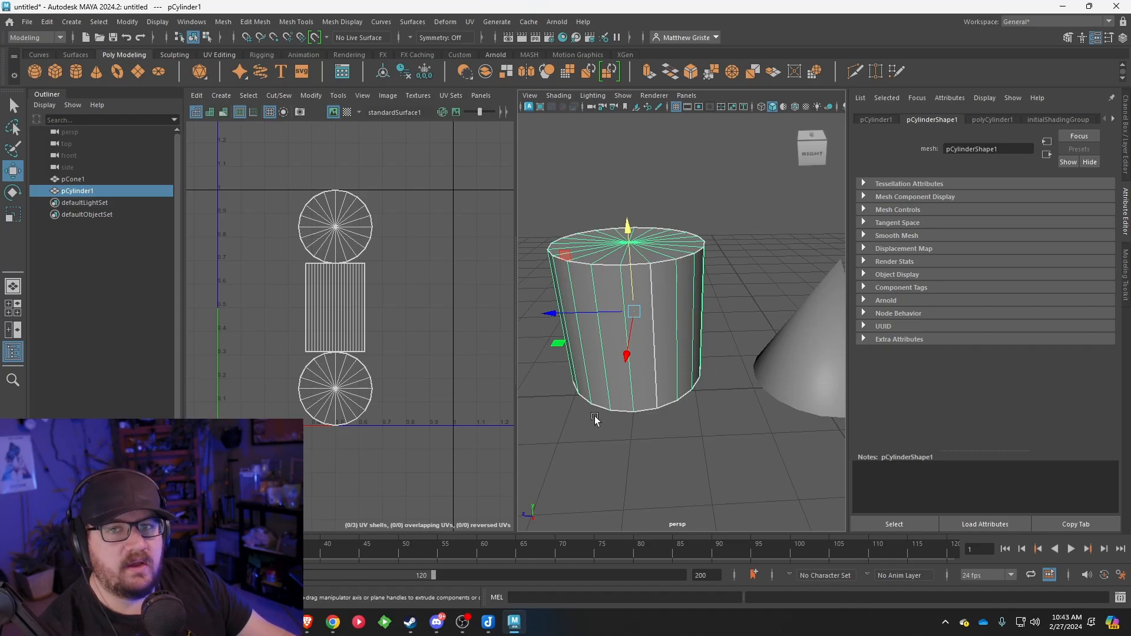
Examine the cylinder's side faces and cap edges from several angles and distances beside its flat UV layout.
left_click_drag(747, 365, 659, 313, "alt")
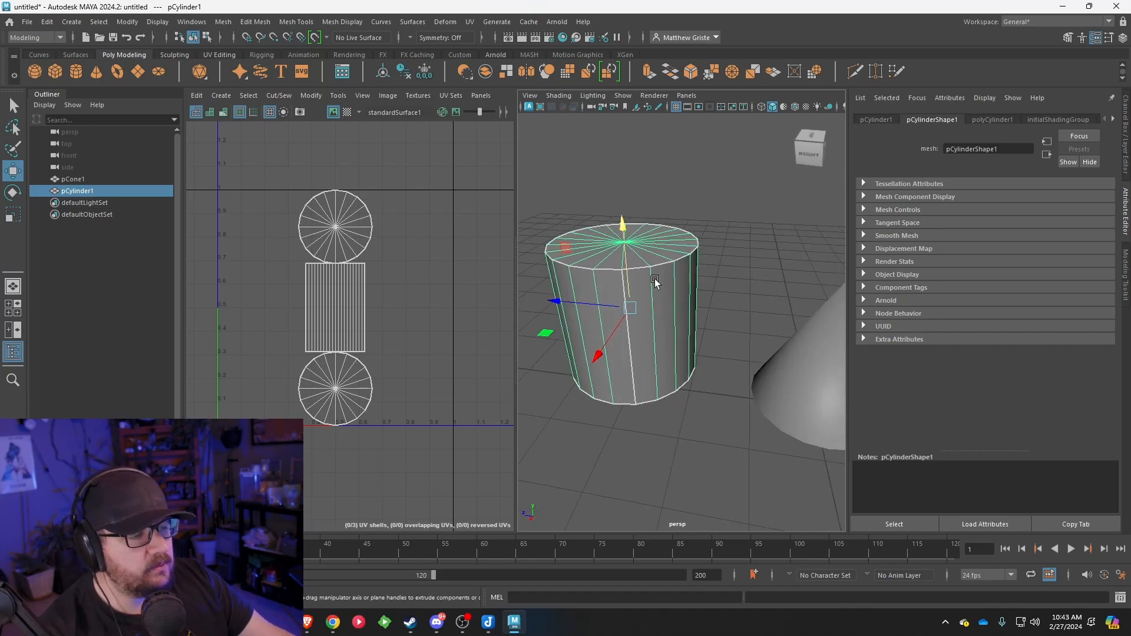
right_click_drag(662, 322, 601, 354, "alt")
left_click_drag(699, 336, 693, 293, "alt")
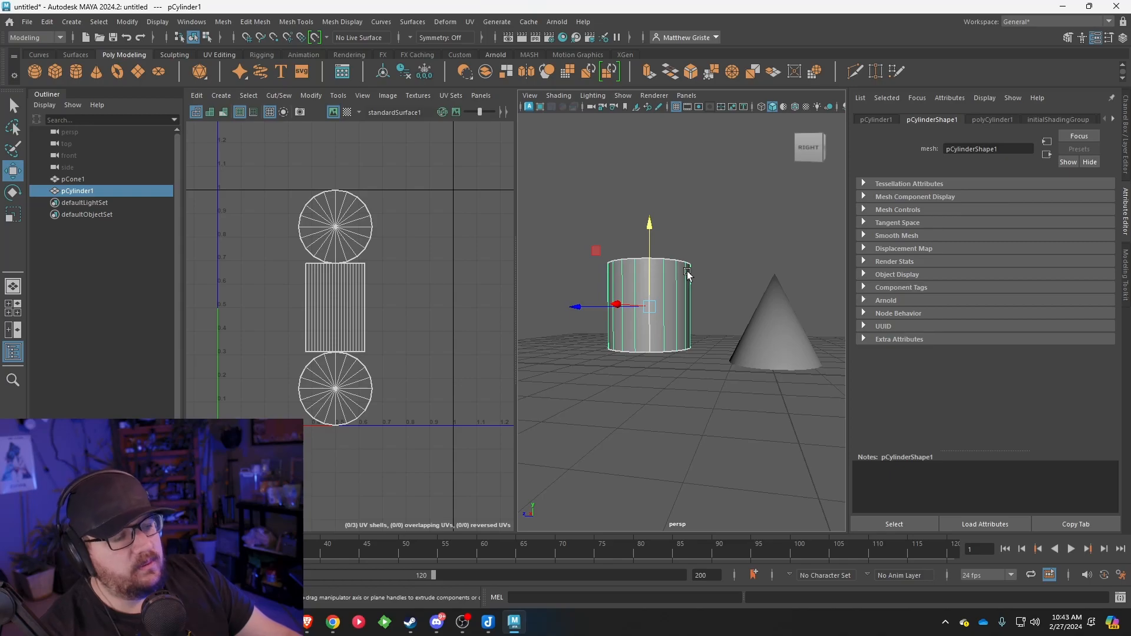
scroll(687, 274, "down", 3)
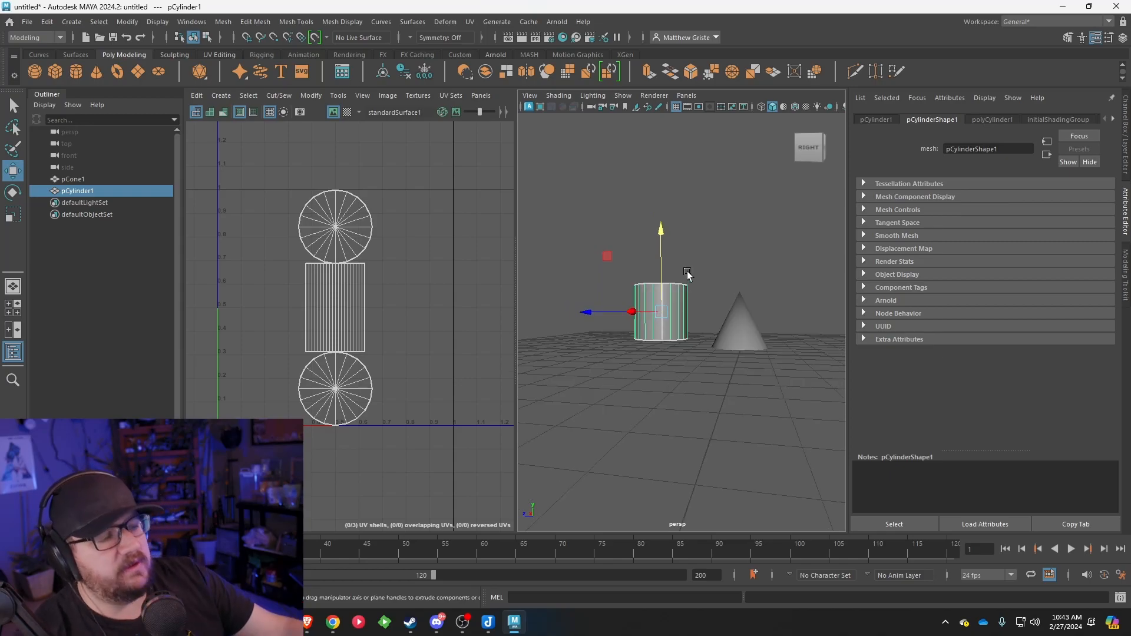
scroll(687, 271, "up", 5)
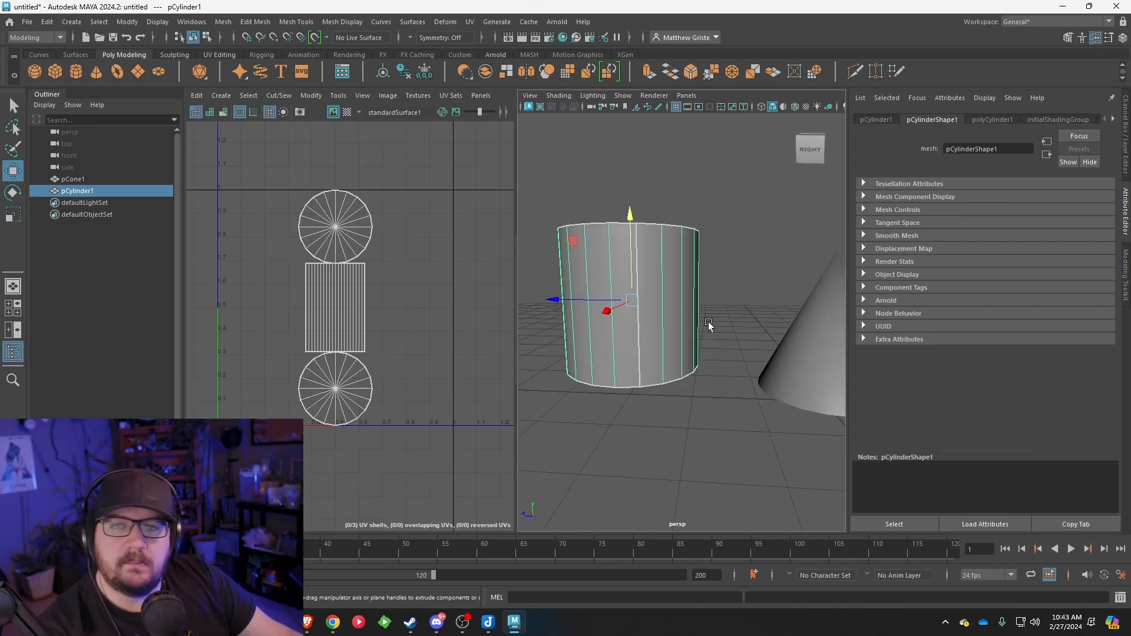
scroll(626, 330, "down", 5)
left_click_drag(626, 334, 690, 290, "alt")
mouse_move(677, 367)
left_mouse_down("alt")
mouse_move(525, 376)
mouse_move(673, 374)
left_mouse_up("alt")
left_click_drag(743, 299, 681, 297, "alt")
scroll(710, 328, "up", 8)
scroll(699, 328, "down", 3)
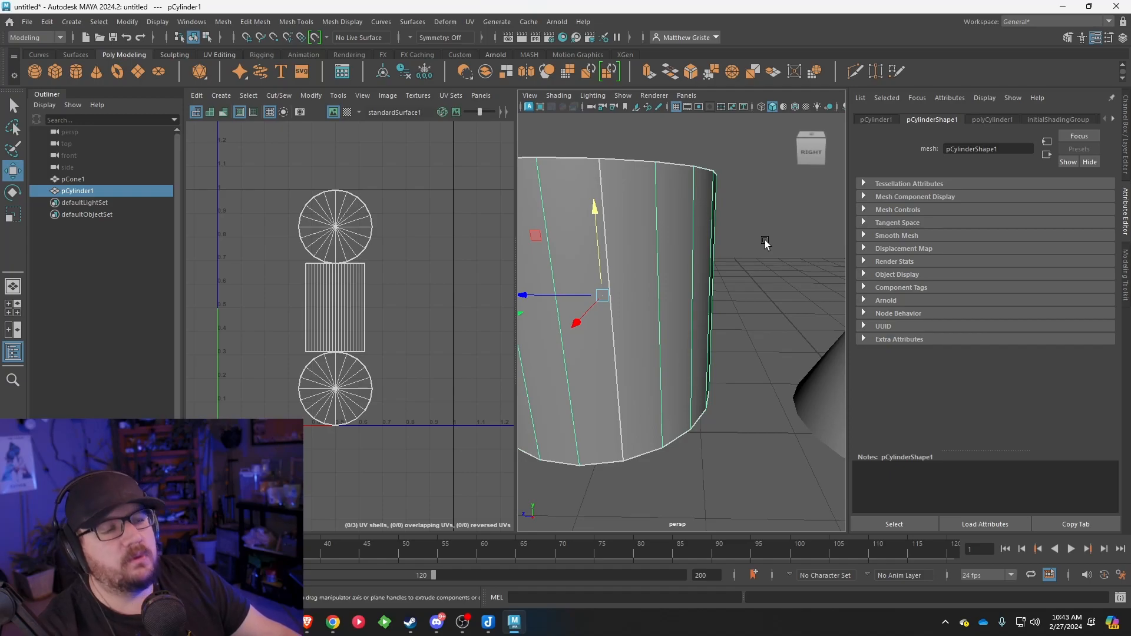
scroll(719, 262, "down", 5)
left_click_drag(719, 262, 685, 285, "alt")
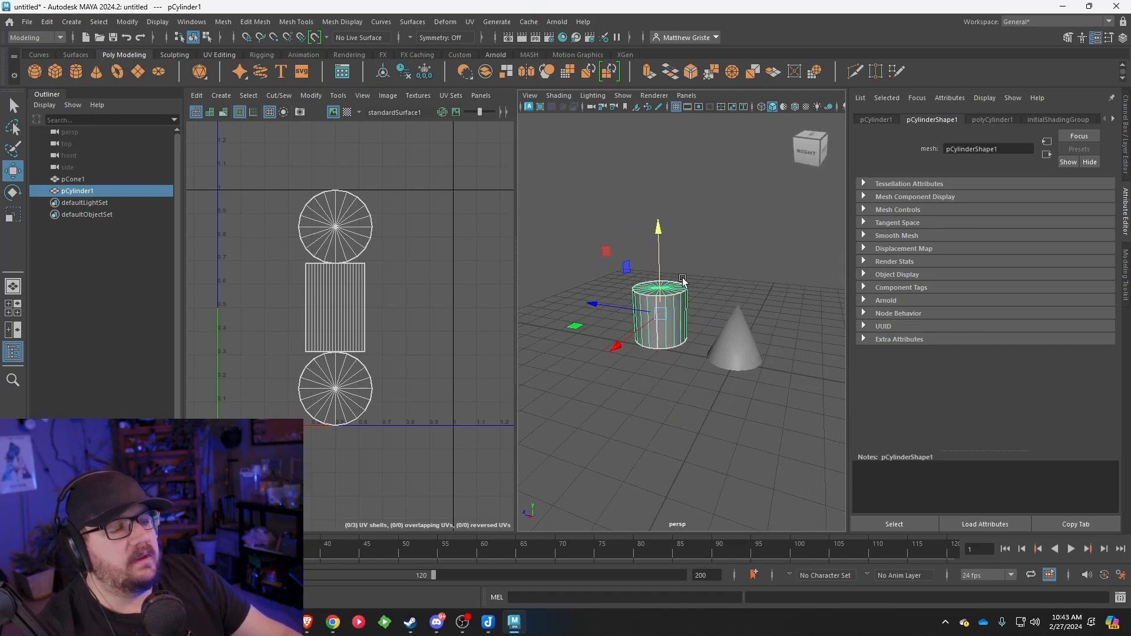
scroll(716, 290, "up", 5)
scroll(697, 277, "down", 8)
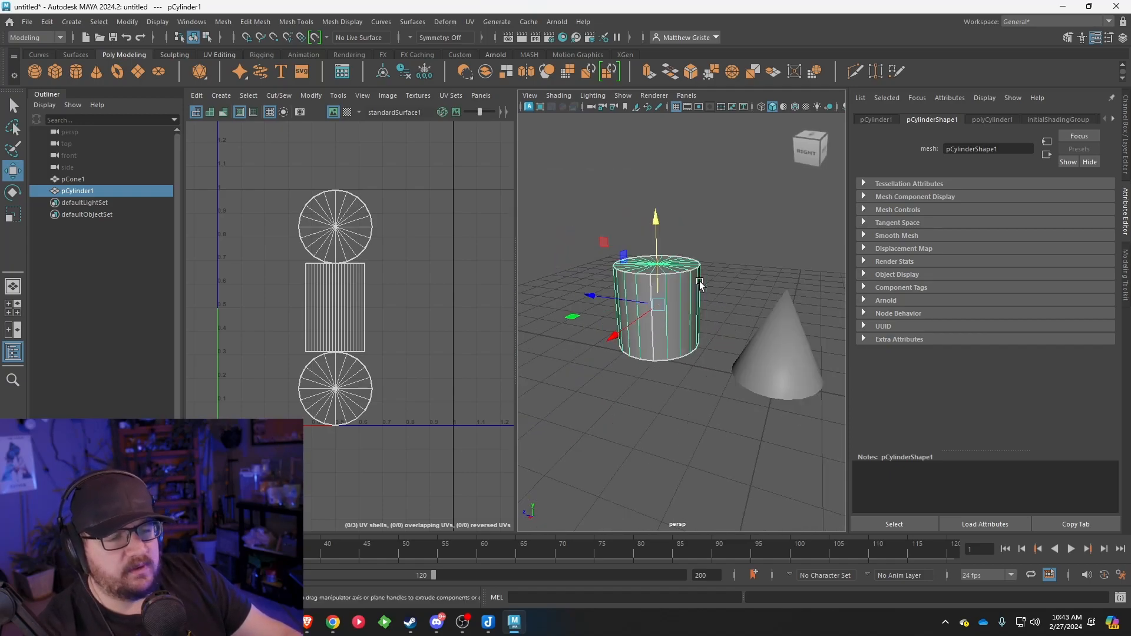
scroll(635, 291, "down", 6)
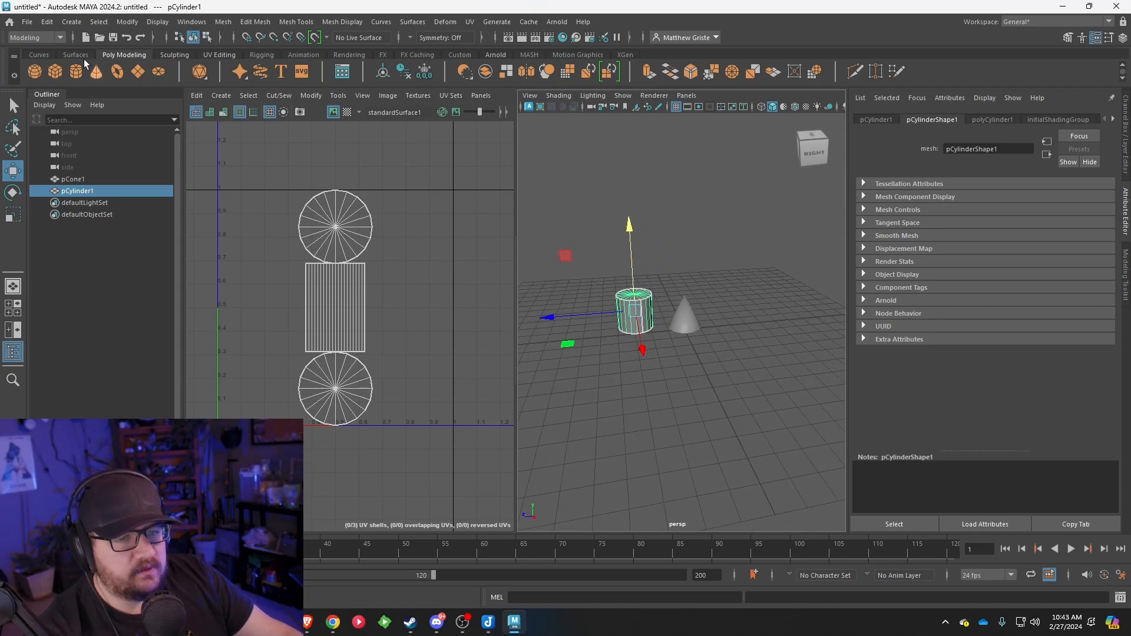
Create a polygon sphere and move it along the Z axis to the opposite side of the cone from the cylinder.
left_click(36, 69)
left_click_drag(633, 334, 680, 329)
left_click_drag(730, 289, 751, 326)
Examine the sphere's pole and seam against its UV grid, and reselect the cone to view its UV shells.
scroll(736, 294, "up", 8)
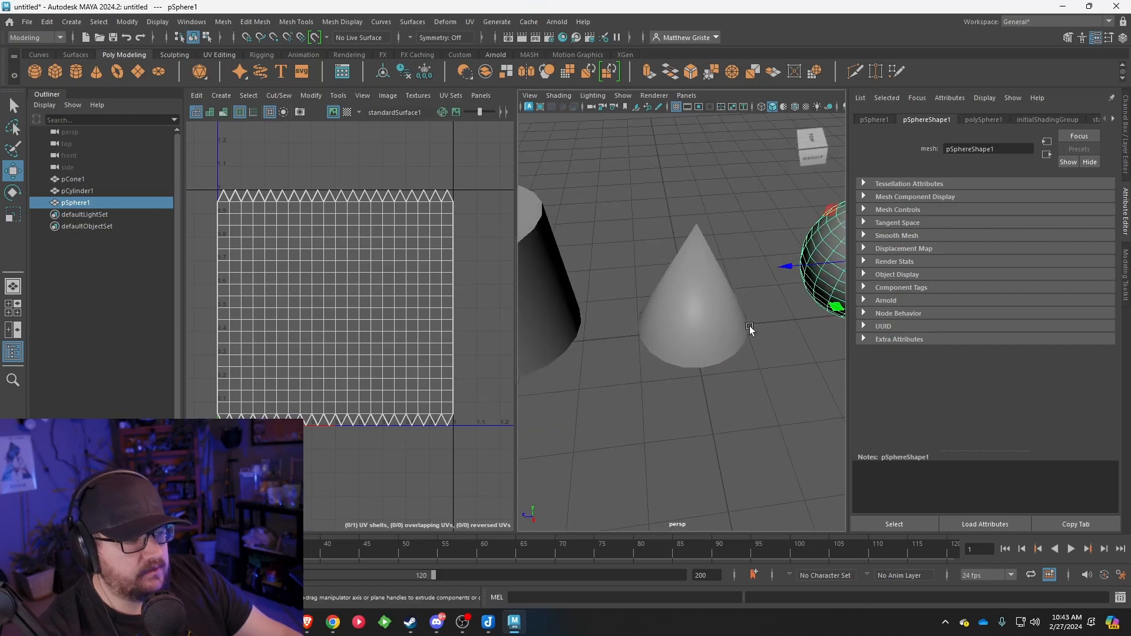
middle_click_drag(766, 316, 542, 399, "alt")
scroll(602, 338, "up", 4)
left_click_drag(602, 338, 698, 330, "alt")
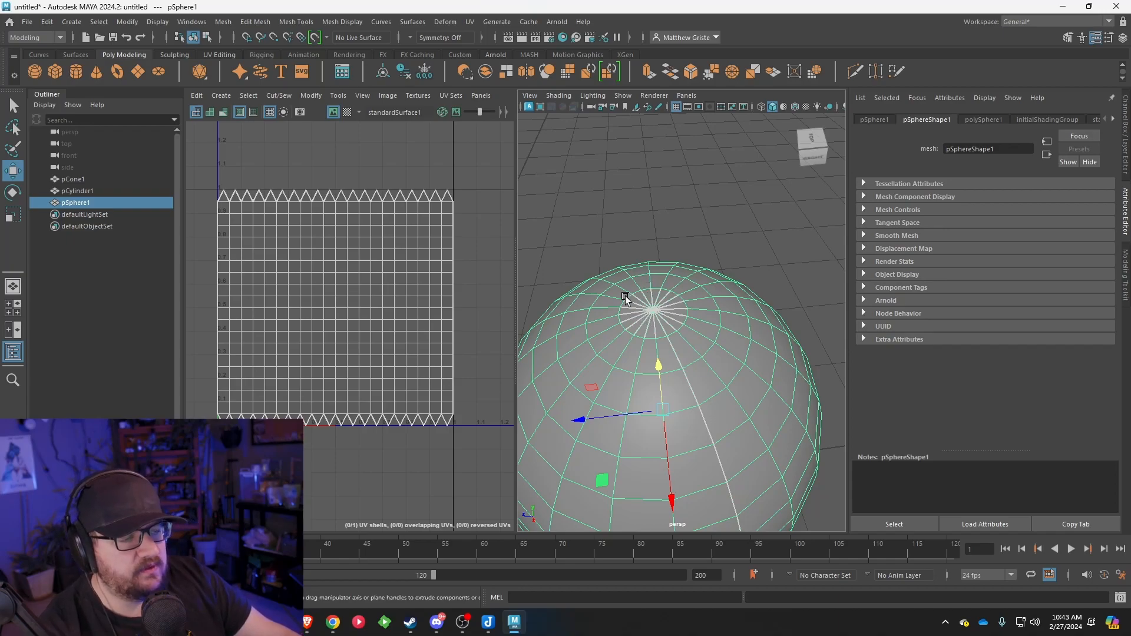
scroll(713, 362, "down", 5)
left_click_drag(713, 362, 715, 334, "alt")
scroll(715, 334, "down", 8)
middle_click_drag(677, 333, 680, 311, "alt")
scroll(704, 310, "up", 5)
mouse_move(680, 311)
left_mouse_down("alt")
mouse_move(704, 310)
mouse_move(680, 295)
left_mouse_up("alt")
left_click(677, 285)
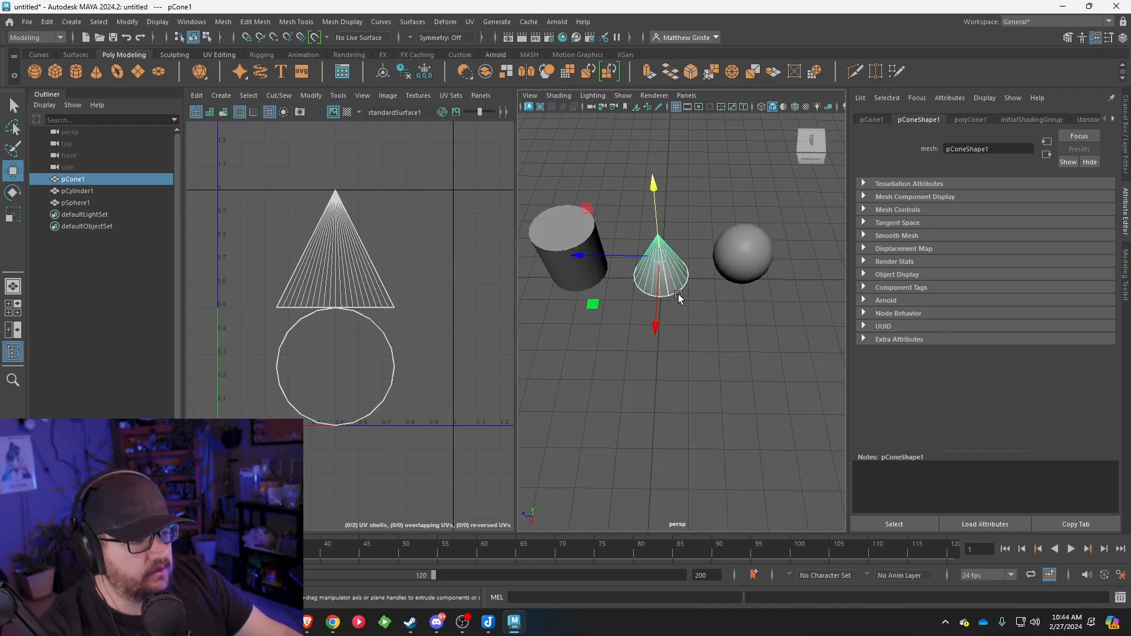
middle_click_drag(637, 277, 619, 314, "alt")
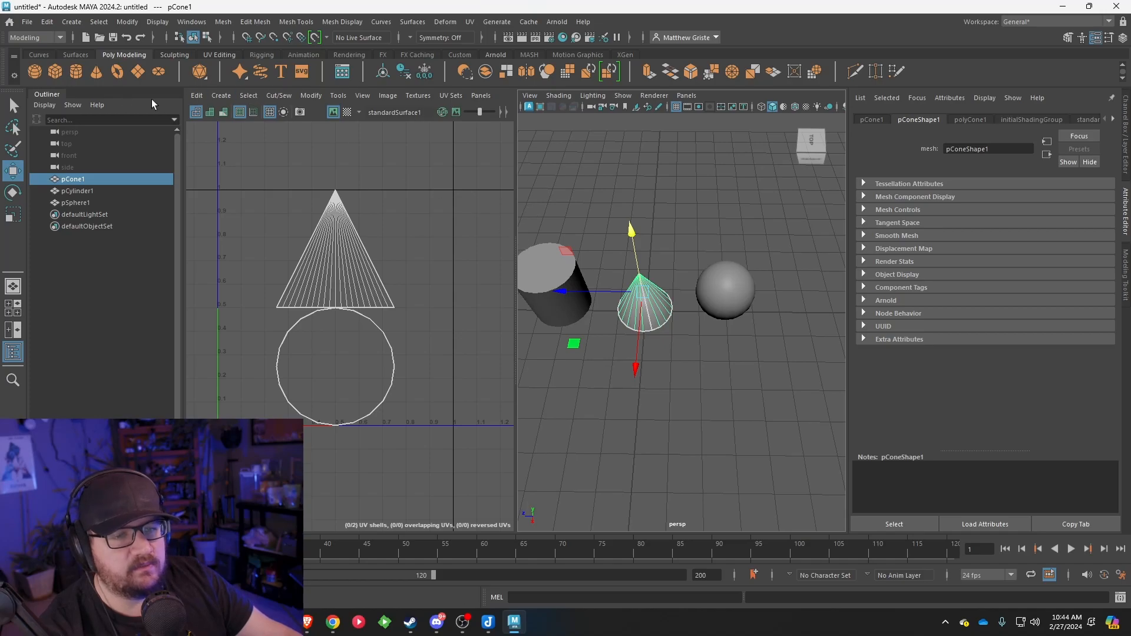
Create a polygon cube and move it along the X axis to sit in front of the cone.
left_click(56, 72)
left_click_drag(652, 409, 669, 429, "alt")
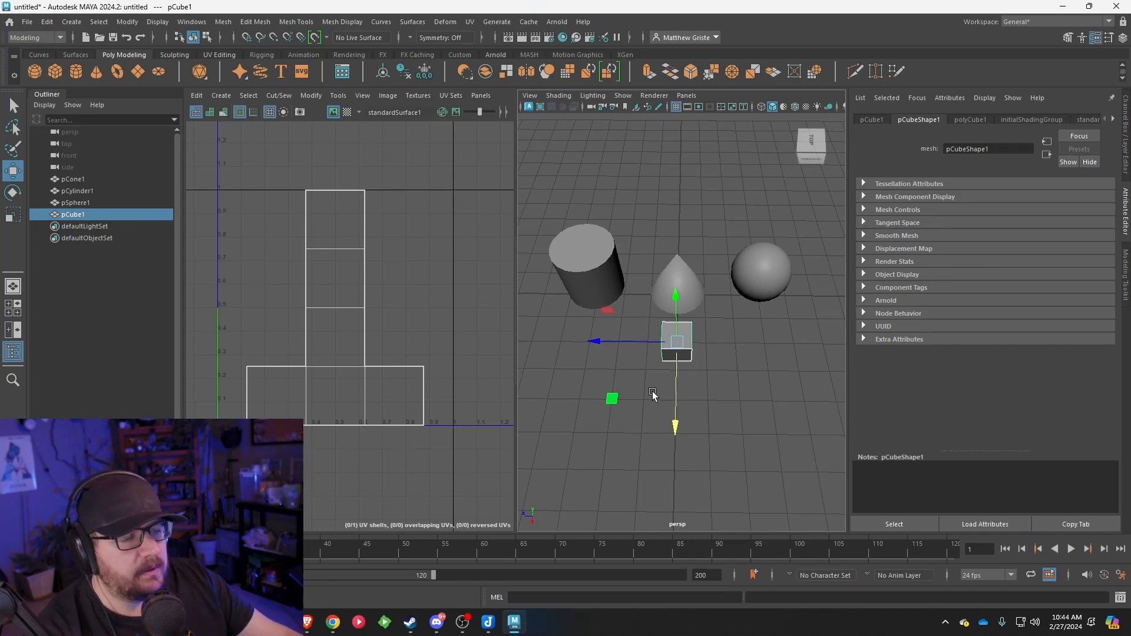
right_click_drag(652, 390, 836, 364, "alt")
left_click_drag(809, 365, 733, 341, "alt")
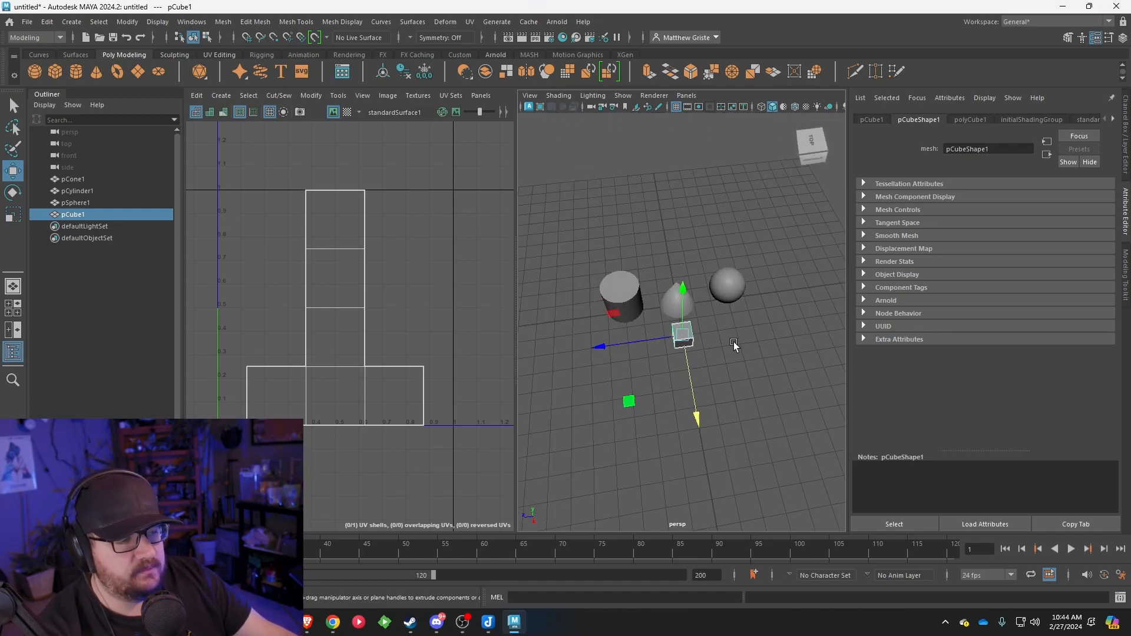
Delete the cone, cylinder and sphere together, and delete the remaining cube as well to empty the scene.
left_click_drag(733, 342, 691, 261, "alt")
left_click_drag(712, 223, 550, 268)
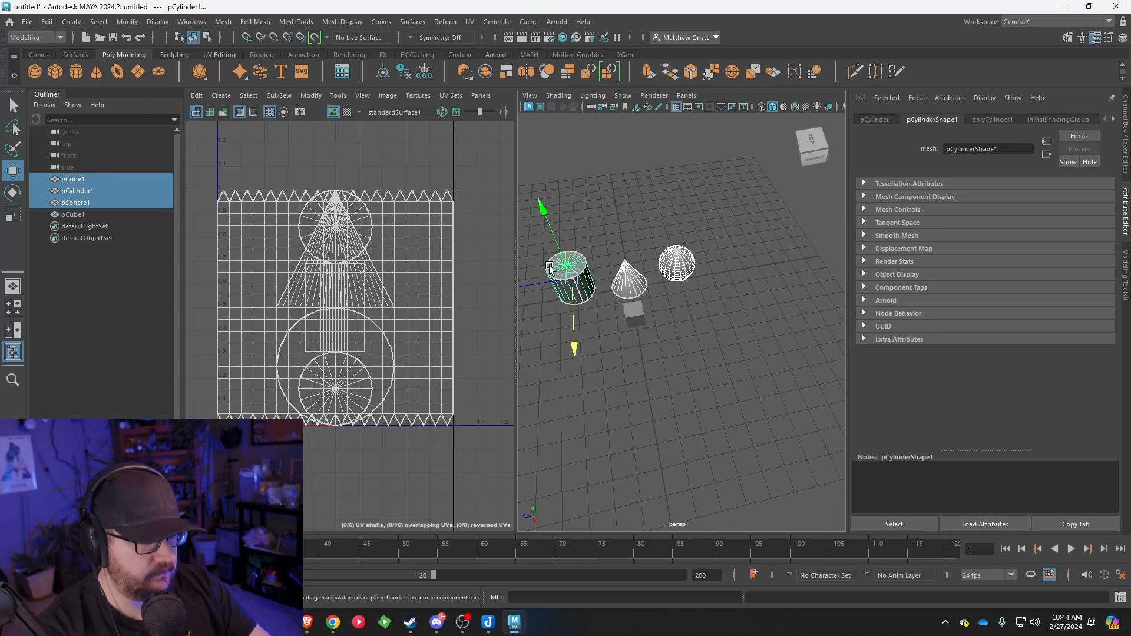
key("Delete")
left_click(632, 315)
key("Delete")
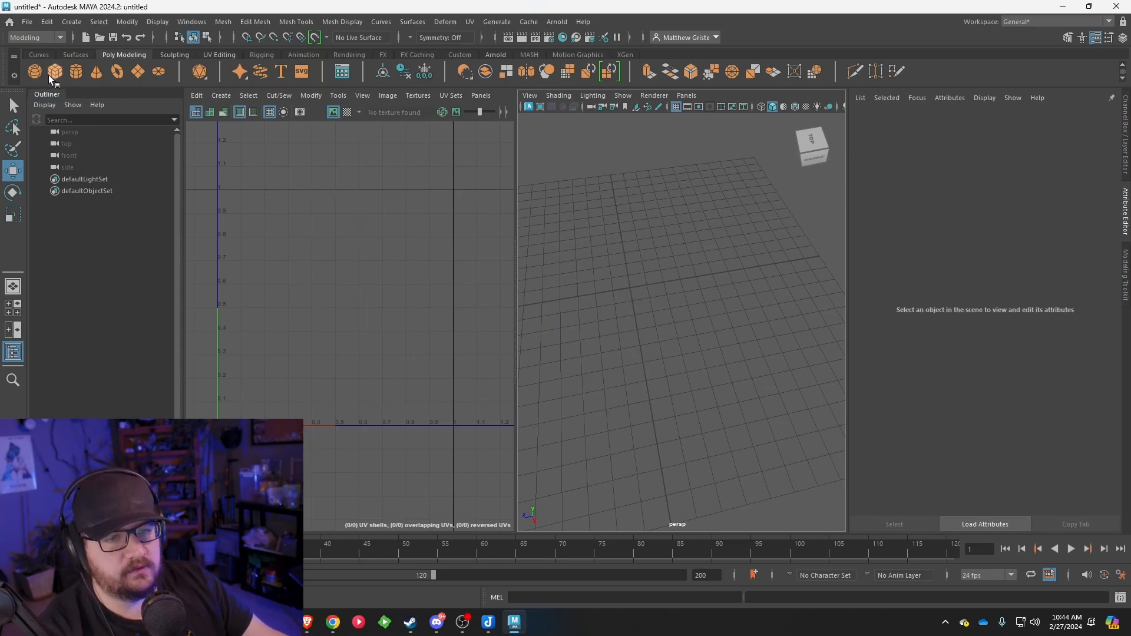
Create a new polygon cube at the origin and scale it up uniformly to about 2.36.
key("ctrl+z")
key("f")
scroll(704, 259, "down", 4)
left_click_drag(707, 290, 722, 259, "alt")
scroll(722, 261, "up", 1)
key("e")
key("r")
left_click_drag(682, 321, 765, 325)
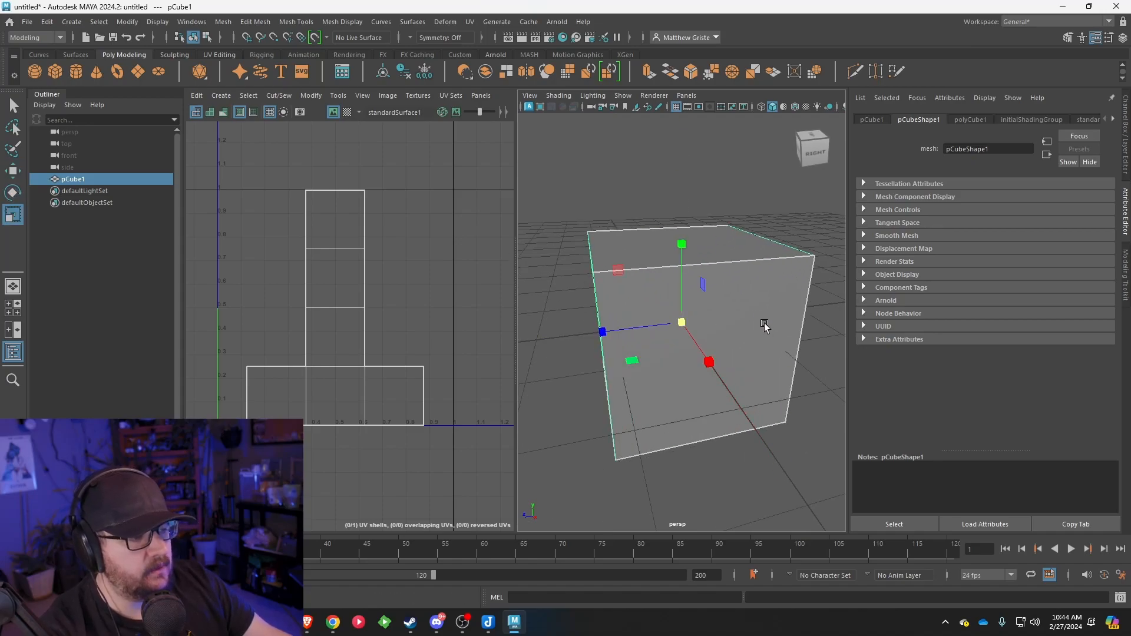
Move the cube up along the Y axis by about 1.18 so it sits on the grid.
scroll(764, 325, "down", 6)
key("w")
left_click_drag(685, 283, 684, 266)
scroll(686, 277, "up", 7)
scroll(660, 293, "down", 5)
left_click_drag(779, 299, 802, 308, "alt")
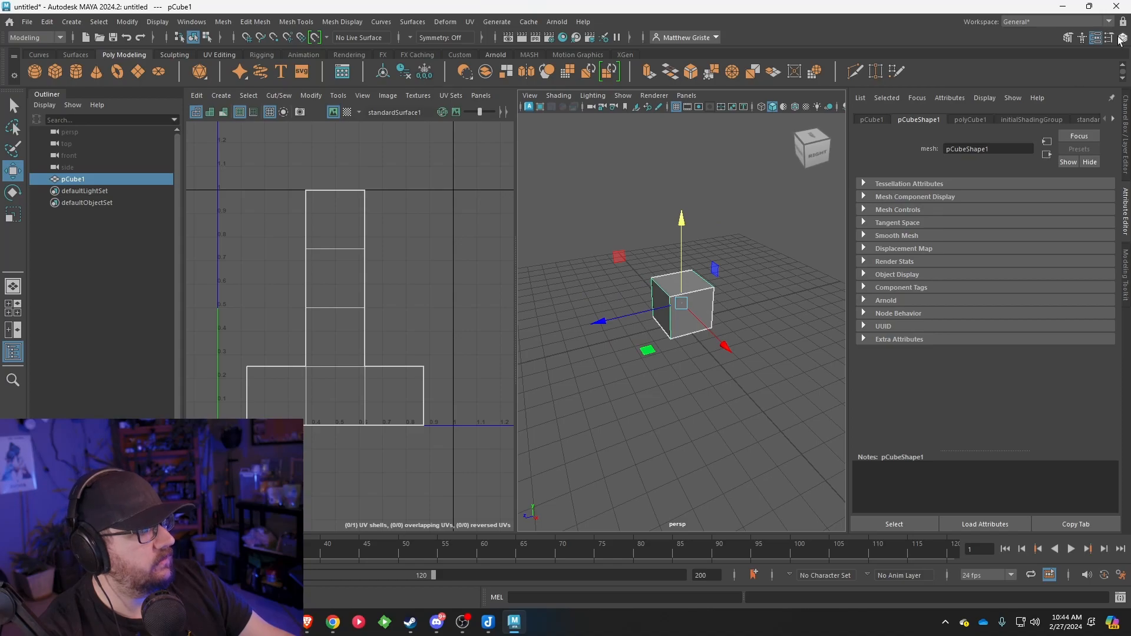
Set the cube's width, height and depth subdivisions to 2 each.
key("ctrl+a")
left_click(993, 253)
left_click(1087, 301)
type("2")
left_click(1091, 309)
type("2")
left_click(1093, 317)
type("2")
key("Return")
left_click_drag(850, 305, 836, 325, "alt")
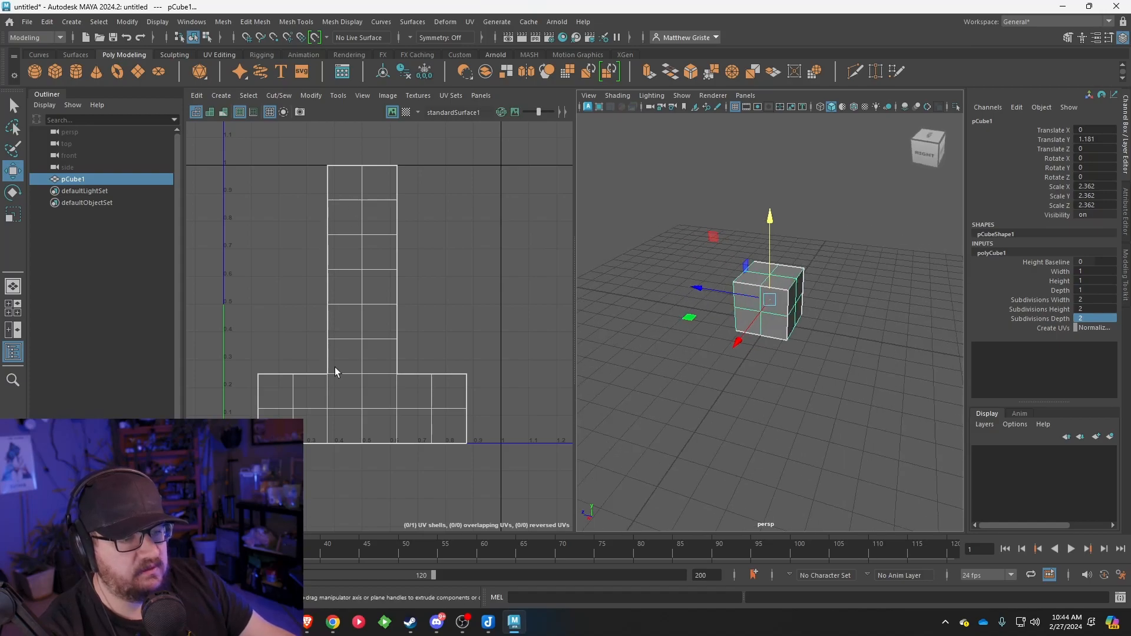
Switch the cube to face selection and select the four faces on its back side.
left_click_drag(889, 287, 772, 300, "alt")
right_click(767, 300)
right_click_drag(767, 300, 767, 303)
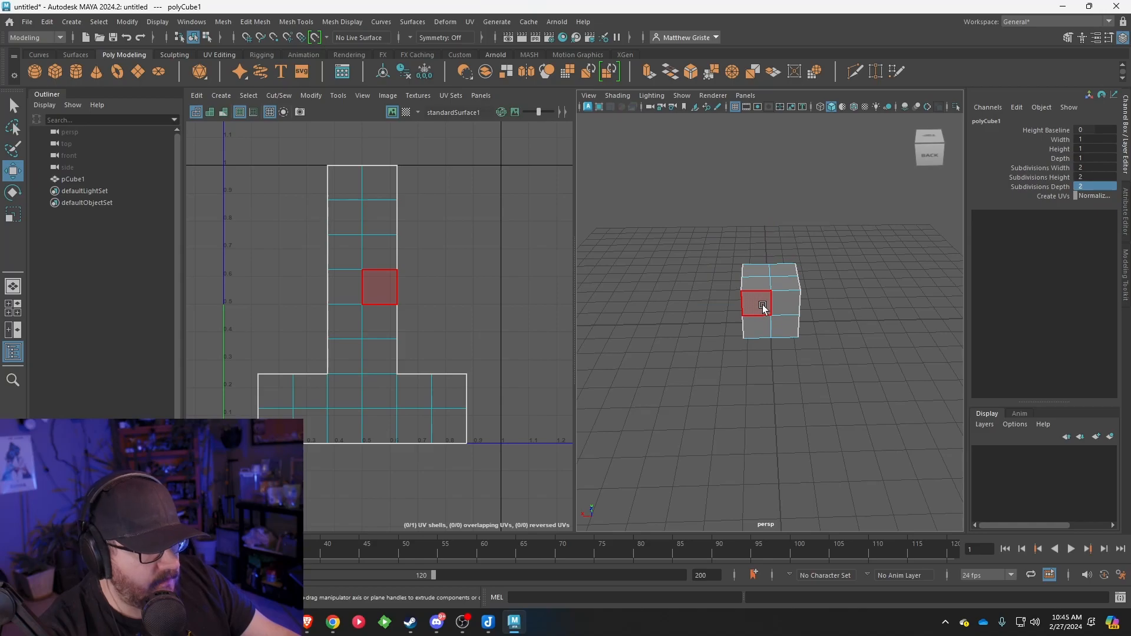
left_click(763, 305)
left_click(786, 309, "shift")
left_click(784, 327, "shift")
left_click(759, 326, "shift")
Undo the test move that pulled the four back faces away from the cube.
left_click_drag(745, 318, 837, 357, "alt")
key("ctrl+z")
key("ctrl+z")
key("ctrl+z")
key("ctrl+z")
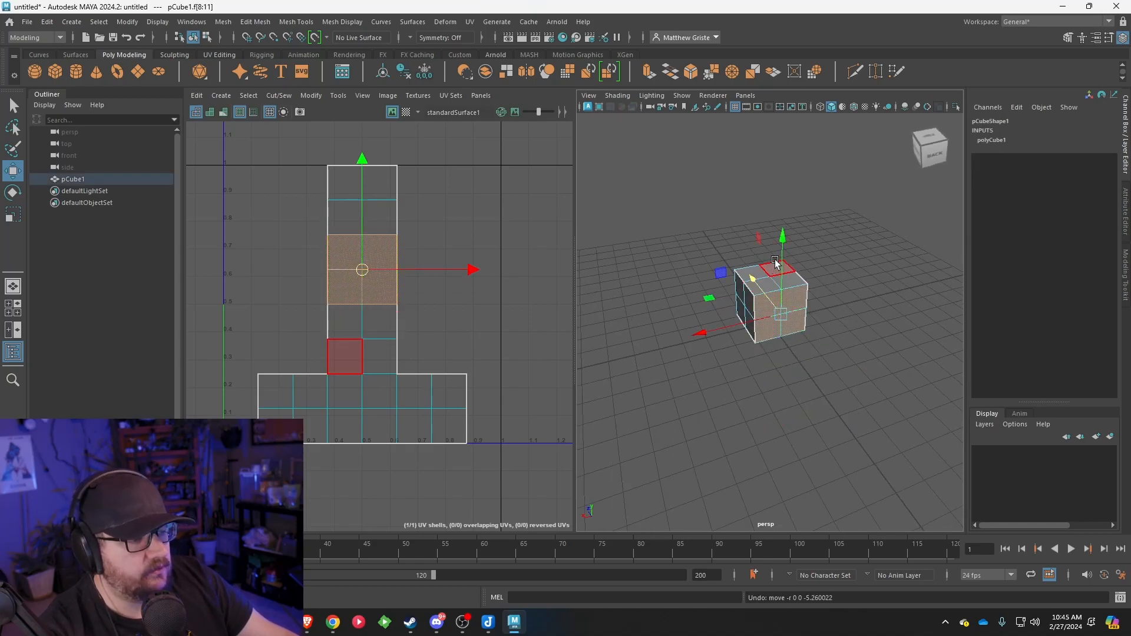
Try pulling a single top face away from the cube and undo the move.
key("ctrl+z")
key("ctrl+z")
key("ctrl+z")
key("ctrl+z")
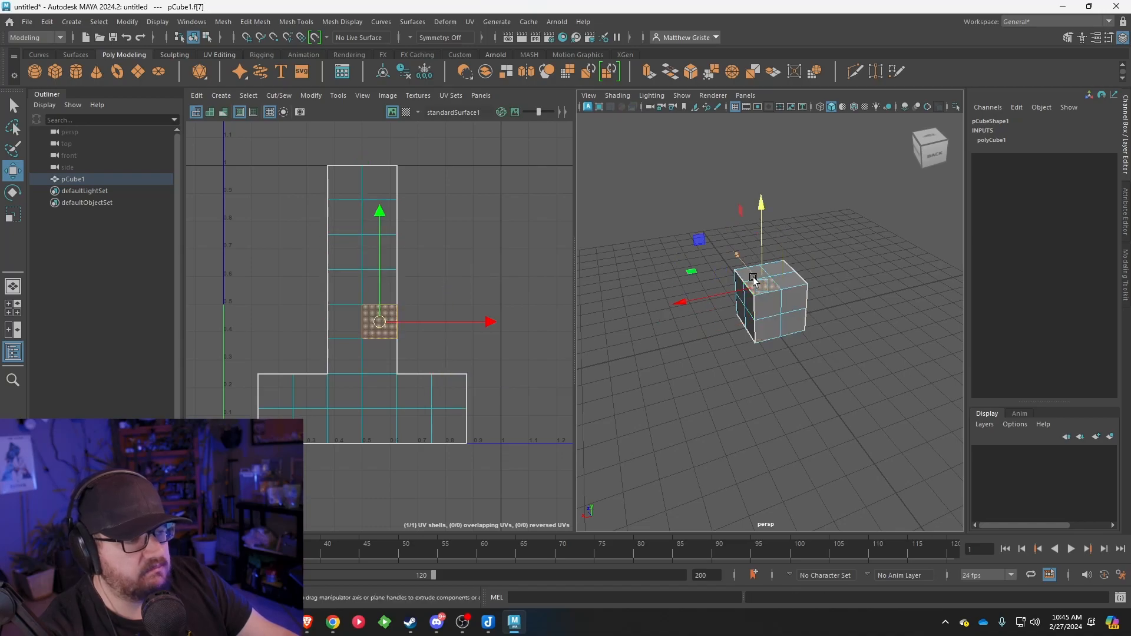
key("ctrl+z")
key("ctrl+z")
key("ctrl+z")
key("ctrl+z")
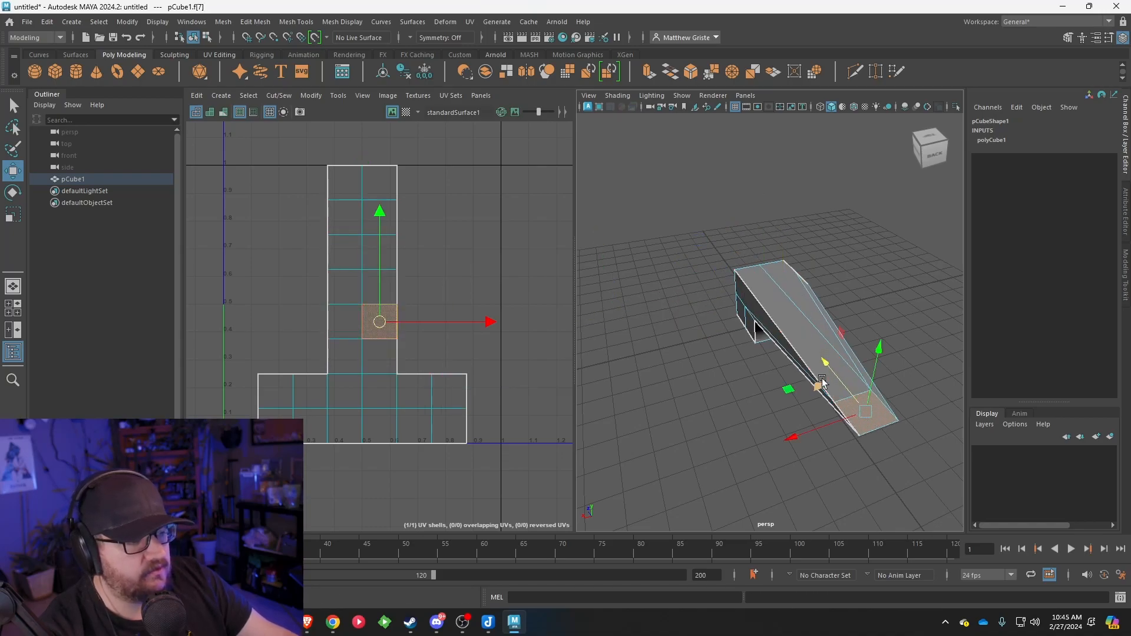
key("ctrl+z")
key("ctrl+z")
key("ctrl+z")
key("ctrl+z")
key("ctrl+z")
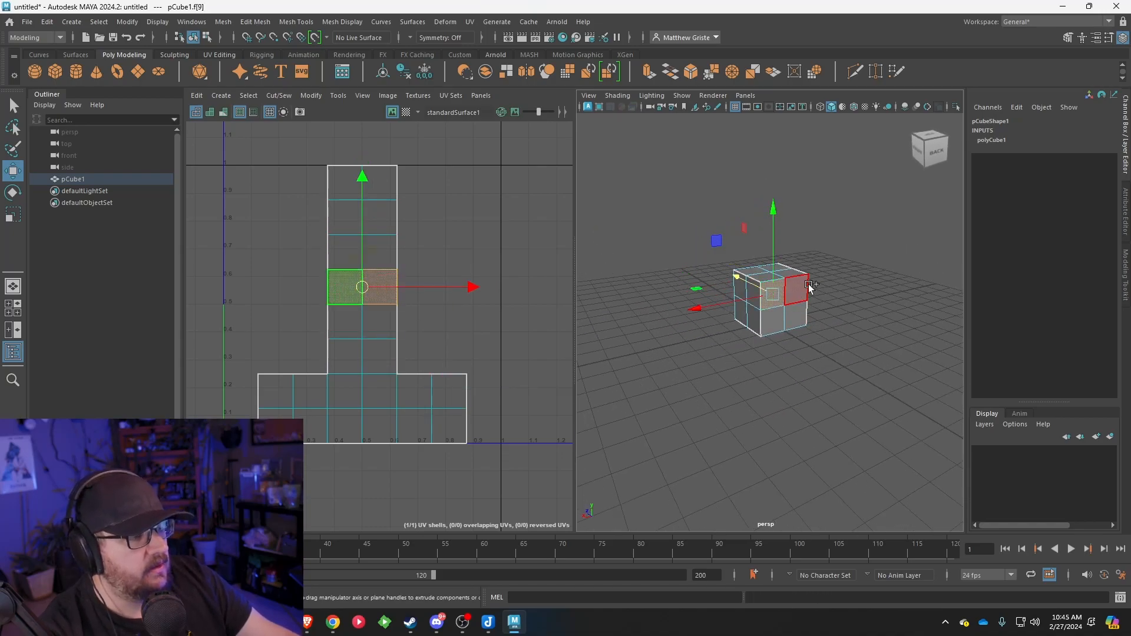
Select the four back faces again, extrude them outward about 4.61 units and reduce the end's height to form a taper.
left_click_drag(746, 187, 759, 217, "alt")
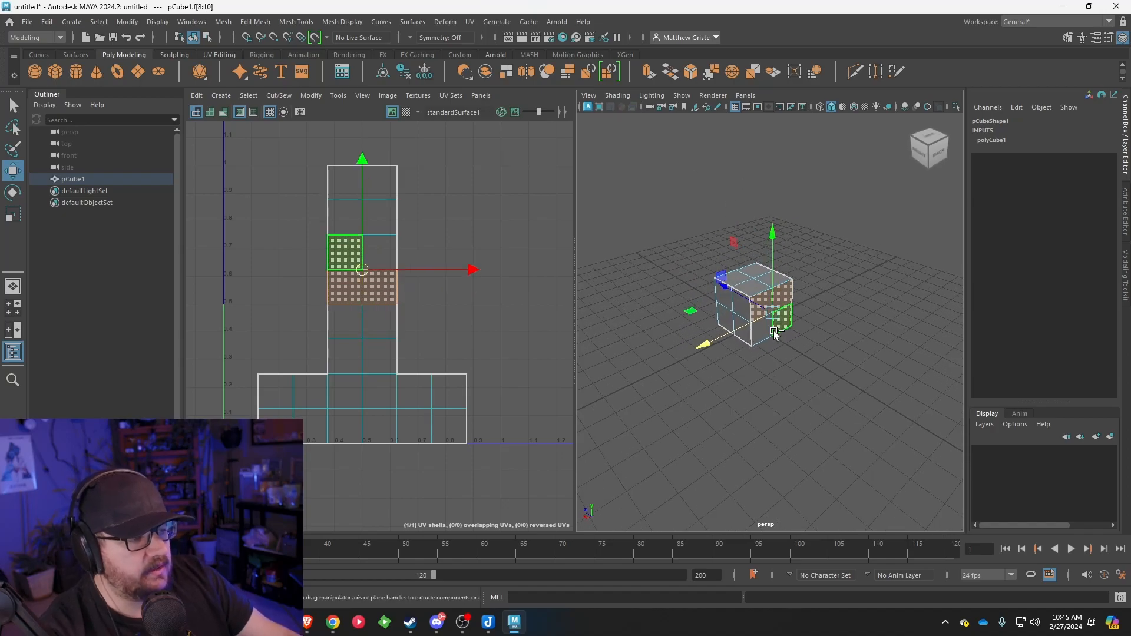
left_click(763, 335, "shift")
scroll(758, 334, "up", 4)
left_click_drag(796, 359, 780, 320, "alt")
scroll(800, 334, "down", 4)
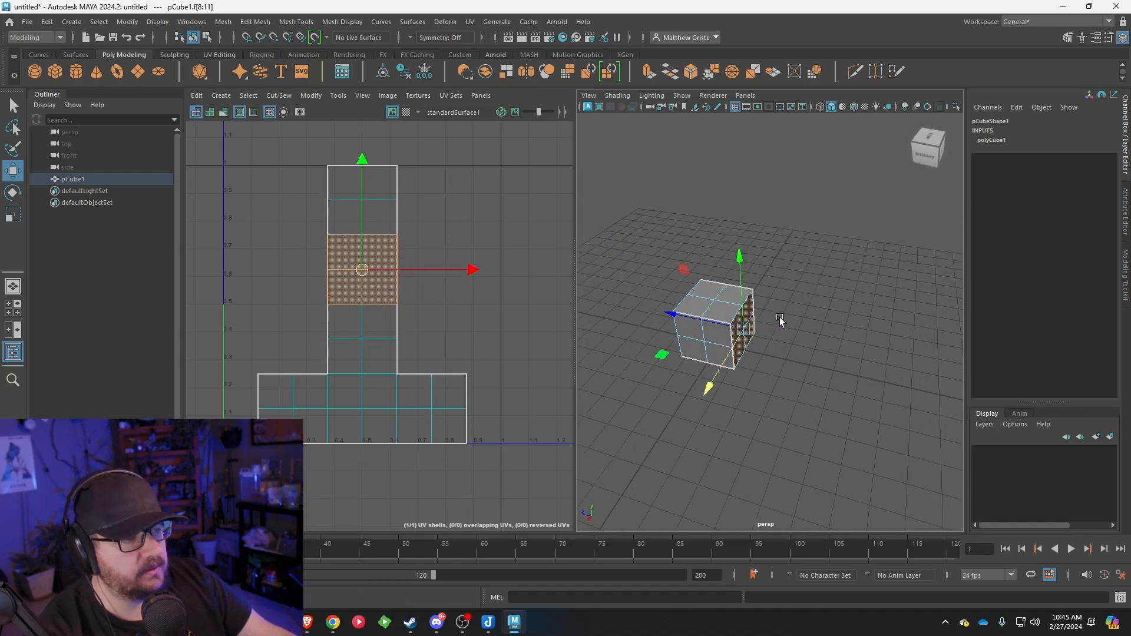
left_click(648, 73)
left_click_drag(684, 314, 770, 310)
left_click_drag(755, 366, 757, 342)
left_click_drag(666, 343, 700, 349, "alt")
left_click(828, 431)
Return to object mode with the extruded cube selected and view its lengthened side beside the UV layout.
right_click_drag(793, 401, 755, 377, "alt")
mouse_move(755, 377)
middle_mouse_down("alt")
mouse_move(888, 363)
mouse_move(771, 379)
middle_mouse_up("alt")
left_click_drag(871, 285, 798, 316, "alt")
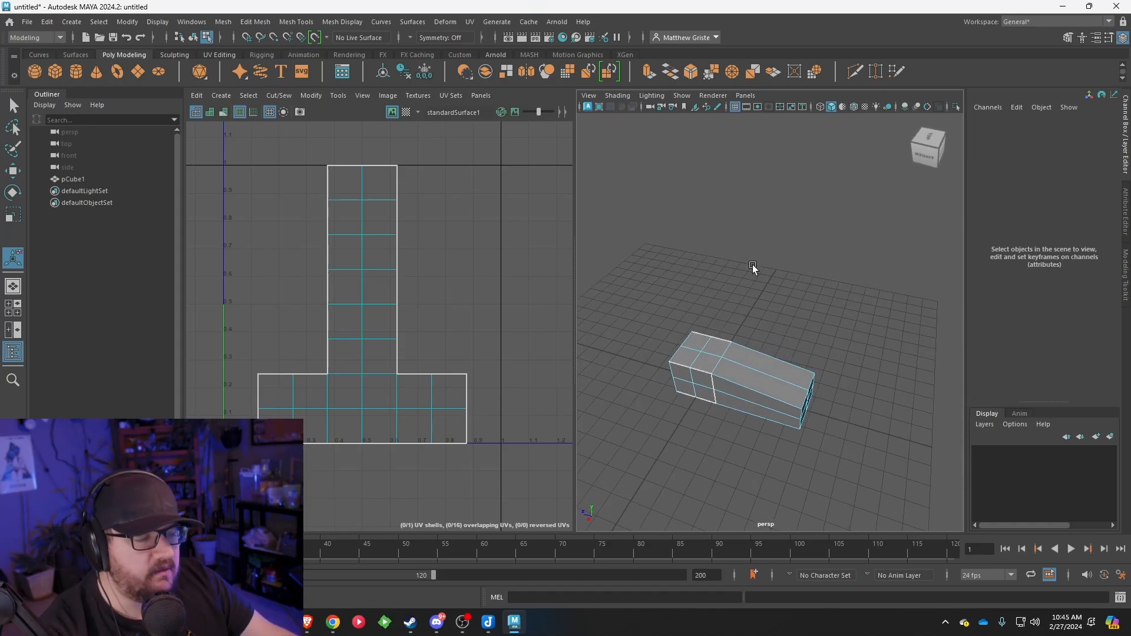
right_click_drag(745, 271, 786, 328)
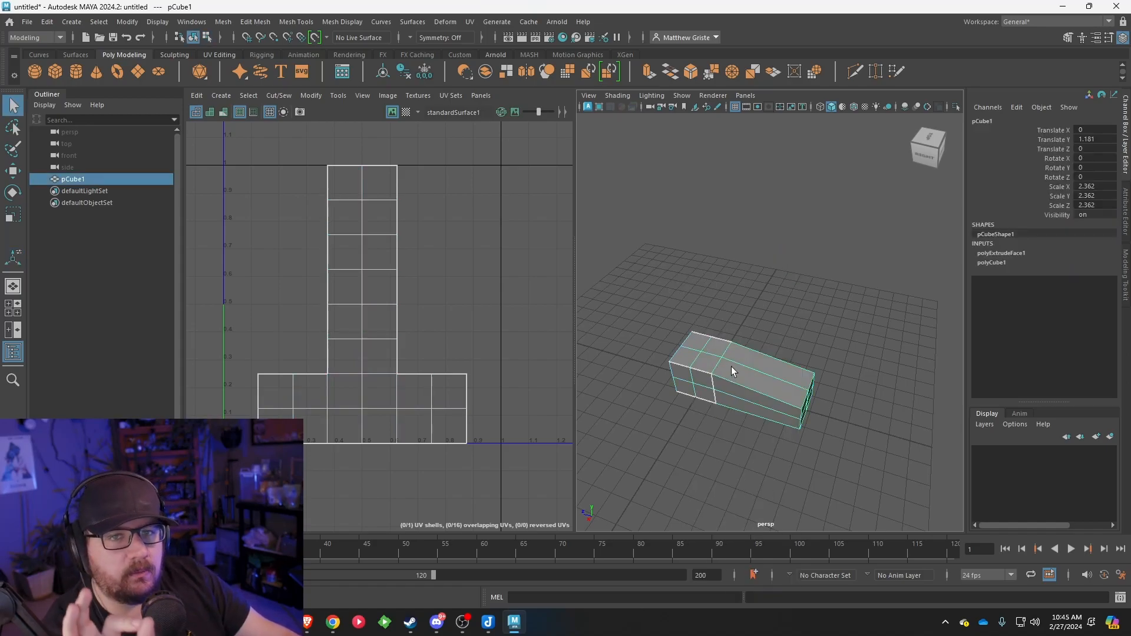
left_click_drag(730, 367, 676, 337, "alt")
scroll(725, 312, "up", 3)
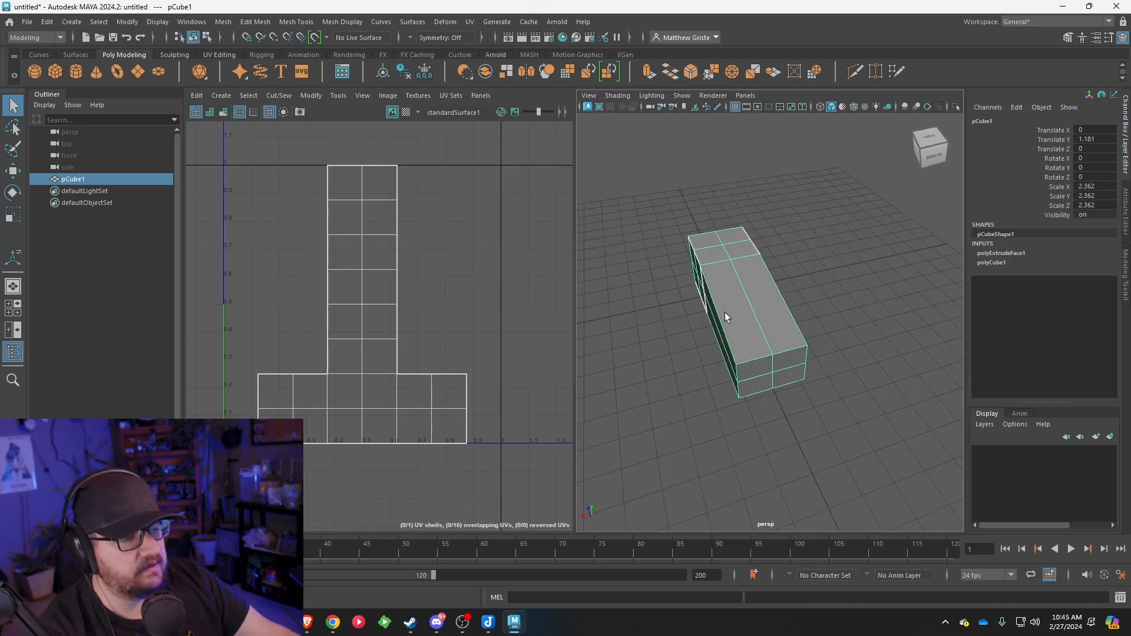
Apply an automatic UV projection to the extruded cube, examine its projection planes and shells, and undo the projection.
left_click(419, 21)
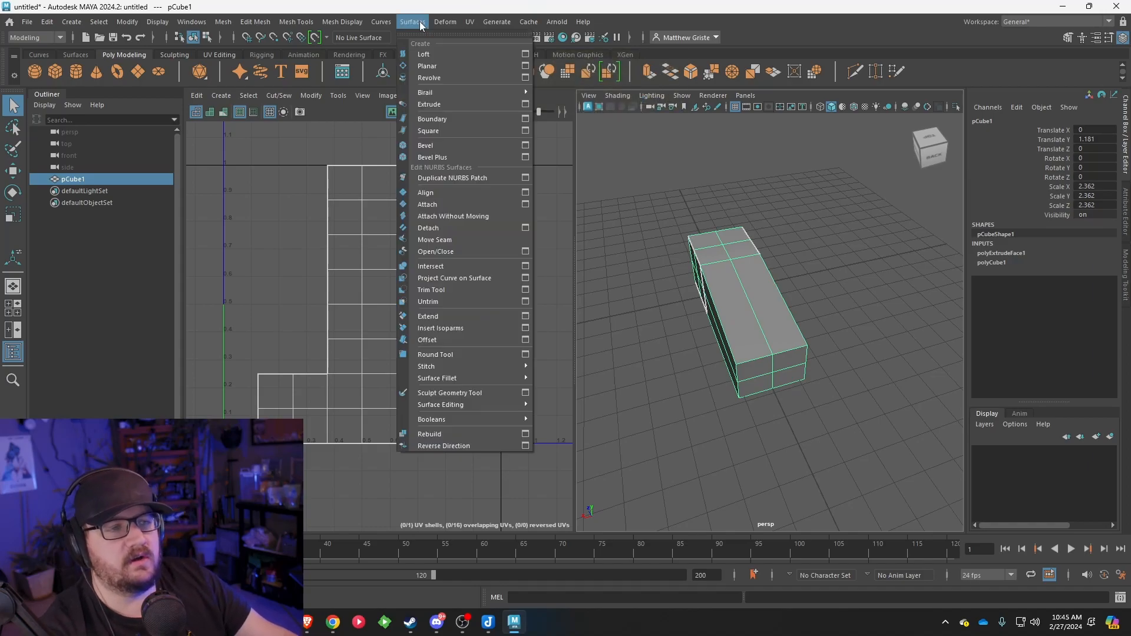
mouse_move(470, 21)
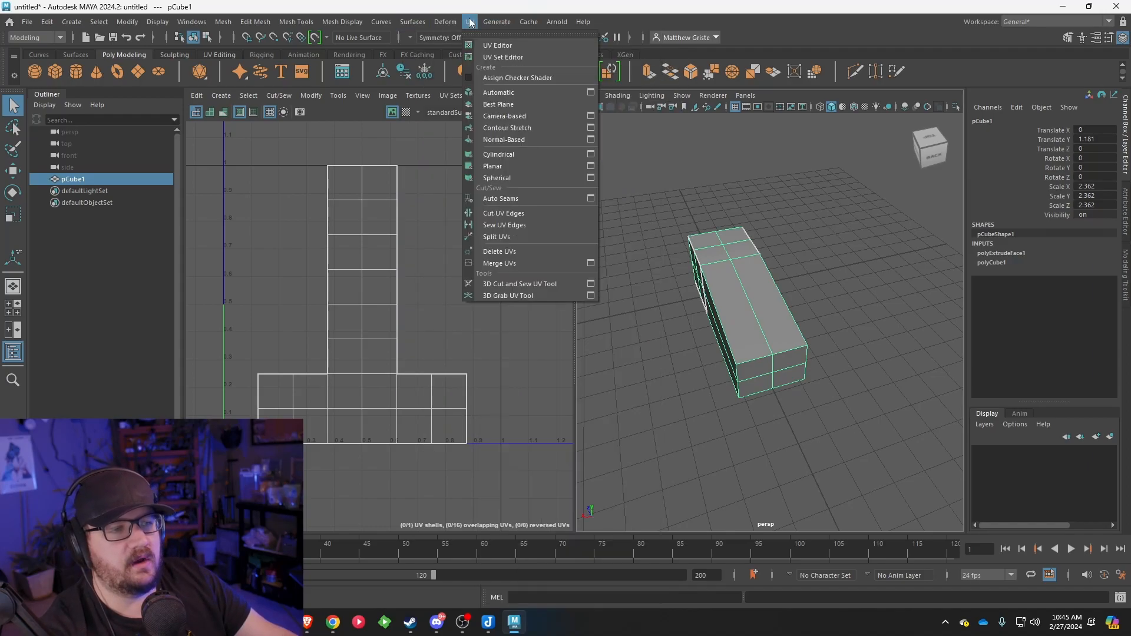
left_click(504, 93)
scroll(436, 244, "down", 4)
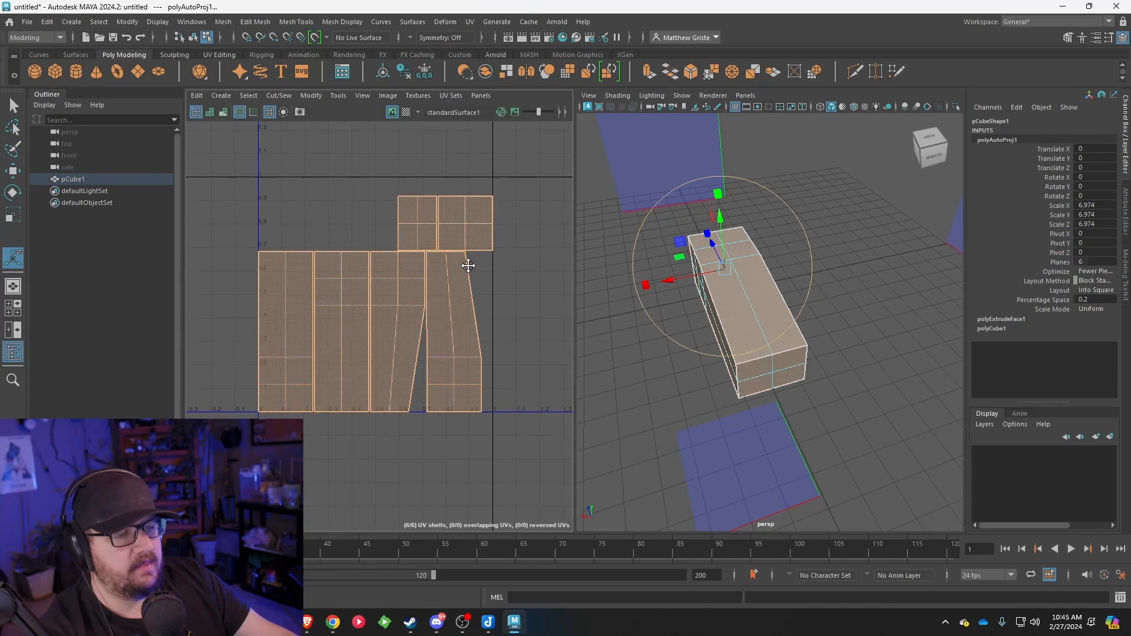
scroll(741, 223, "down", 5)
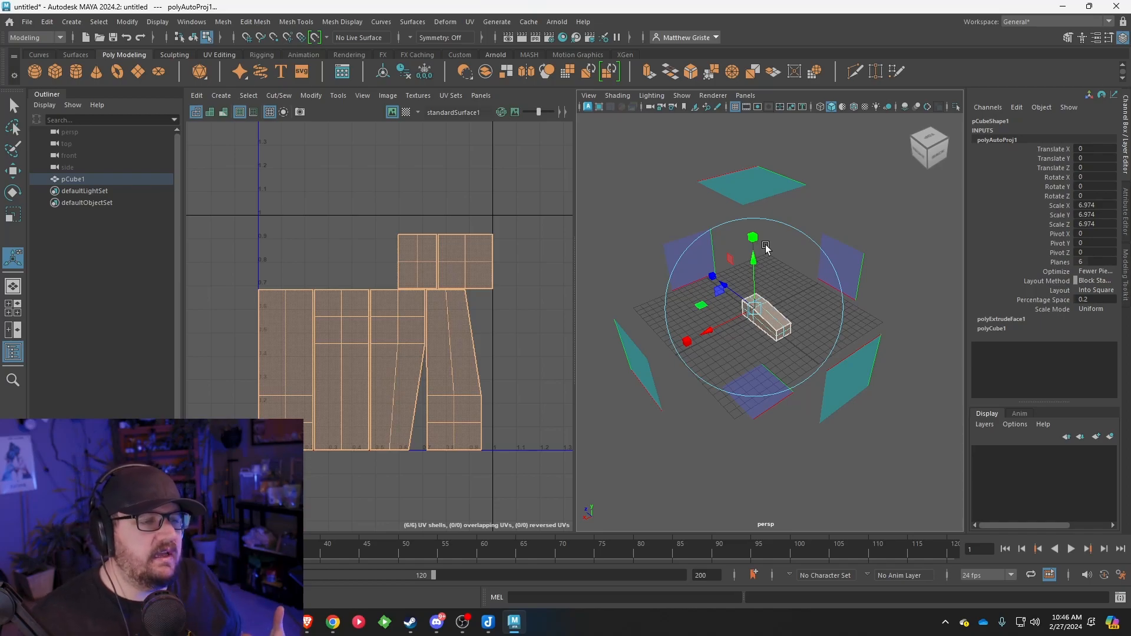
scroll(688, 360, "up", 10)
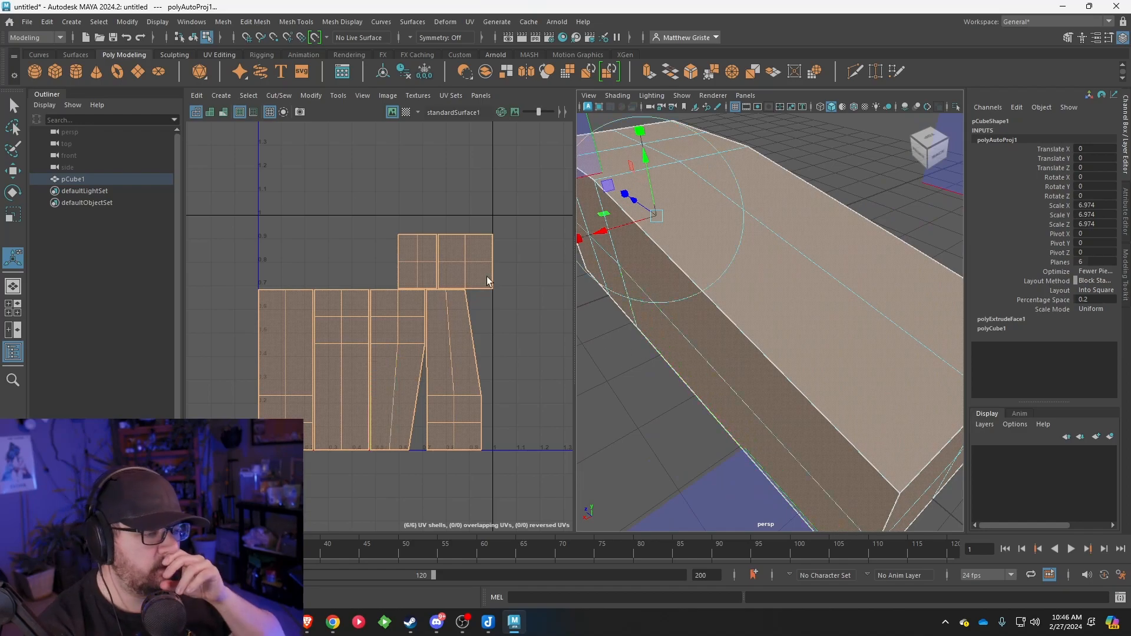
scroll(805, 246, "down", 10)
left_click_drag(764, 299, 709, 246, "alt")
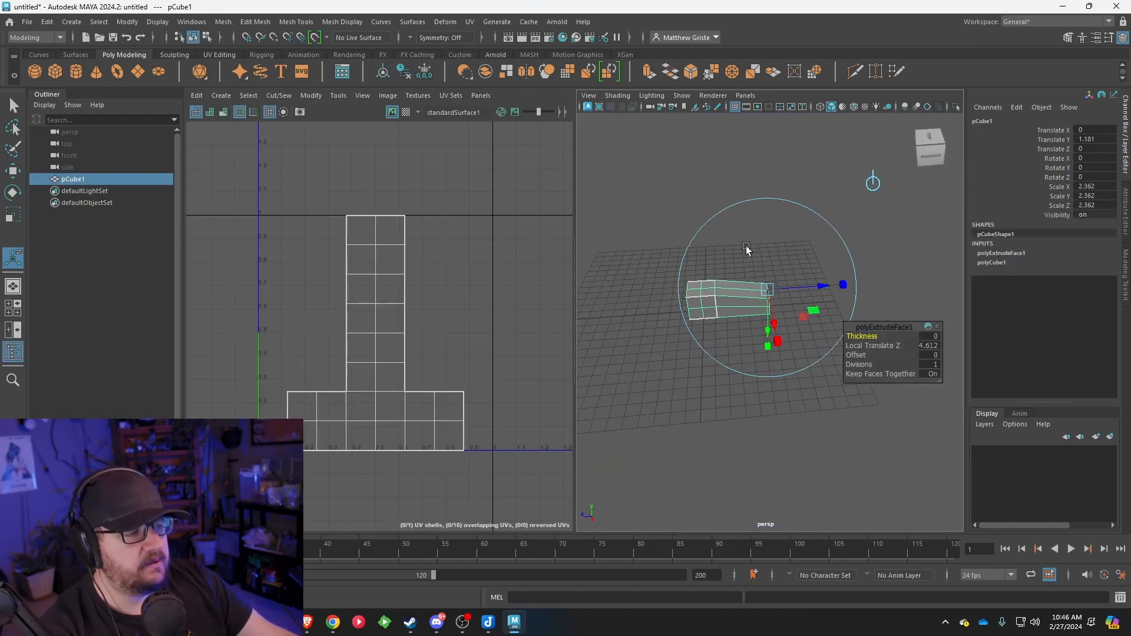
Examine the extruded section from several angles and compare its faces with the cube's default UV layout.
scroll(748, 251, "up", 4)
middle_click_drag(726, 291, 776, 305, "alt")
left_click_drag(775, 306, 709, 193, "alt")
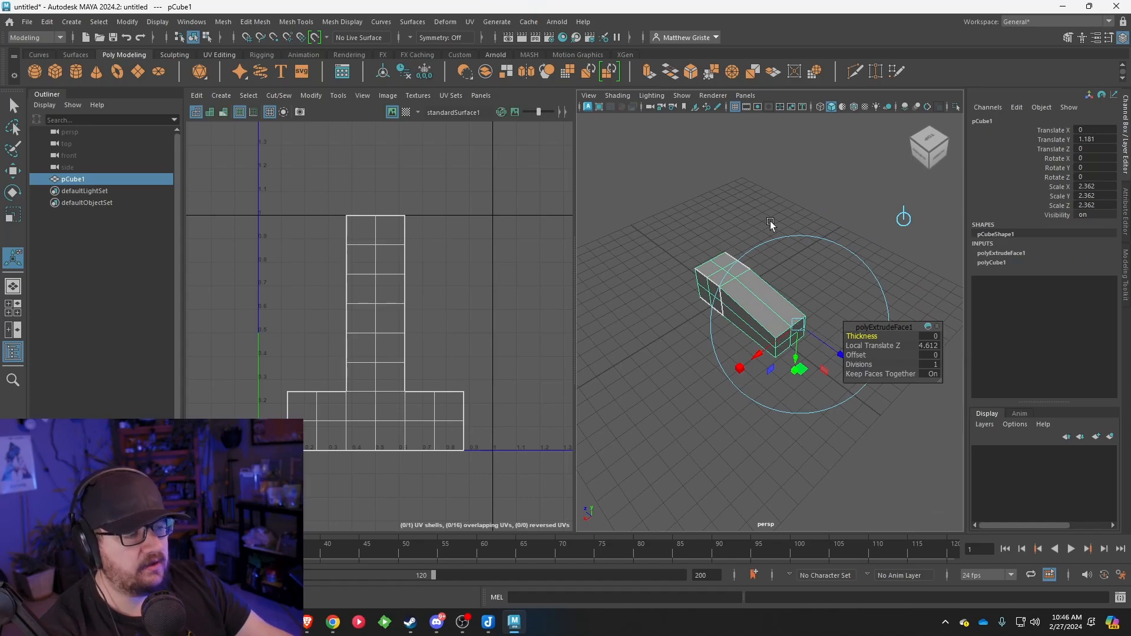
left_click_drag(651, 278, 745, 288, "alt")
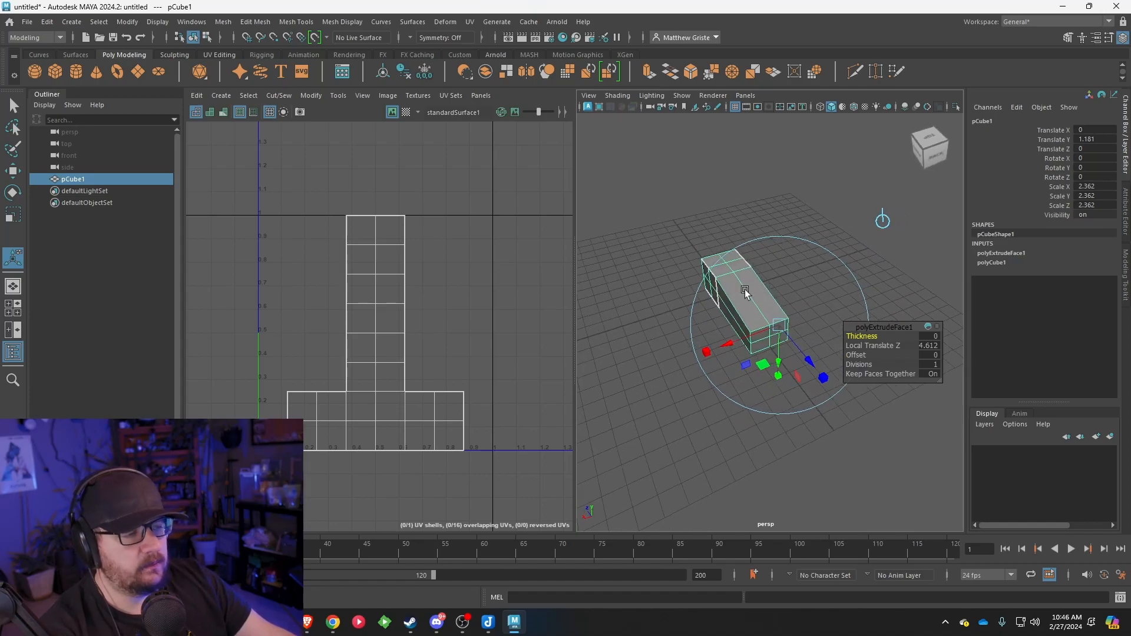
scroll(740, 242, "up", 3)
middle_click_drag(739, 241, 623, 299, "alt")
left_click_drag(623, 299, 689, 286, "alt")
scroll(689, 285, "down", 3)
middle_click_drag(689, 286, 739, 248, "alt")
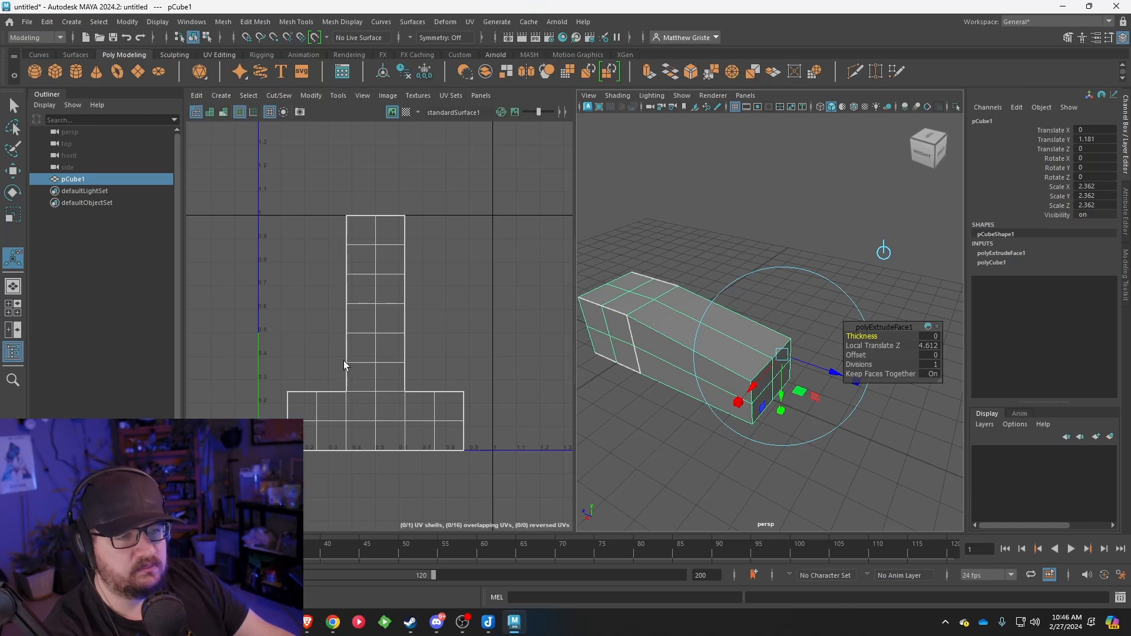
Display the checker map on the extruded cube and in the UV Editor, and inspect the pattern along the extruded section.
left_click(410, 111)
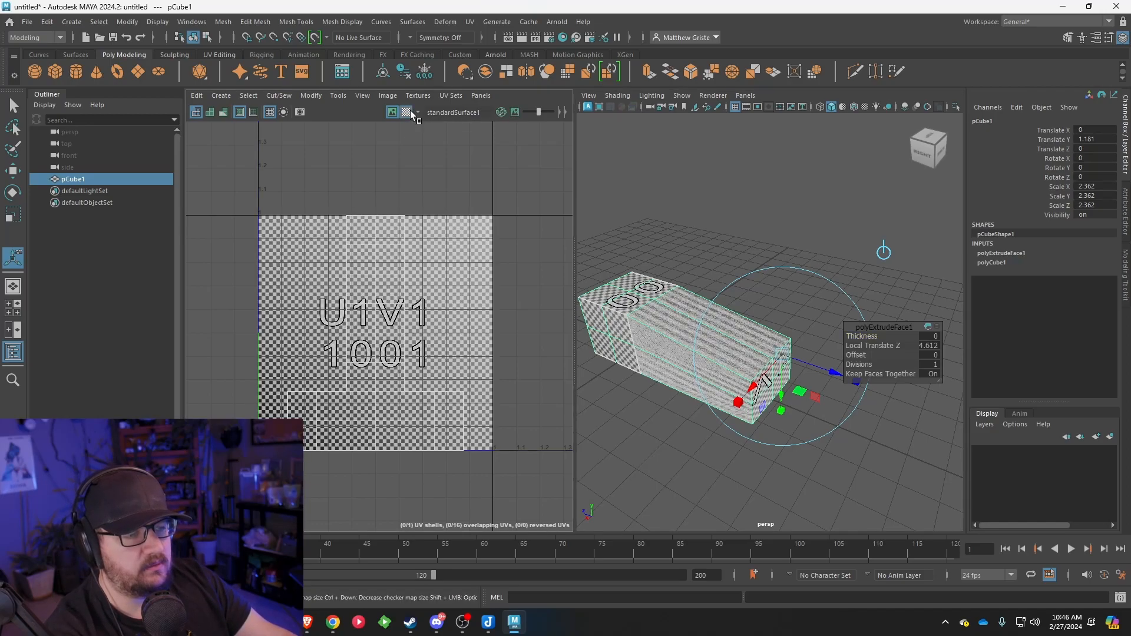
left_click_drag(718, 330, 762, 315, "alt")
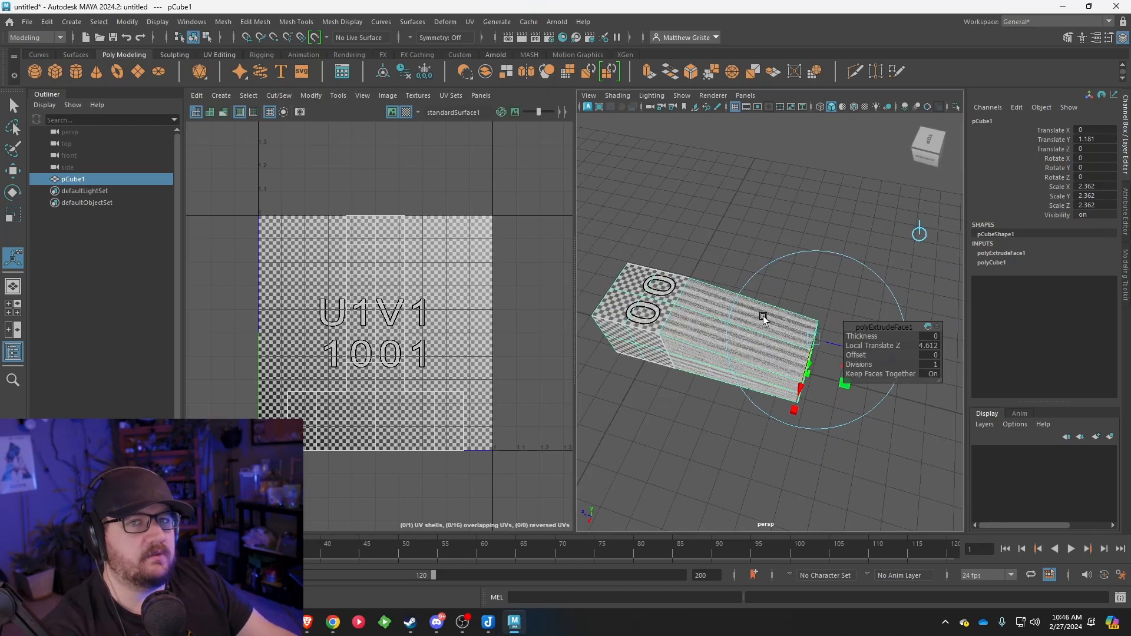
scroll(762, 316, "down", 3)
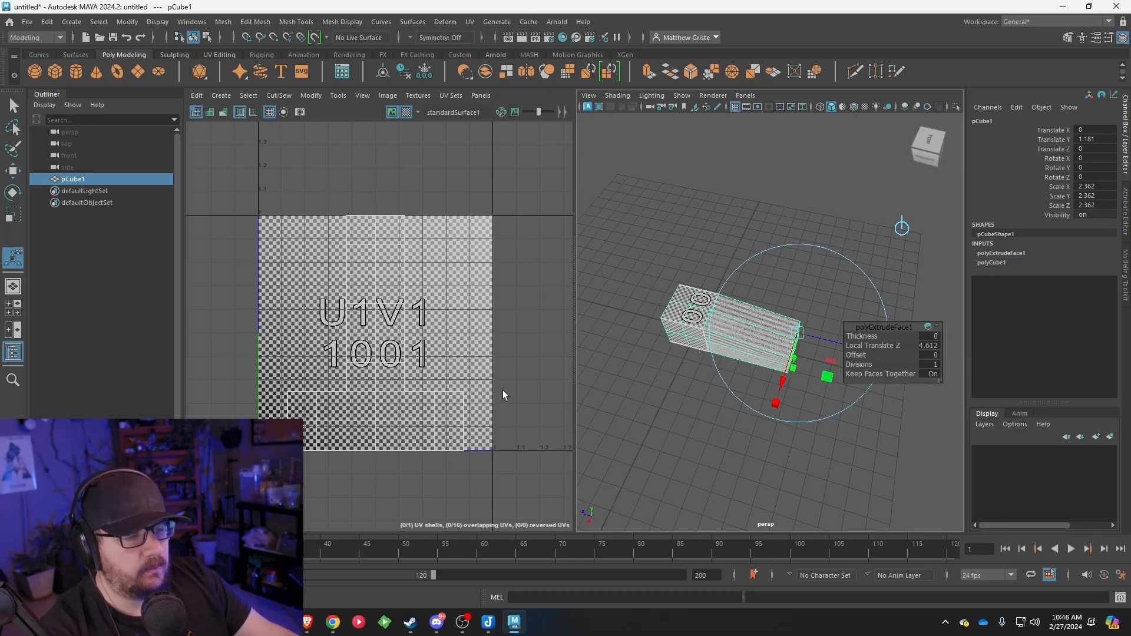
scroll(351, 368, "up", 2)
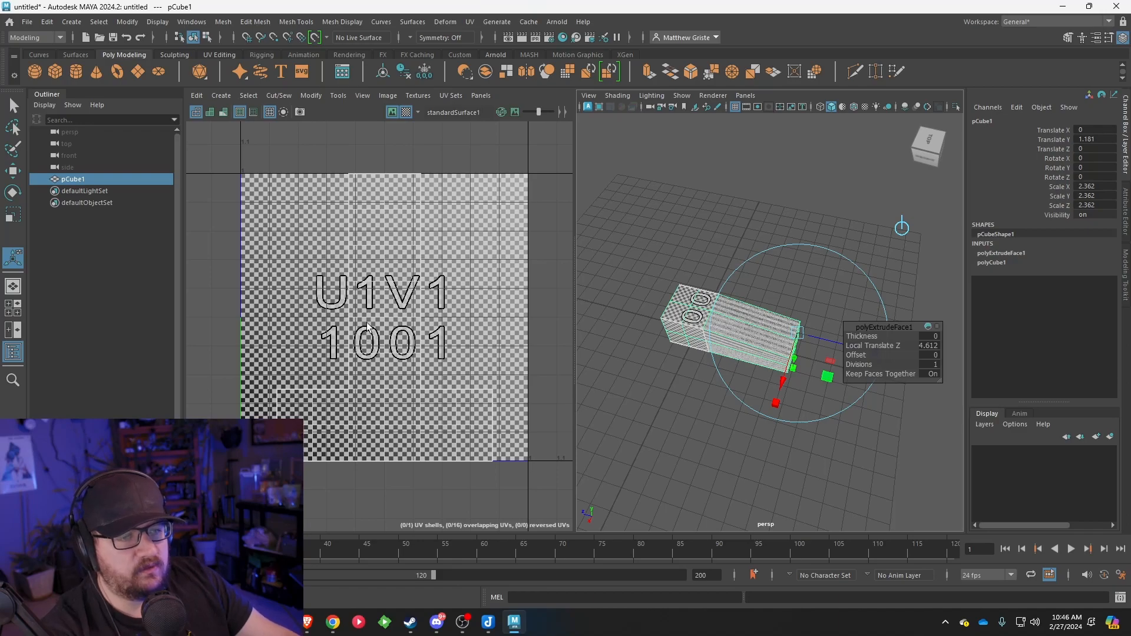
left_click(393, 112)
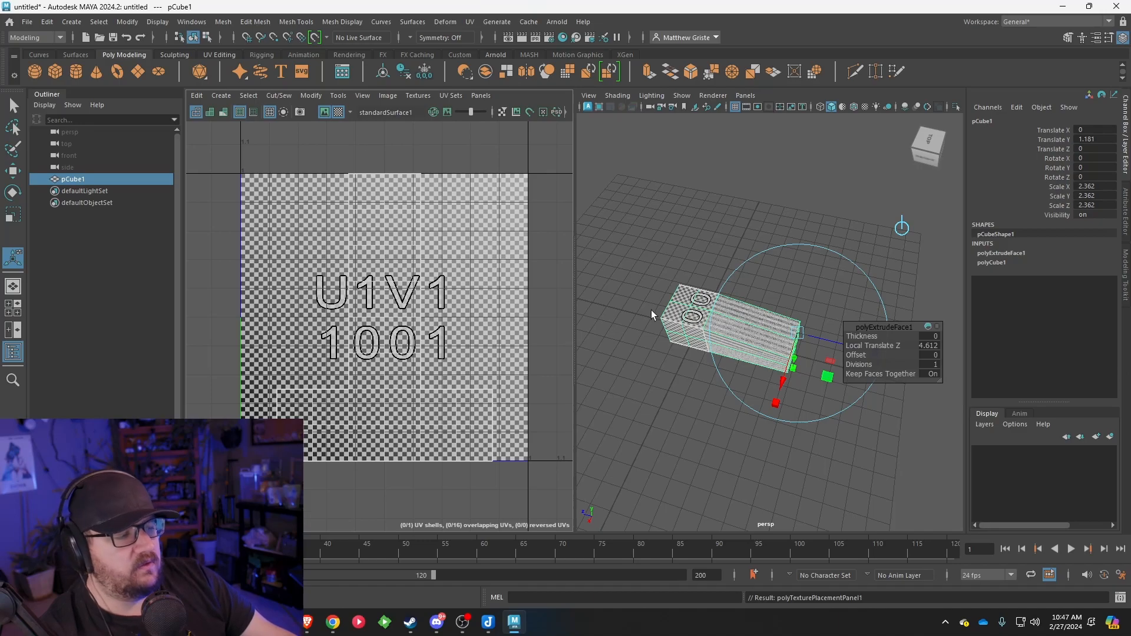
middle_click_drag(762, 321, 754, 278, "alt")
scroll(755, 279, "up", 5)
middle_click_drag(716, 231, 753, 305, "alt")
scroll(753, 305, "down", 2)
scroll(753, 305, "down", 4)
mouse_move(716, 289)
left_mouse_down("alt")
mouse_move(750, 292)
mouse_move(719, 291)
left_mouse_up("alt")
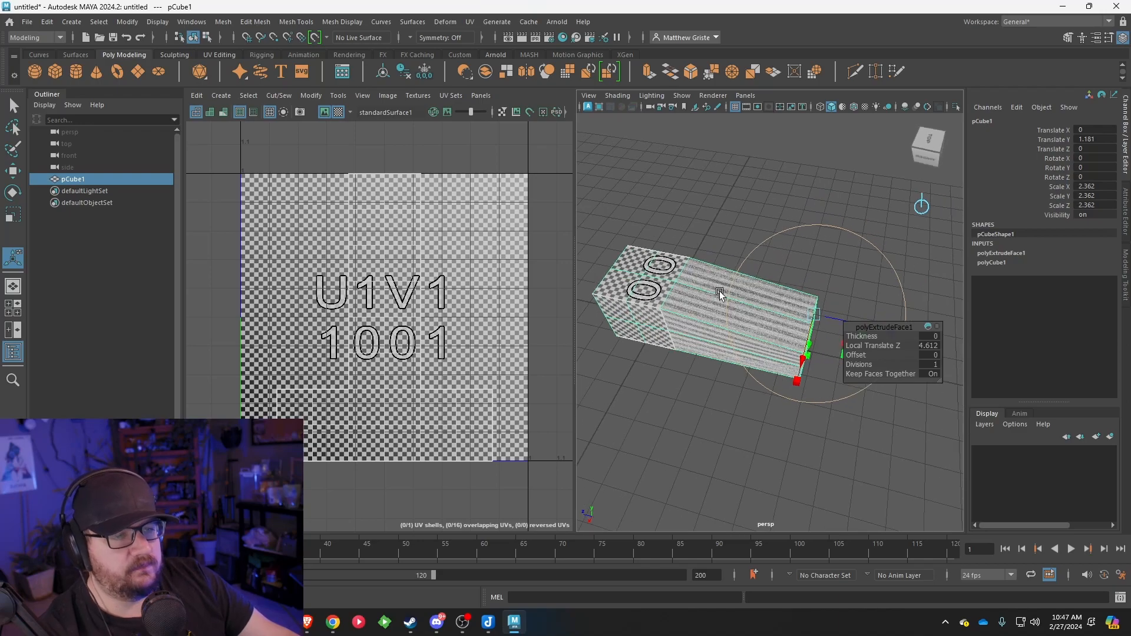
Turn on UV distortion shading and inspect the coloring of the original cube and the extruded section from both sides.
left_click(210, 112)
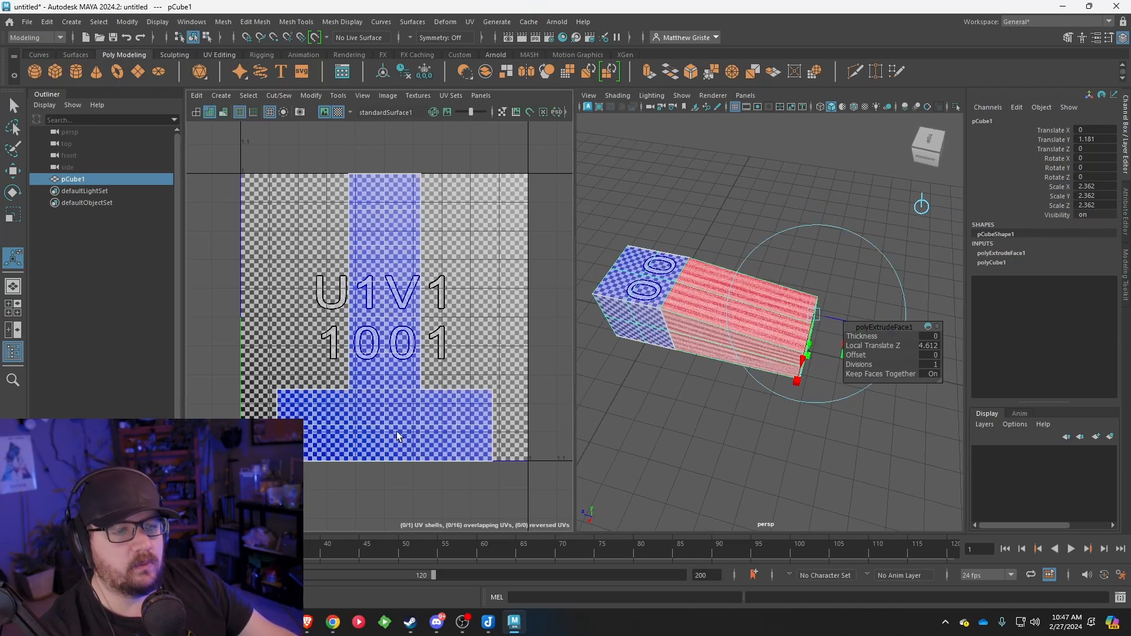
middle_click_drag(461, 298, 478, 282, "alt")
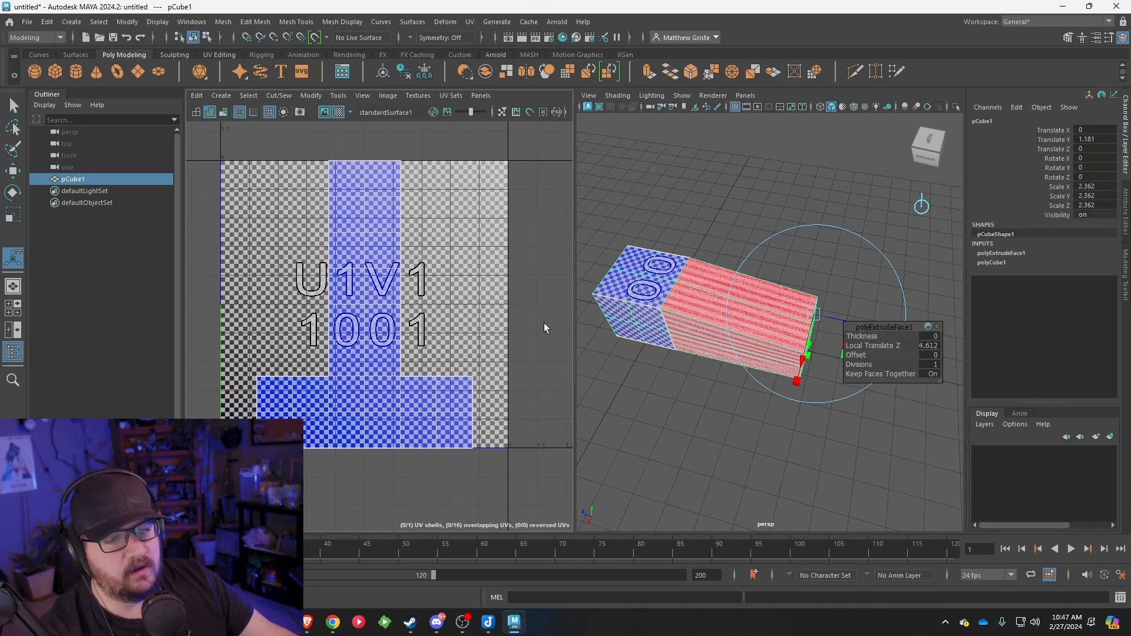
scroll(642, 334, "up", 6)
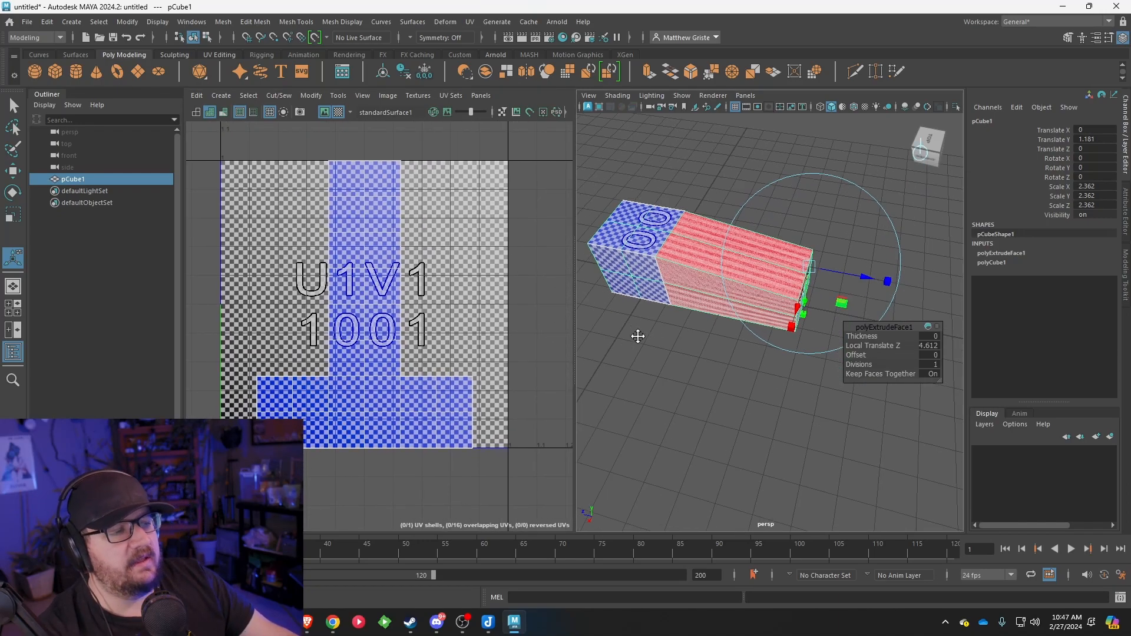
scroll(733, 321, "down", 4)
mouse_move(748, 312)
left_mouse_down("alt")
mouse_move(784, 344)
mouse_move(751, 331)
left_mouse_up("alt")
left_click_drag(754, 220, 739, 263, "alt")
scroll(797, 271, "up", 5)
scroll(677, 271, "down", 3)
Select three side faces of the extruded section in face mode and inspect where their UVs lie in the UV Editor.
right_click_drag(737, 234, 740, 259)
left_click(740, 256)
left_click(732, 233, "shift")
left_click(733, 280, "shift")
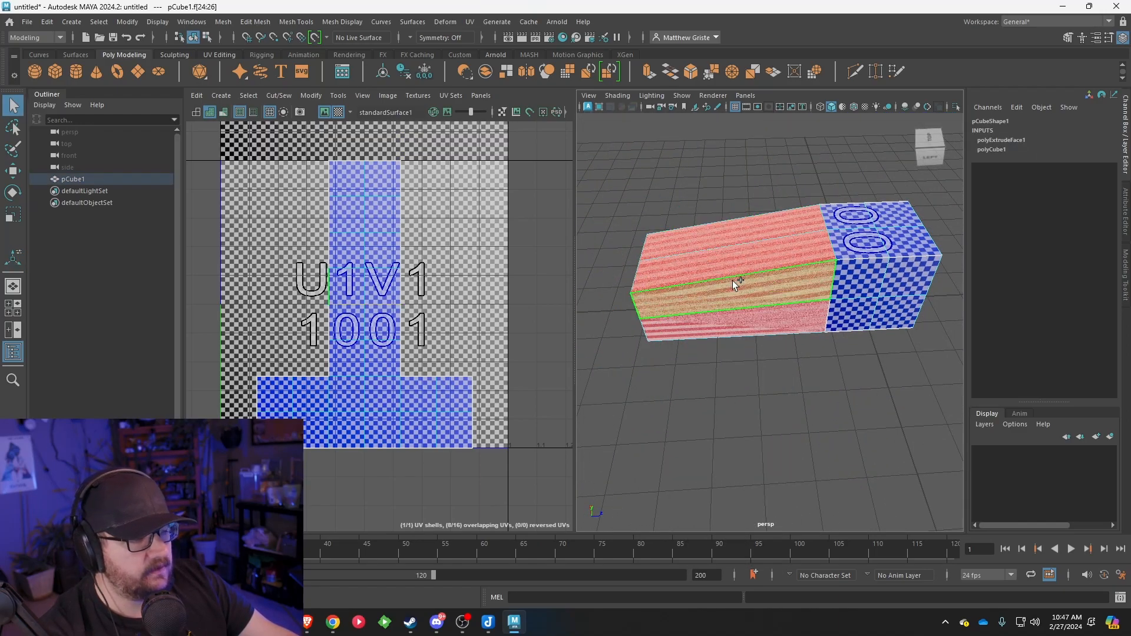
scroll(252, 280, "up", 5)
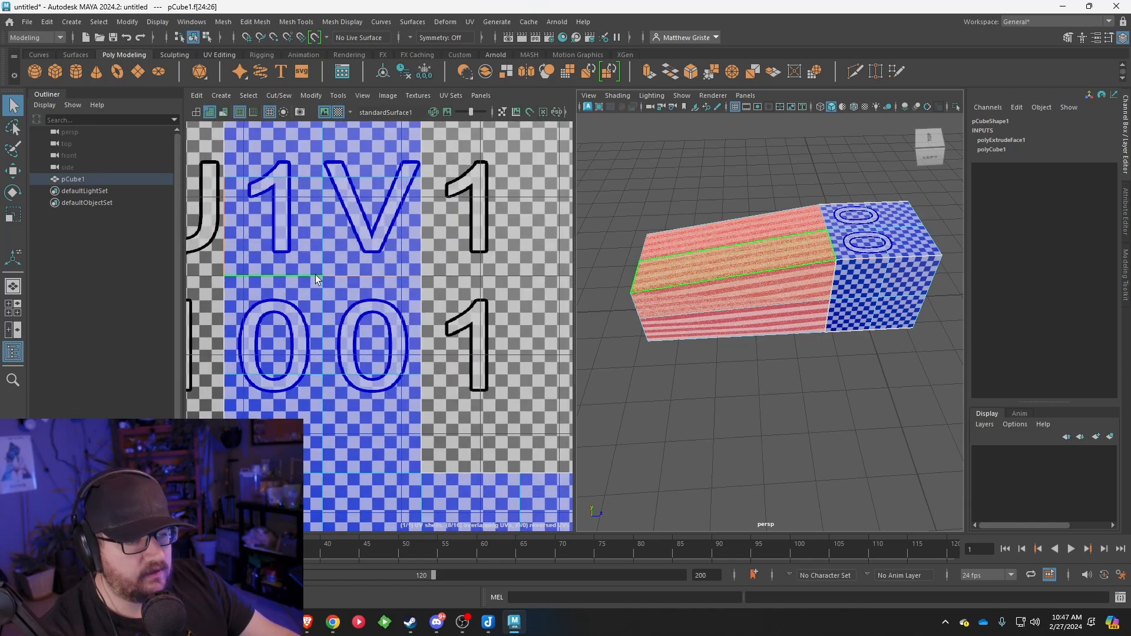
Try scaling the selected side faces' UVs vertically in the UV Editor, and undo the scale.
scroll(375, 298, "down", 3)
key("r")
mouse_move(359, 156)
left_mouse_down()
mouse_move(362, 91)
mouse_move(360, 174)
left_mouse_up()
key("ctrl+z")
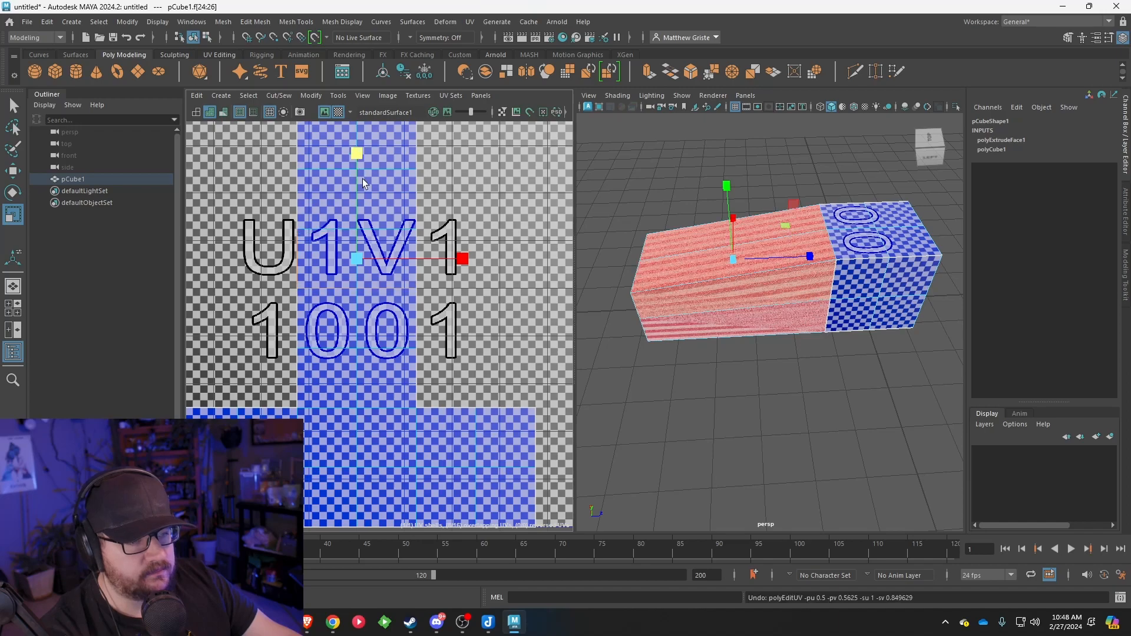
Select the row of UVs running across the extruded strip and try scaling them vertically.
right_click_drag(354, 285, 407, 280)
left_click_drag(285, 284, 482, 292)
left_click_drag(358, 155, 369, 102)
left_click_drag(358, 156, 360, 131)
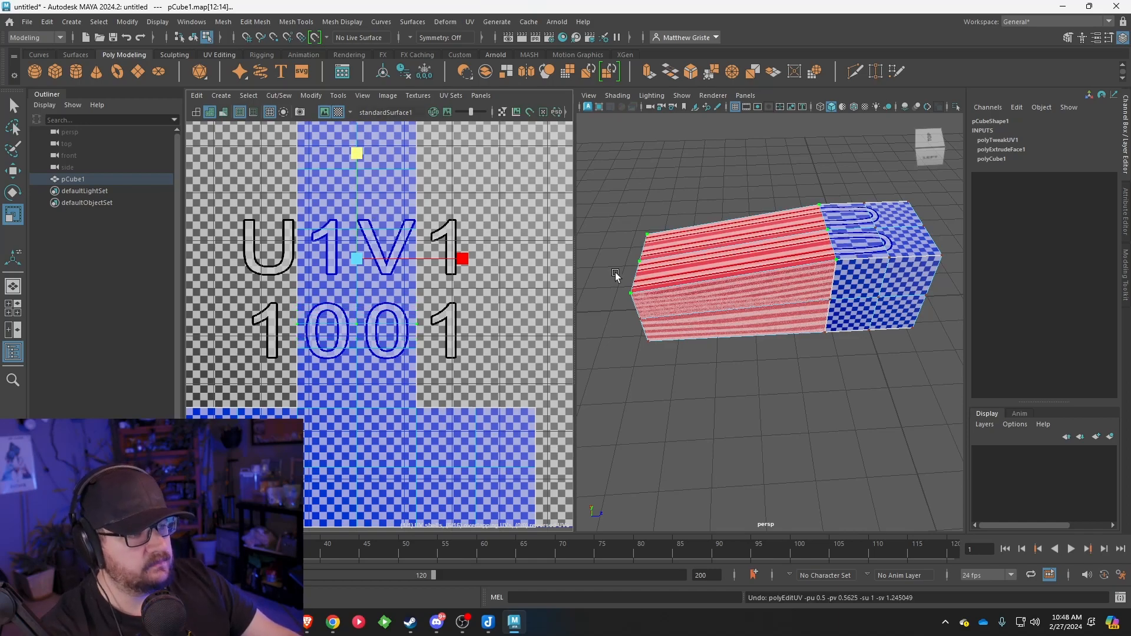
Select the four end-cap faces of the extruded section, examine where their UVs lie, and return to object mode.
scroll(483, 277, "down", 2)
left_click_drag(674, 278, 738, 258, "alt")
right_click_drag(684, 270, 684, 293)
left_click(674, 278)
left_click(691, 289, "shift")
left_click(671, 301, "shift")
left_click(690, 314, "shift")
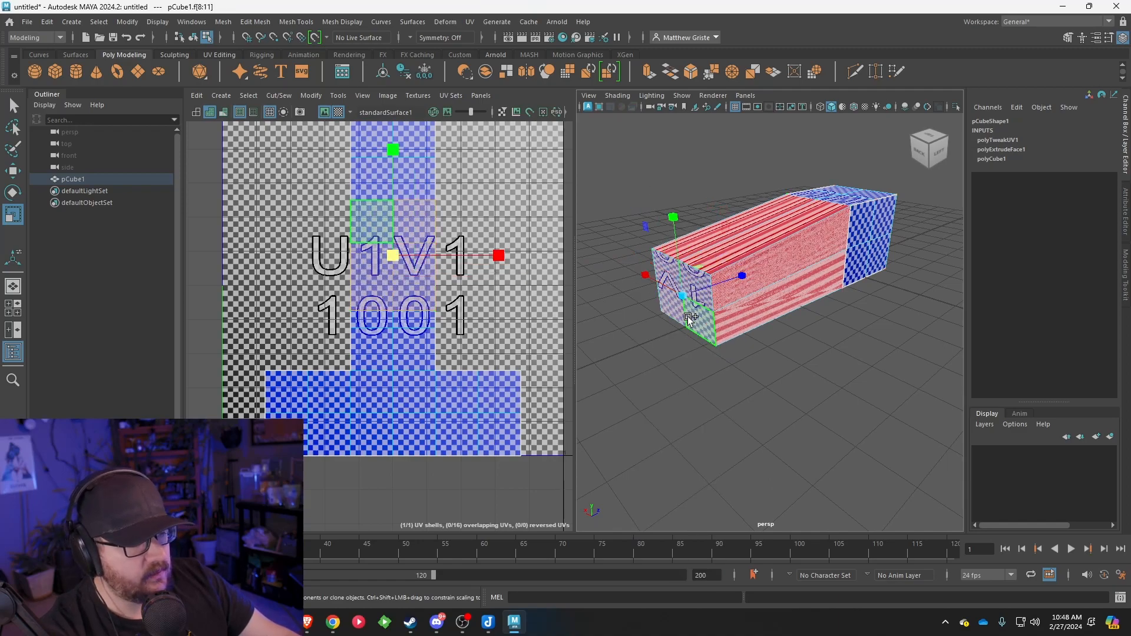
scroll(501, 309, "down", 1)
key("w")
mouse_move(504, 265)
left_mouse_down()
mouse_move(619, 263)
mouse_move(448, 271)
mouse_move(537, 265)
mouse_move(495, 259)
left_mouse_up()
left_click(697, 265)
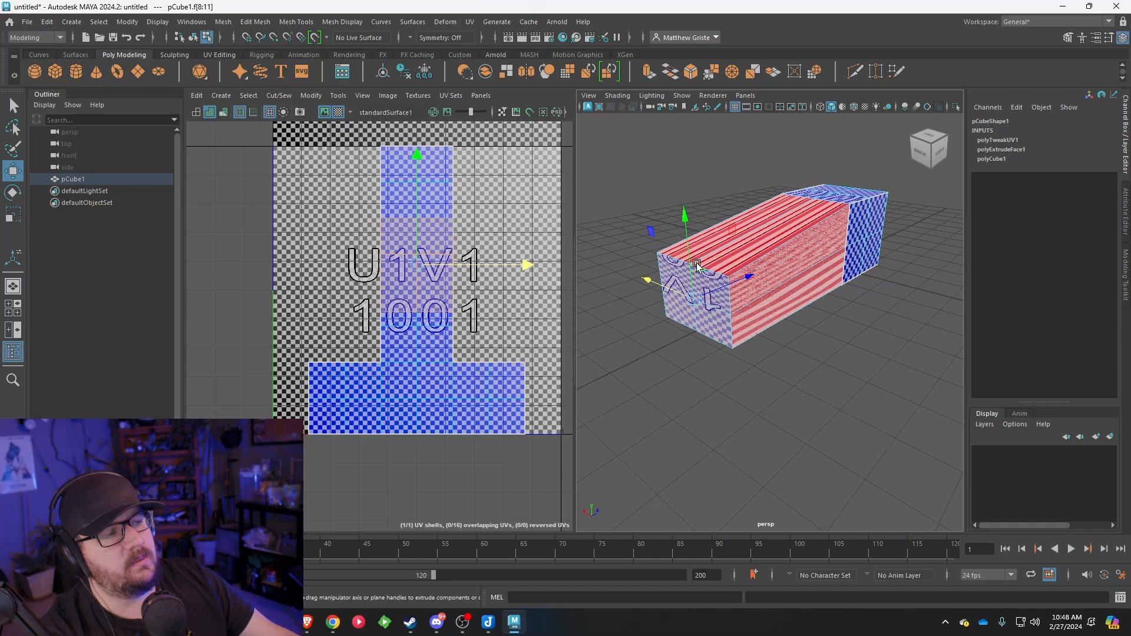
left_click_drag(696, 265, 786, 239, "alt")
key("F8")
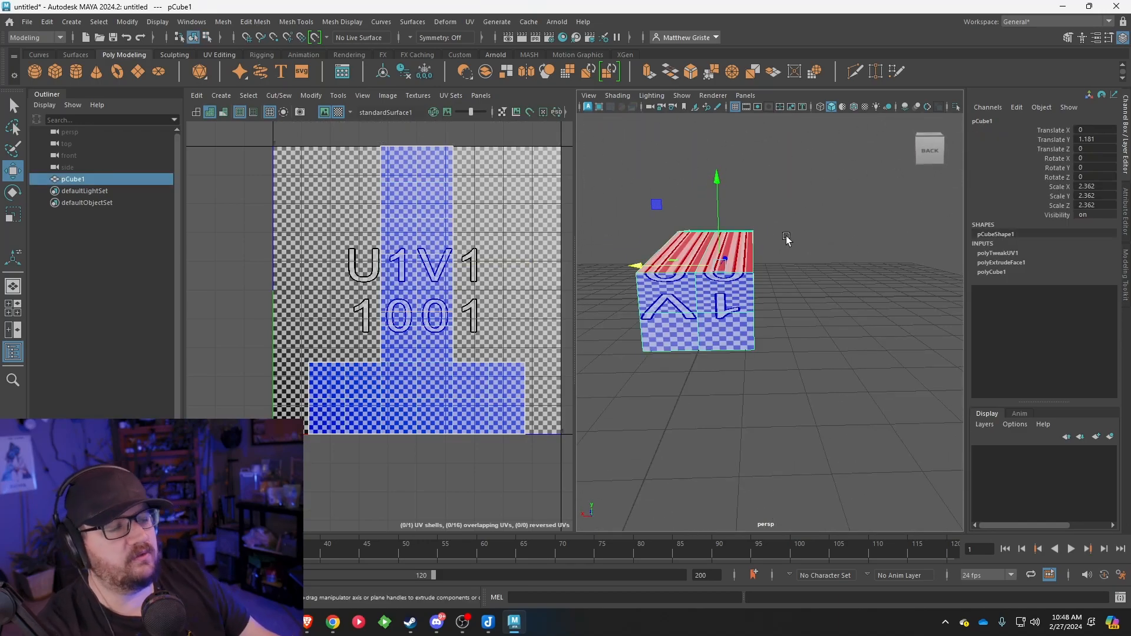
Apply an Automatic UV projection to the extruded cube.
middle_click_drag(719, 324, 744, 319, "alt")
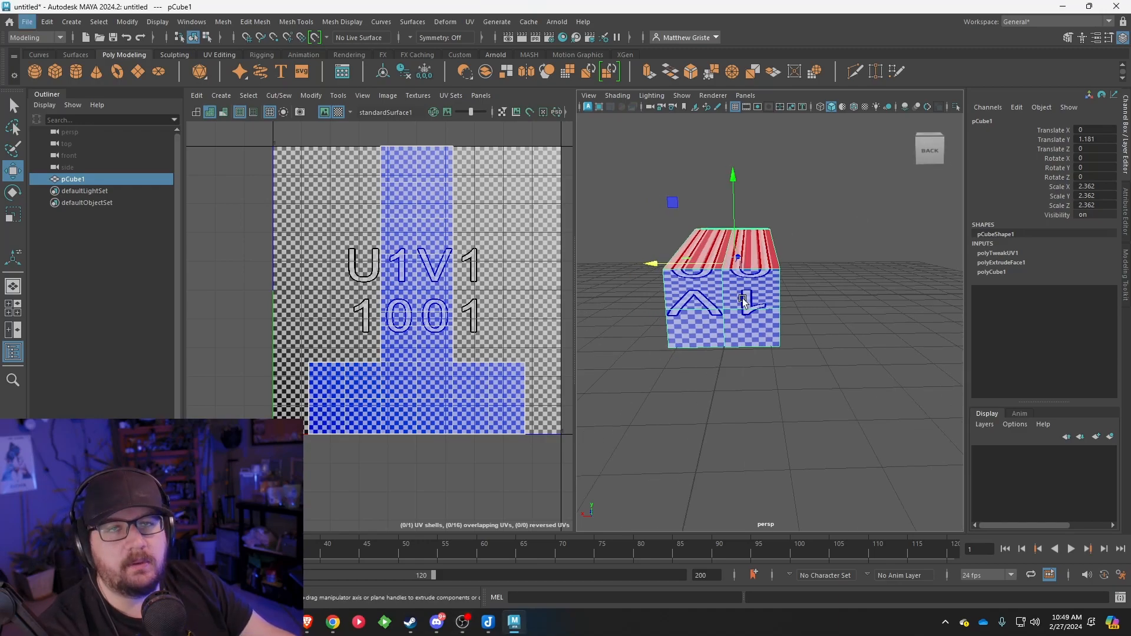
left_click_drag(741, 313, 771, 330, "alt")
left_click(470, 23)
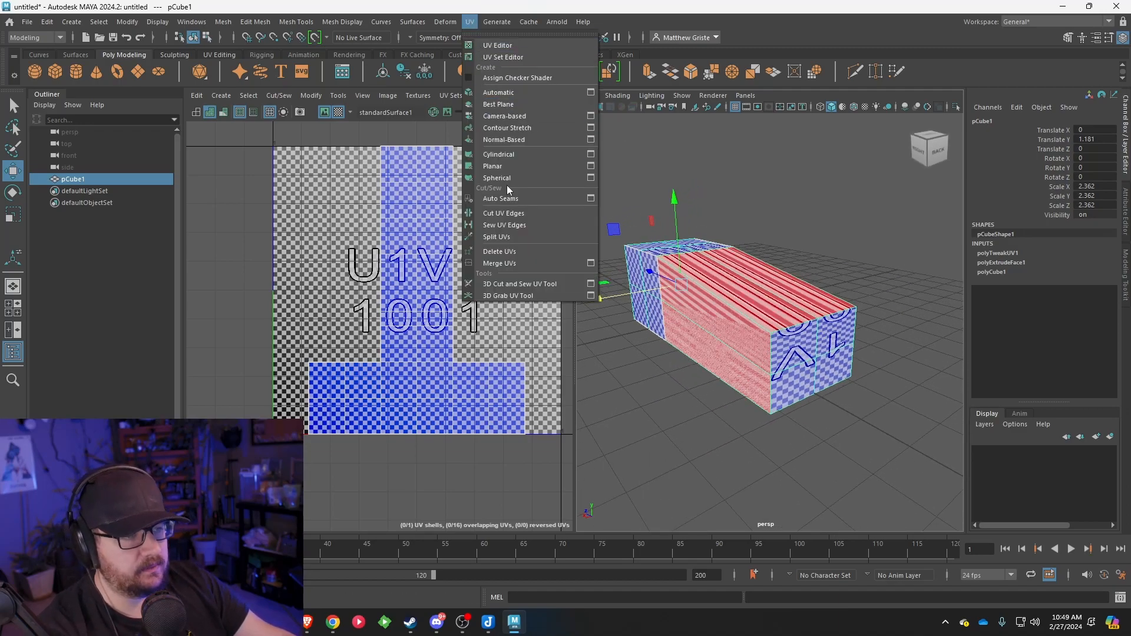
left_click(499, 97)
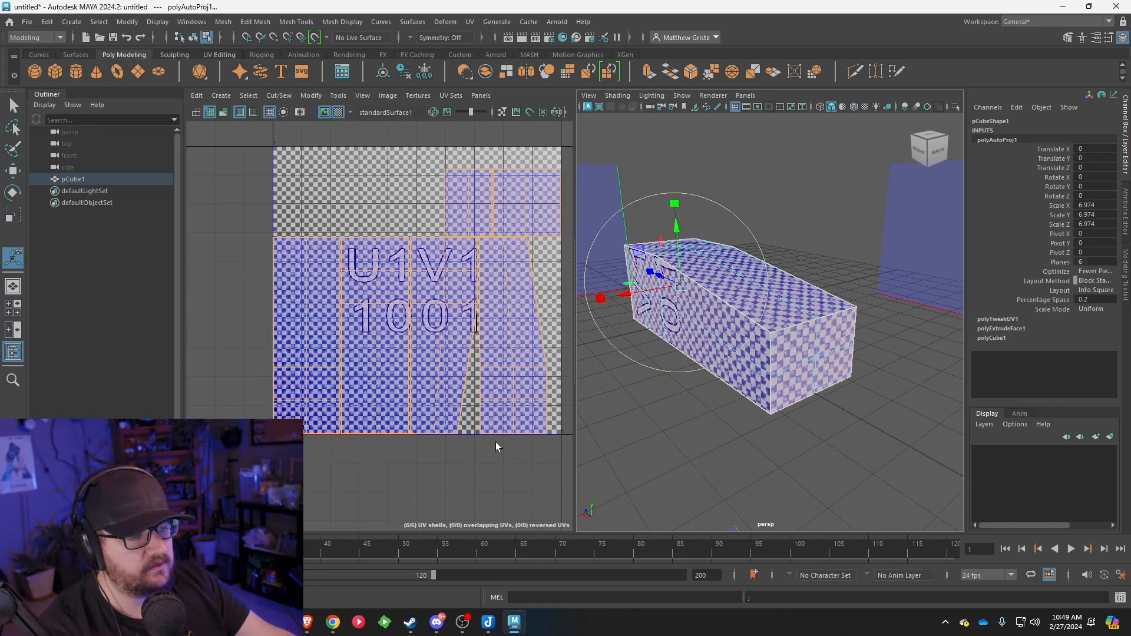
Inspect the automatic projection's checker pattern up close, with smooth mesh preview turned on and back off.
scroll(724, 294, "up", 8)
left_click_drag(643, 224, 790, 356, "alt")
scroll(816, 329, "down", 8)
scroll(742, 370, "up", 8)
key("3")
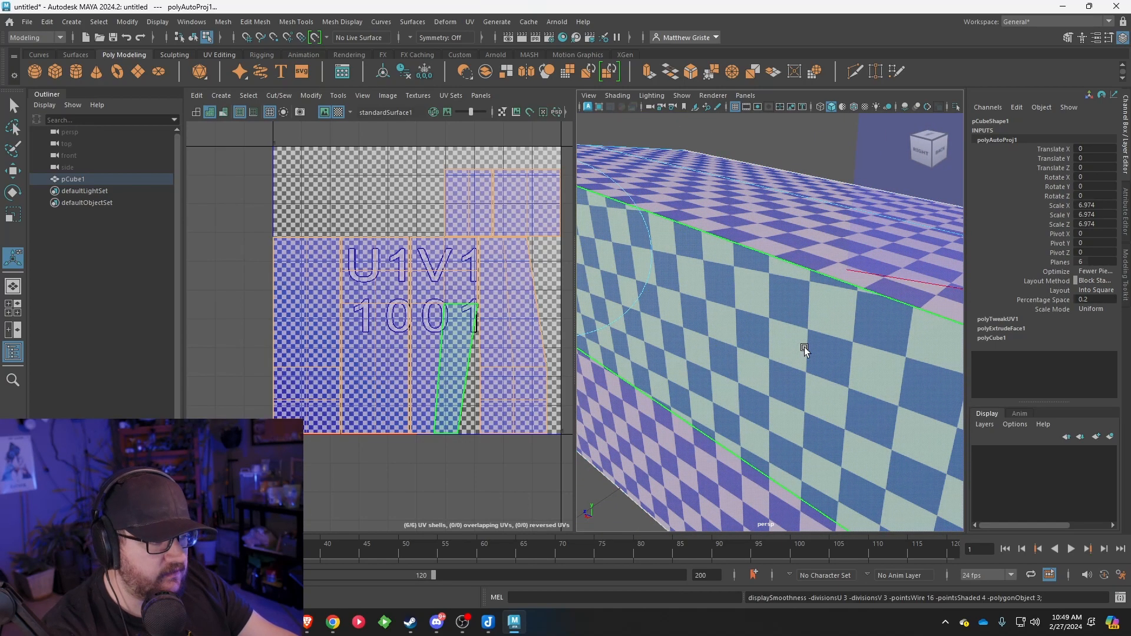
key("f")
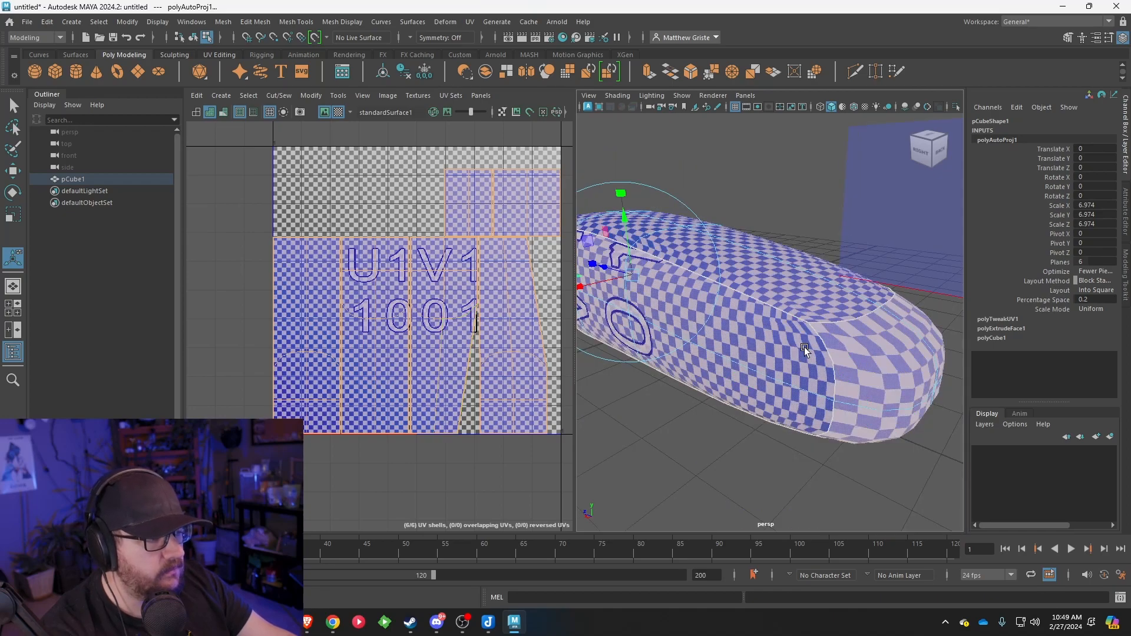
key("1")
left_click_drag(699, 302, 674, 230, "alt")
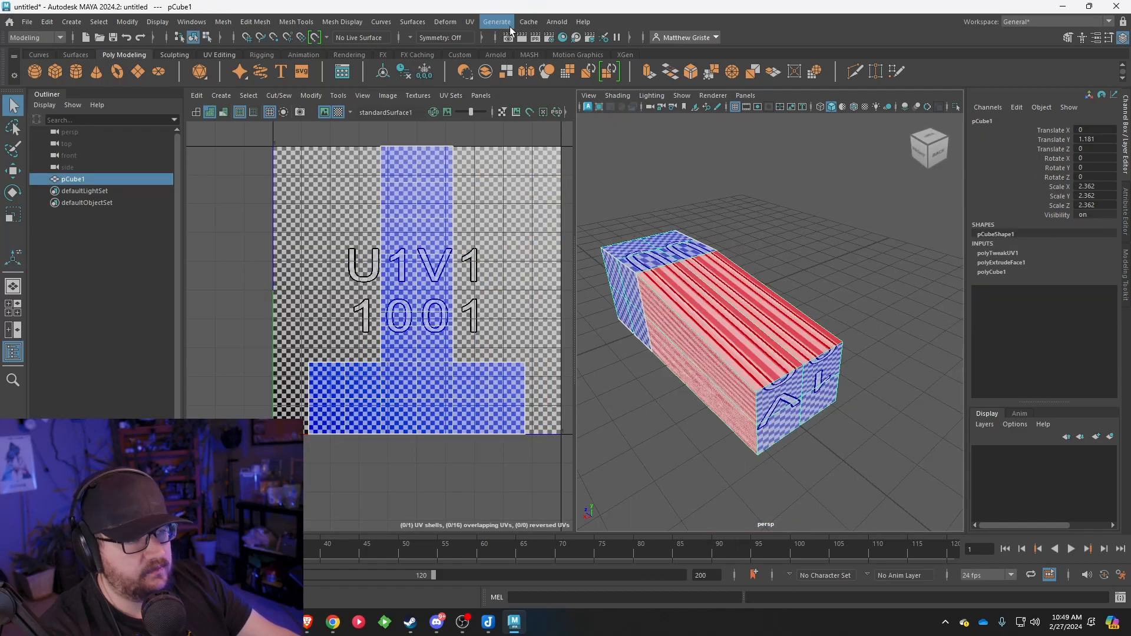
Line the view up squarely with the cube's back end and create a Camera-based UV projection.
left_click(470, 21)
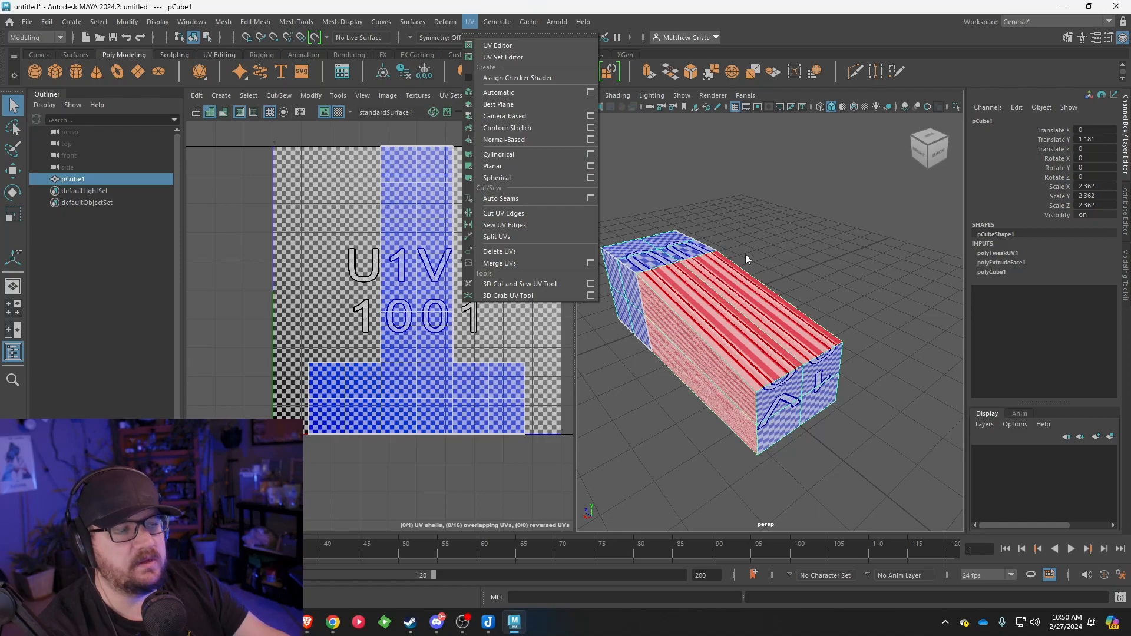
left_click(781, 255)
scroll(734, 259, "down", 5)
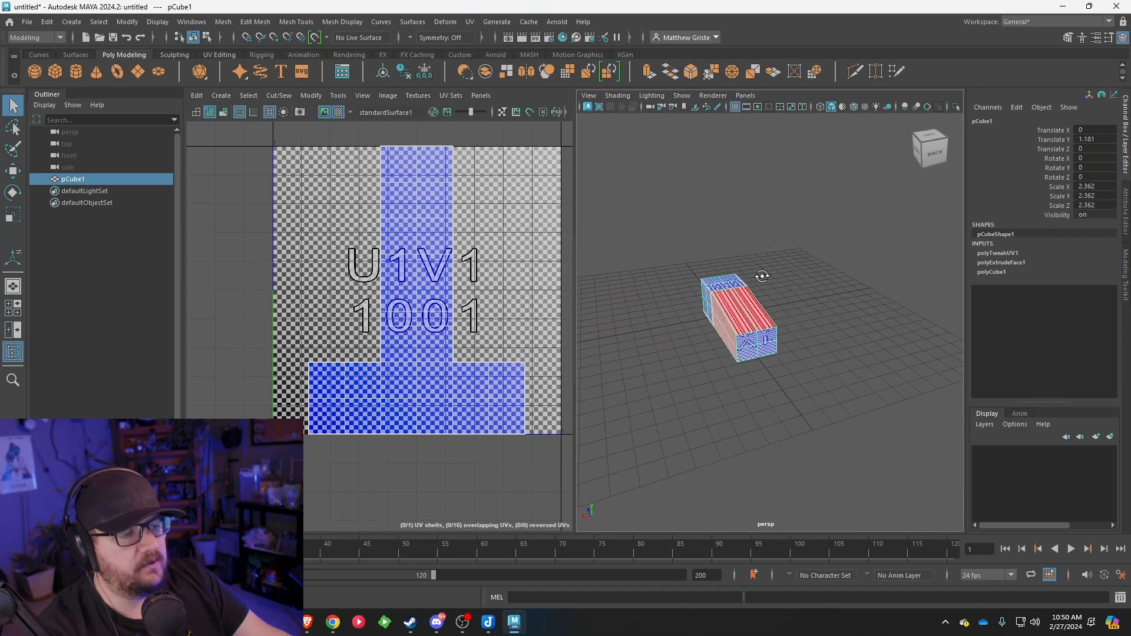
scroll(769, 365, "up", 3)
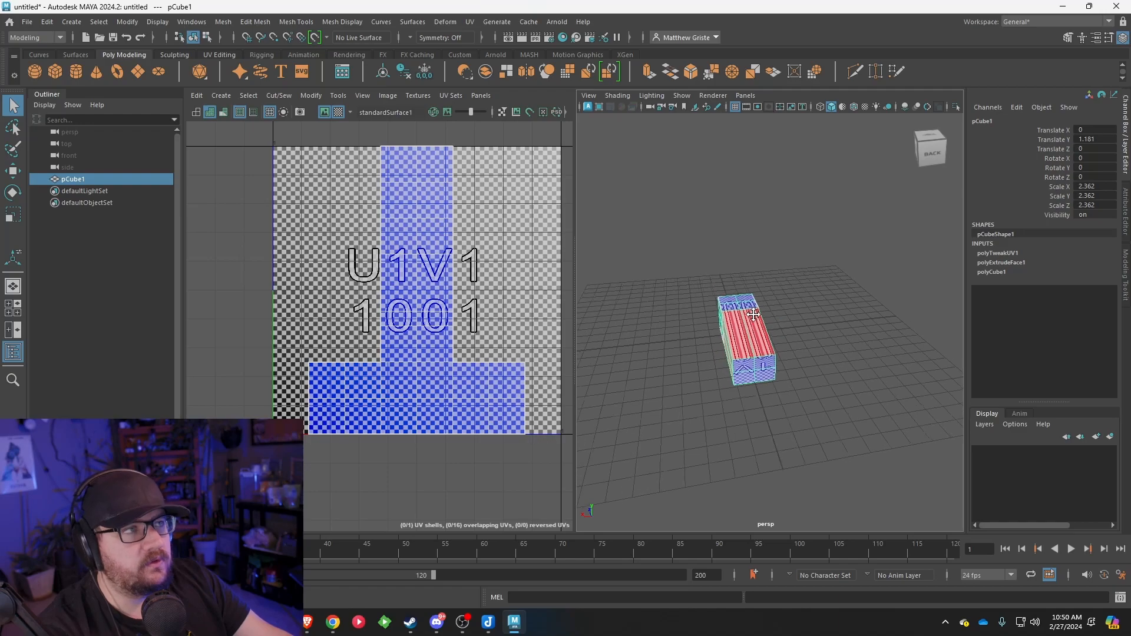
left_click_drag(769, 366, 797, 284, "alt")
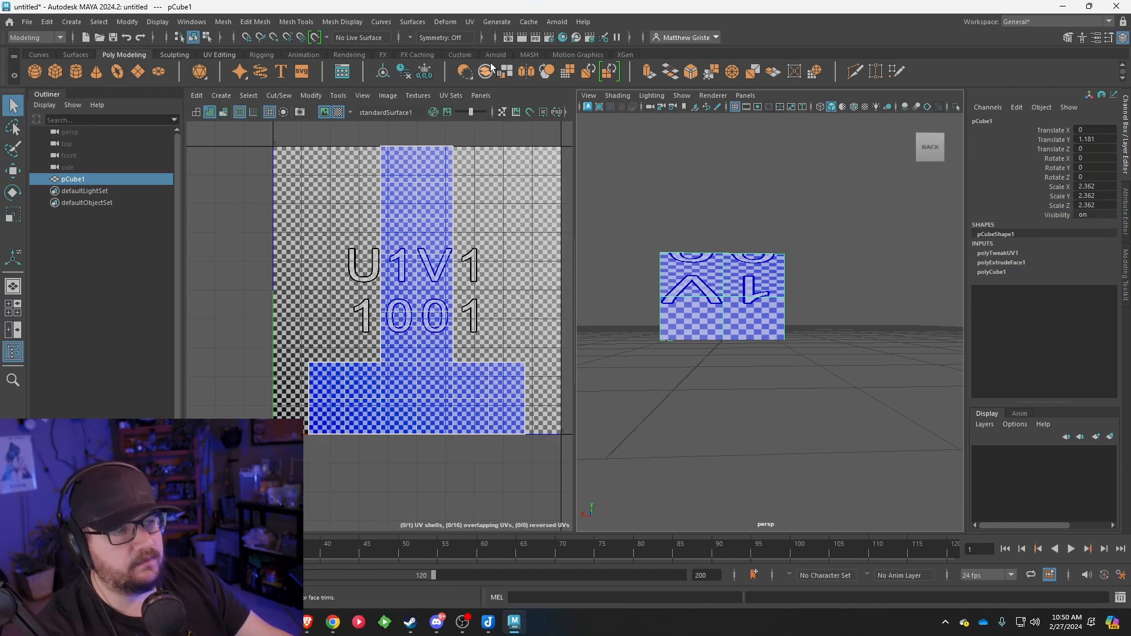
left_click(469, 22)
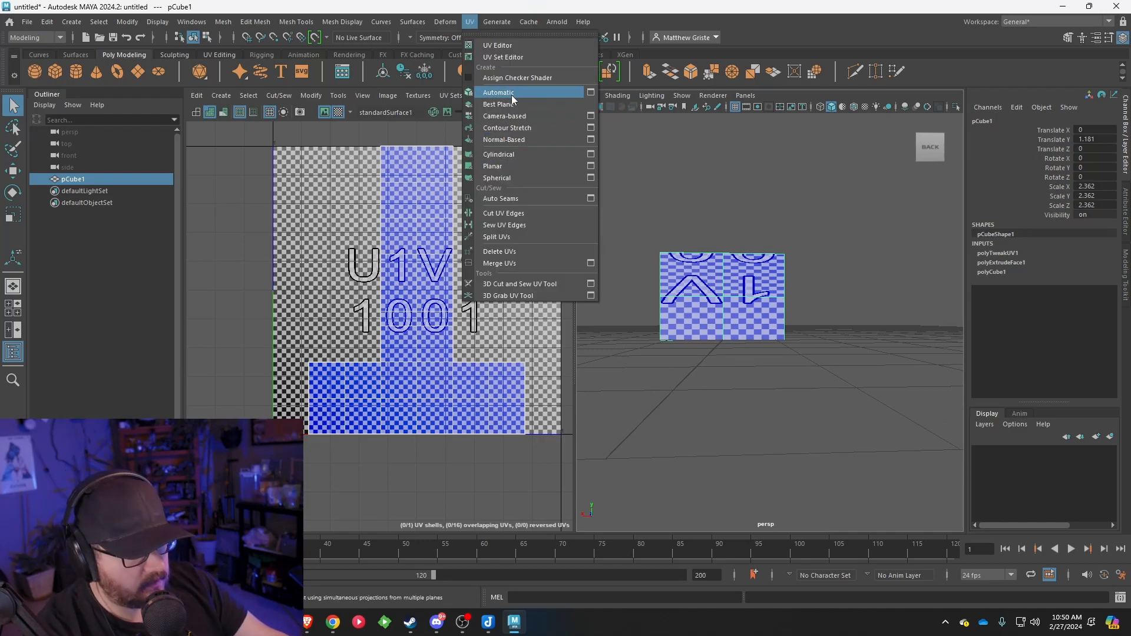
left_click(504, 116)
Select the long corner edges running along the box and cut the UVs along them.
left_click_drag(727, 328, 856, 365, "alt")
middle_click_drag(857, 365, 836, 349, "alt")
right_click_drag(782, 313, 790, 232)
left_click(677, 310)
left_click_drag(916, 342, 760, 282, "alt")
left_click(837, 243, "shift")
left_click(841, 243, "shift")
left_click_drag(836, 347, 830, 264, "alt")
left_click(734, 285, "shift")
left_click(701, 332, "shift")
left_click(764, 363, "shift")
left_click_drag(833, 292, 680, 384, "alt")
left_click_drag(768, 313, 868, 316, "alt")
scroll(867, 316, "down", 3)
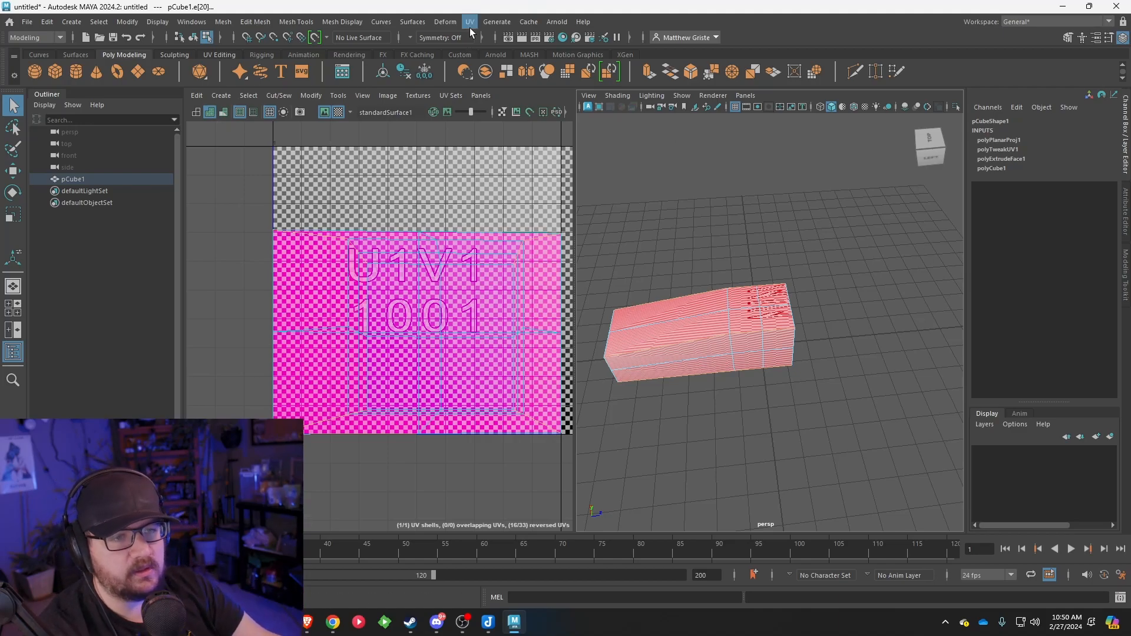
left_click(197, 95)
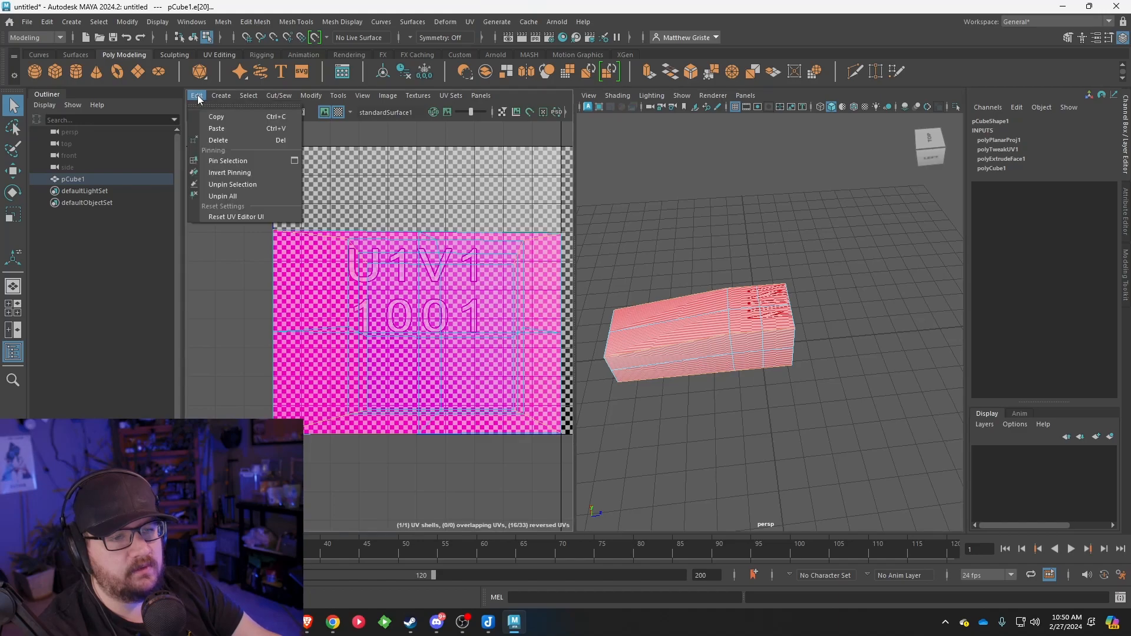
mouse_move(277, 94)
left_click(300, 159)
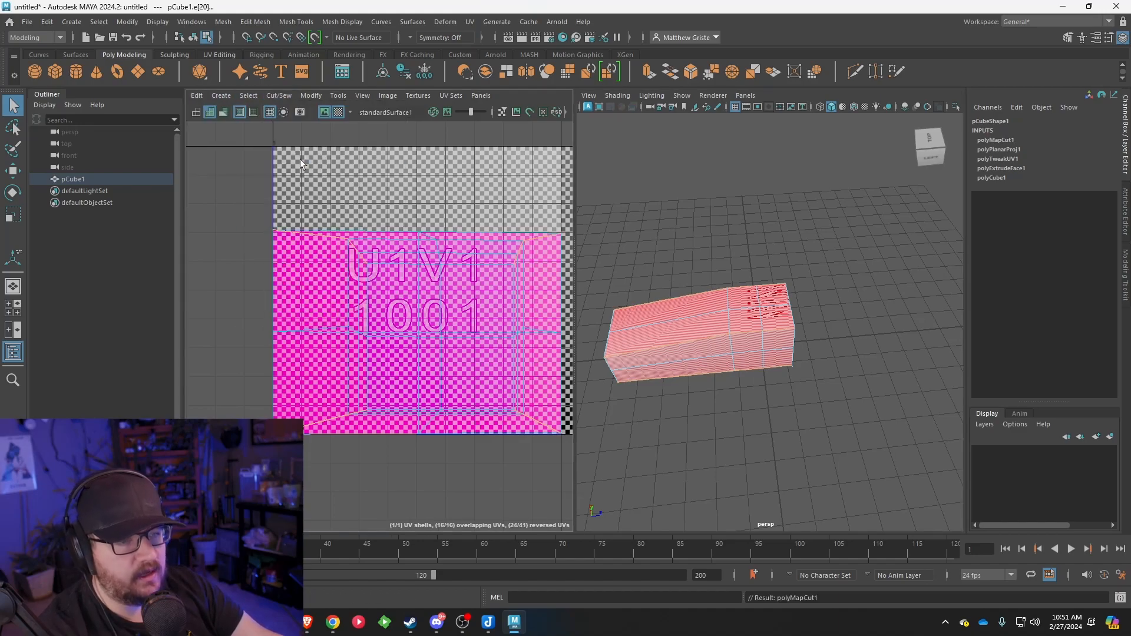
Select all of the projected shell's UVs and unfold them.
right_click_drag(362, 259, 428, 266)
scroll(428, 266, "down", 2)
left_click_drag(283, 201, 538, 419)
right_click_drag(428, 289, 492, 293)
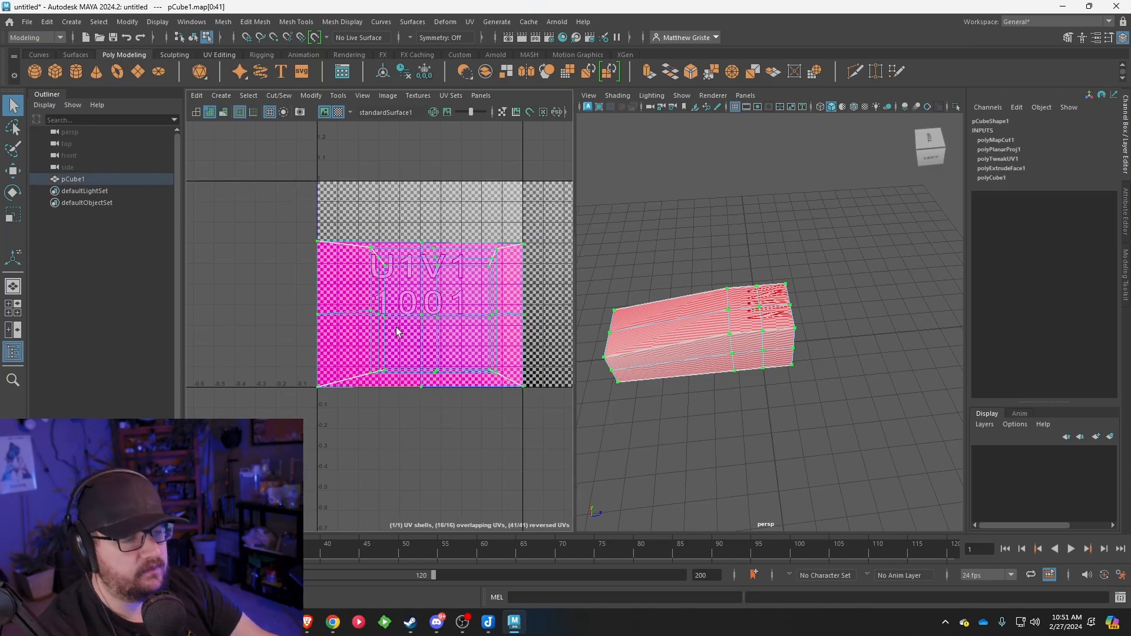
left_click(310, 95)
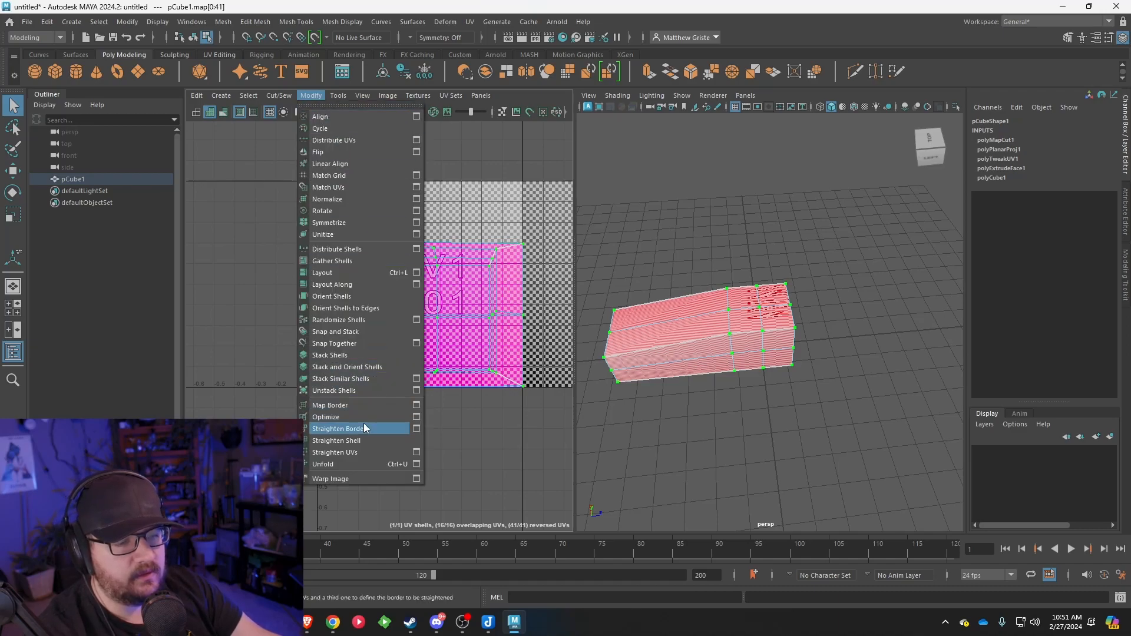
left_click(352, 464)
Inspect the unfolded shell and its checker pattern on the box, and undo the unfold.
scroll(429, 370, "down", 1)
middle_click_drag(431, 366, 347, 346, "alt")
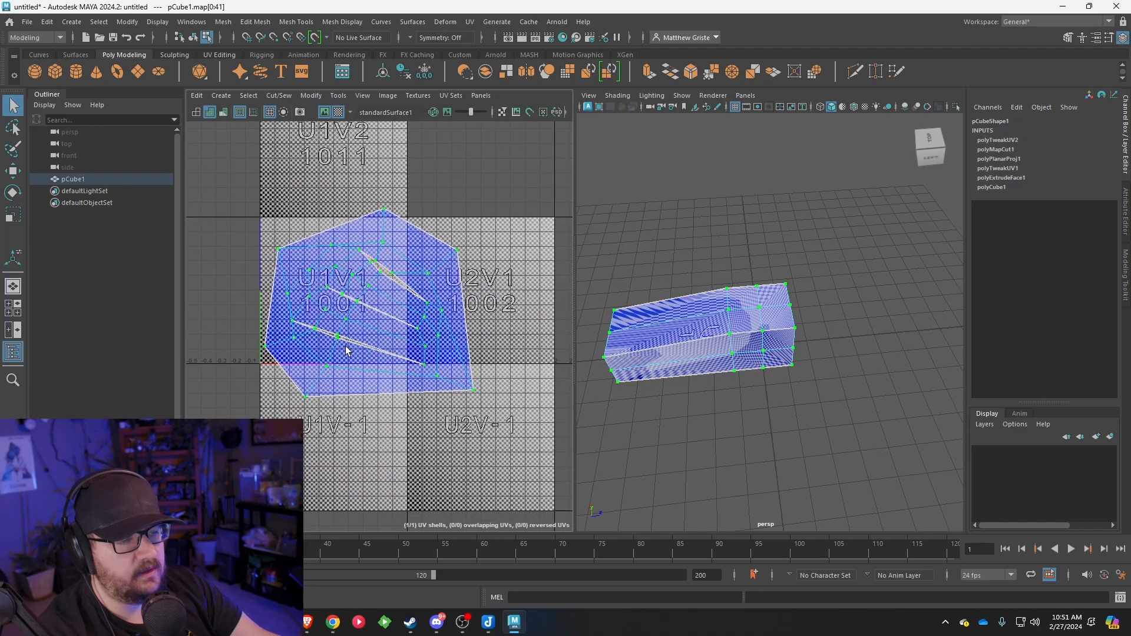
scroll(361, 335, "up", 2)
scroll(404, 350, "down", 4)
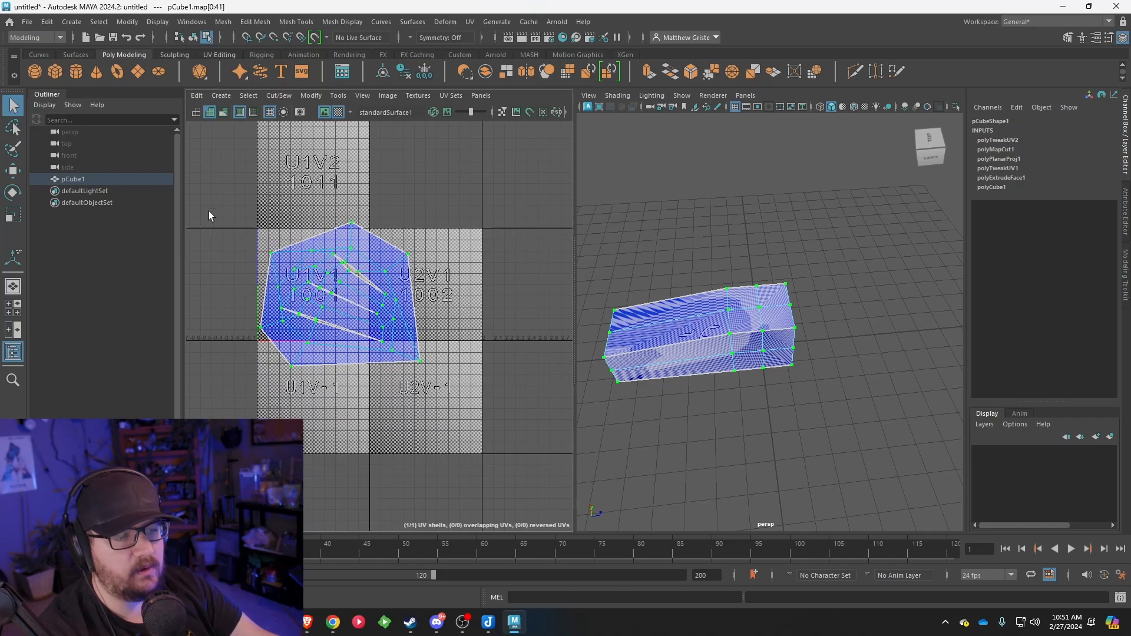
left_click_drag(805, 316, 744, 345, "alt")
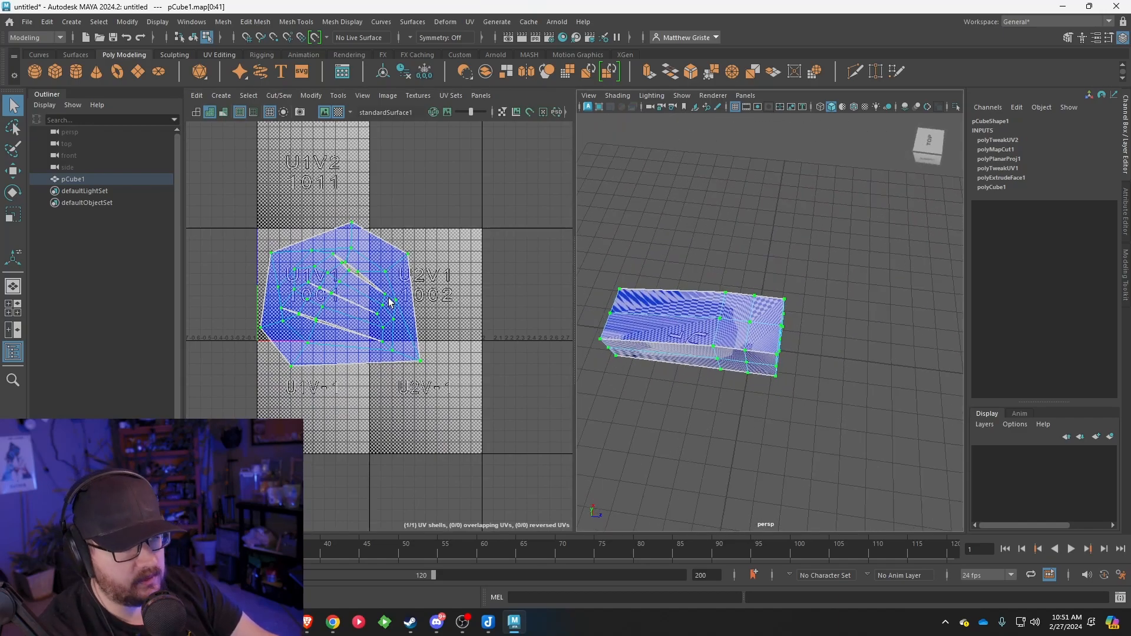
key("ctrl+z")
Select the border edges on three sides of the box's front end face and cut the UVs there.
right_click_drag(662, 298, 848, 327, "alt")
left_click_drag(848, 327, 729, 247, "alt")
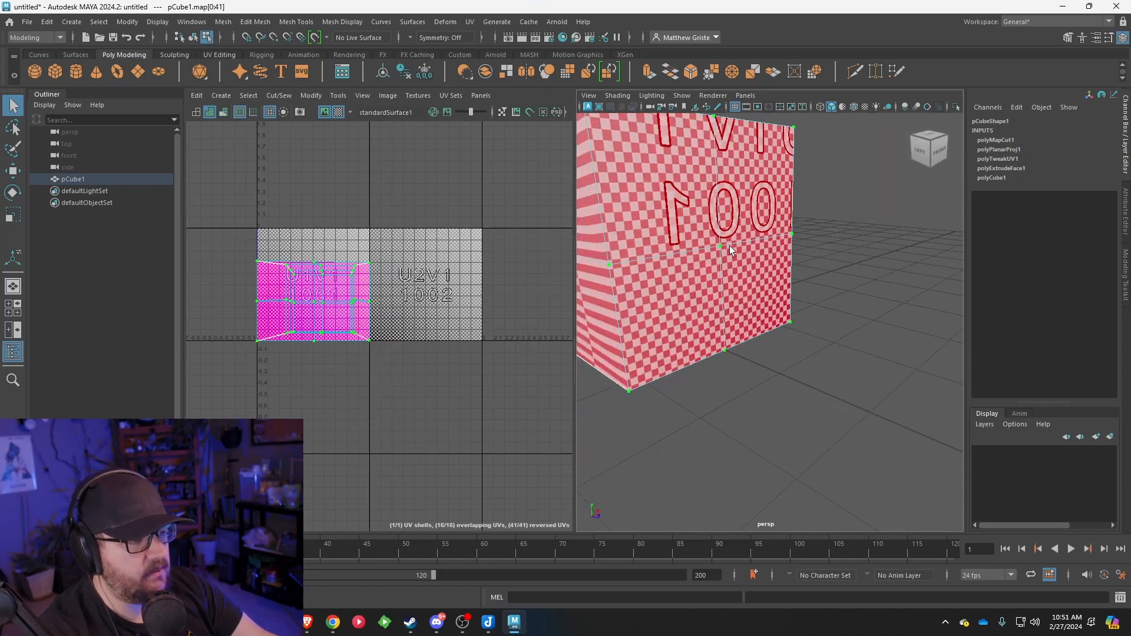
middle_click_drag(729, 245, 788, 290, "alt")
scroll(788, 290, "down", 5)
right_click_drag(716, 312, 714, 277)
left_click(714, 312)
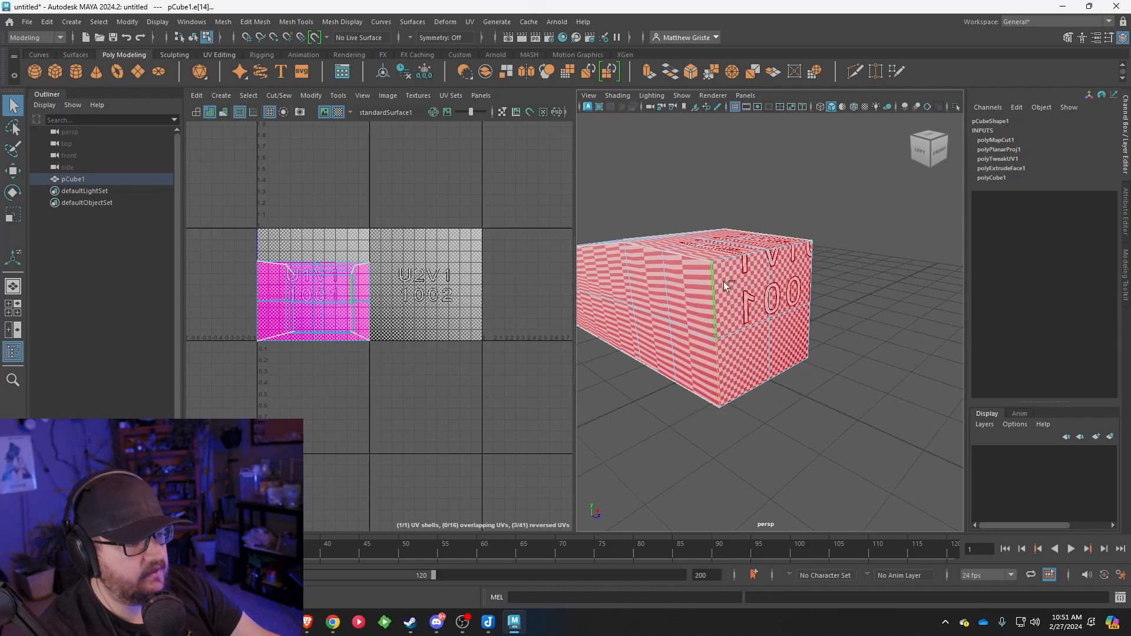
left_click(803, 325, "shift")
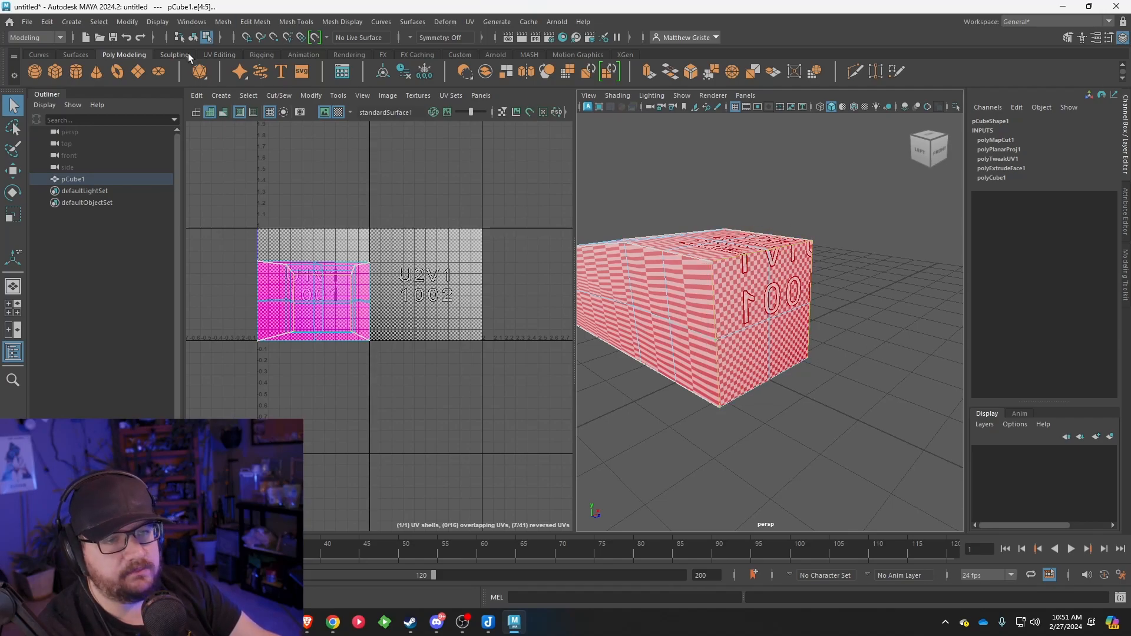
left_click(278, 96)
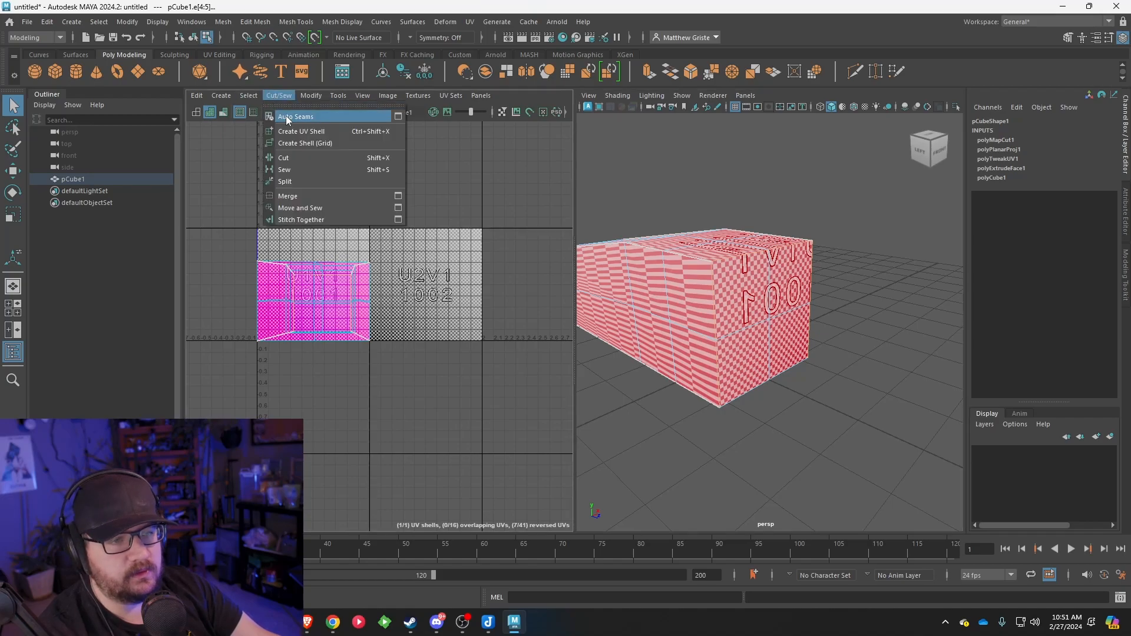
left_click(297, 158)
Select every UV of the newly cut shell and unfold it.
right_click_drag(328, 278, 386, 273)
left_click_drag(411, 362, 241, 259)
left_click(310, 96)
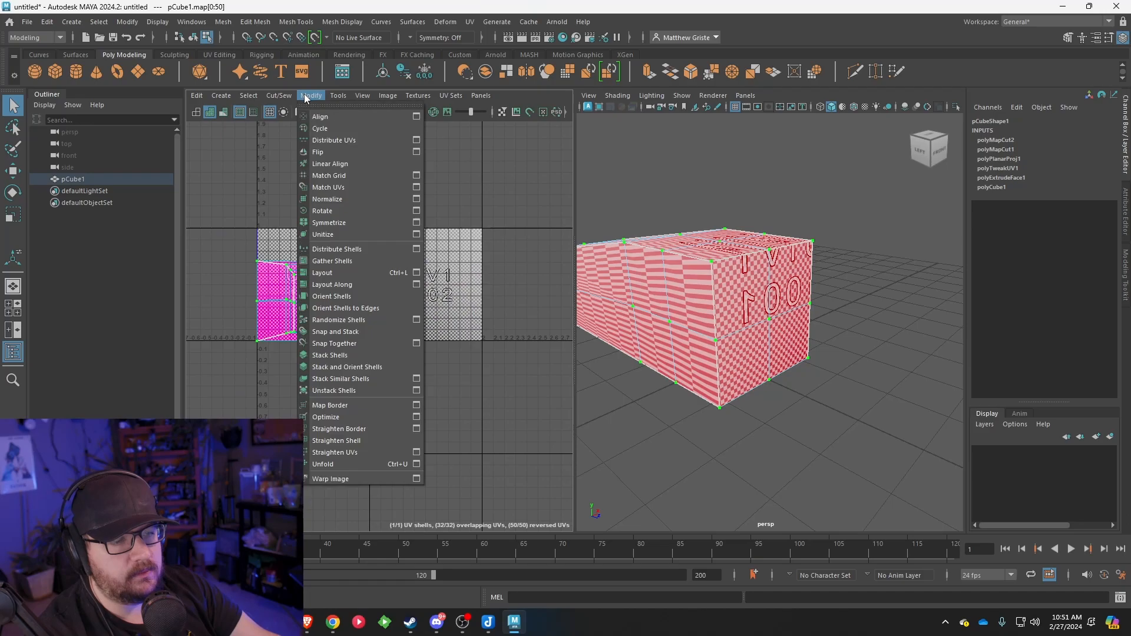
left_click(330, 458)
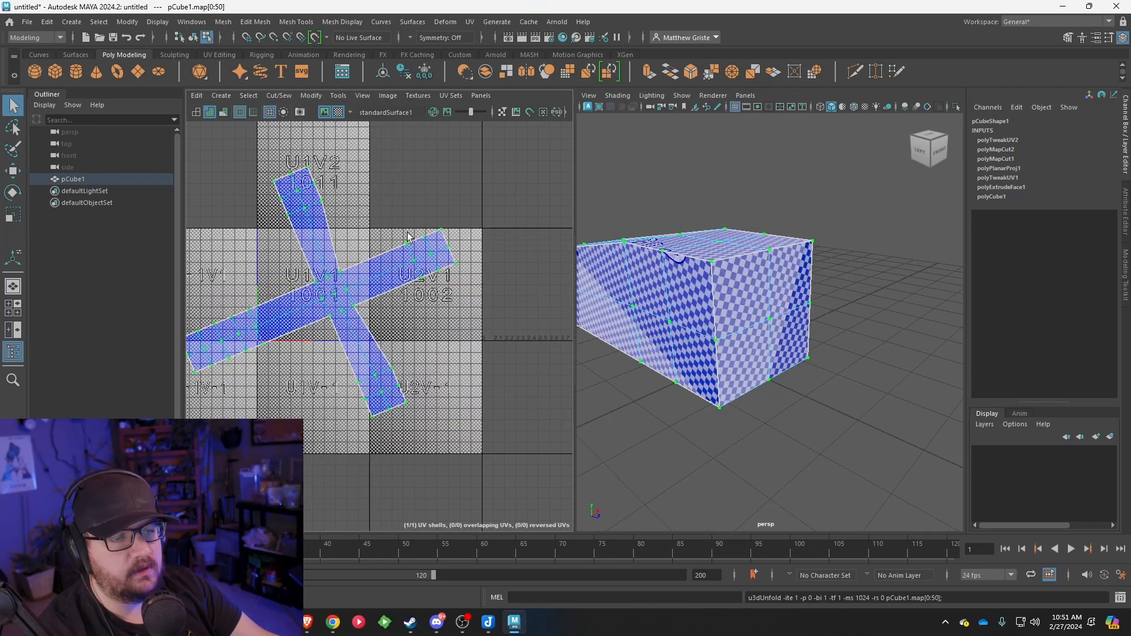
Scale down the unfolded cross-shaped shell, rotate it upright, and move it inside the U1V1 tile.
scroll(408, 235, "down", 2)
middle_click_drag(407, 236, 421, 239, "alt")
scroll(411, 261, "up", 2)
key("e")
key("r")
left_click_drag(333, 288, 269, 293)
key("e")
left_click_drag(420, 236, 324, 199)
key("w")
left_click_drag(328, 291, 324, 286)
key("e")
key("r")
key("w")
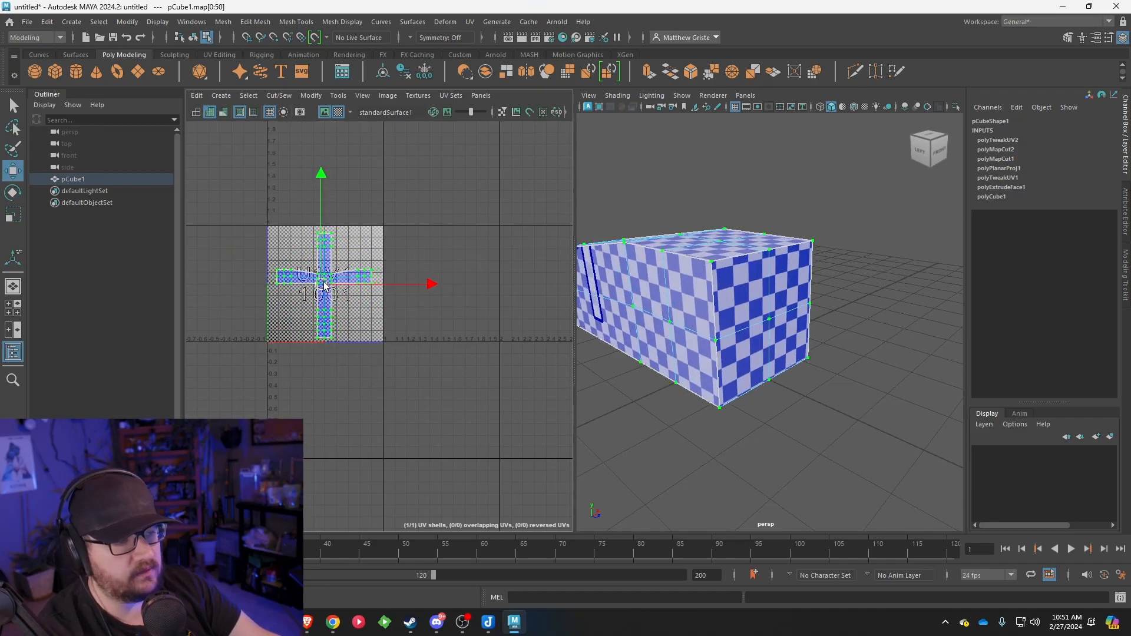
Deselect the UVs, inspect the checker pattern across the box and the cross-shaped layout, and return to object mode.
left_click(941, 329)
scroll(824, 328, "down", 5)
left_click_drag(736, 306, 833, 348, "alt")
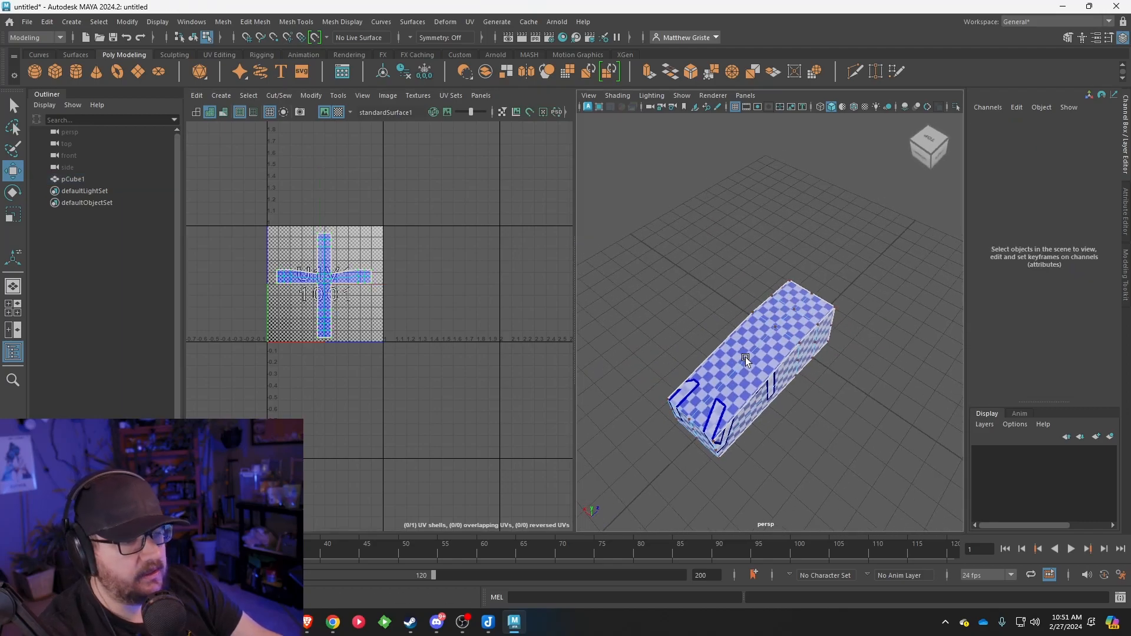
scroll(742, 359, "up", 4)
left_click_drag(682, 306, 824, 287, "alt")
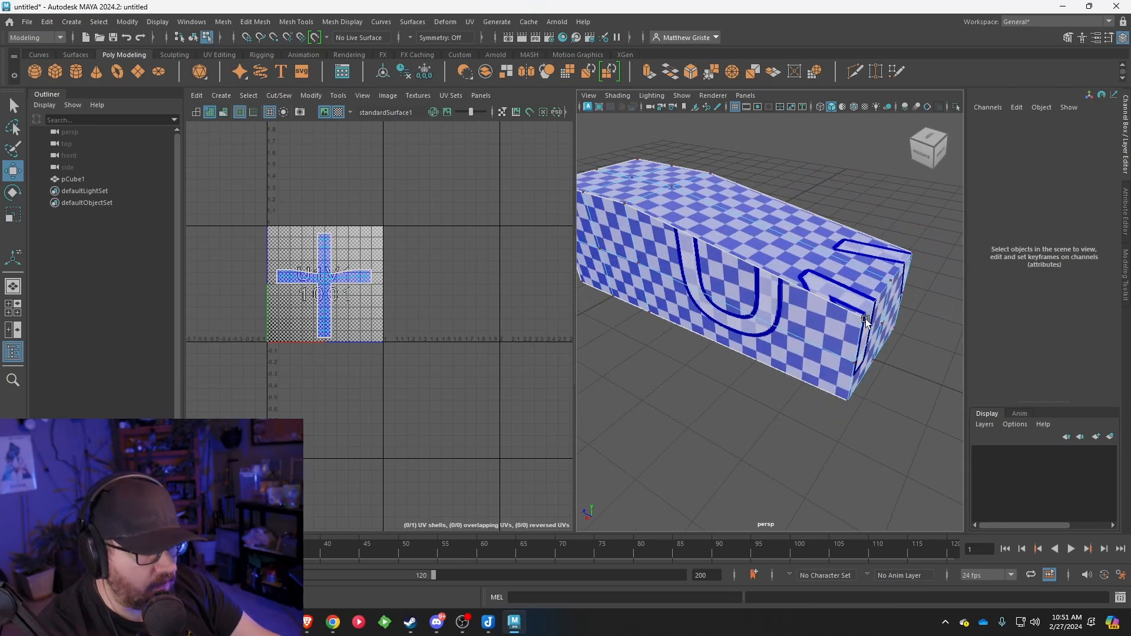
scroll(306, 321, "up", 4)
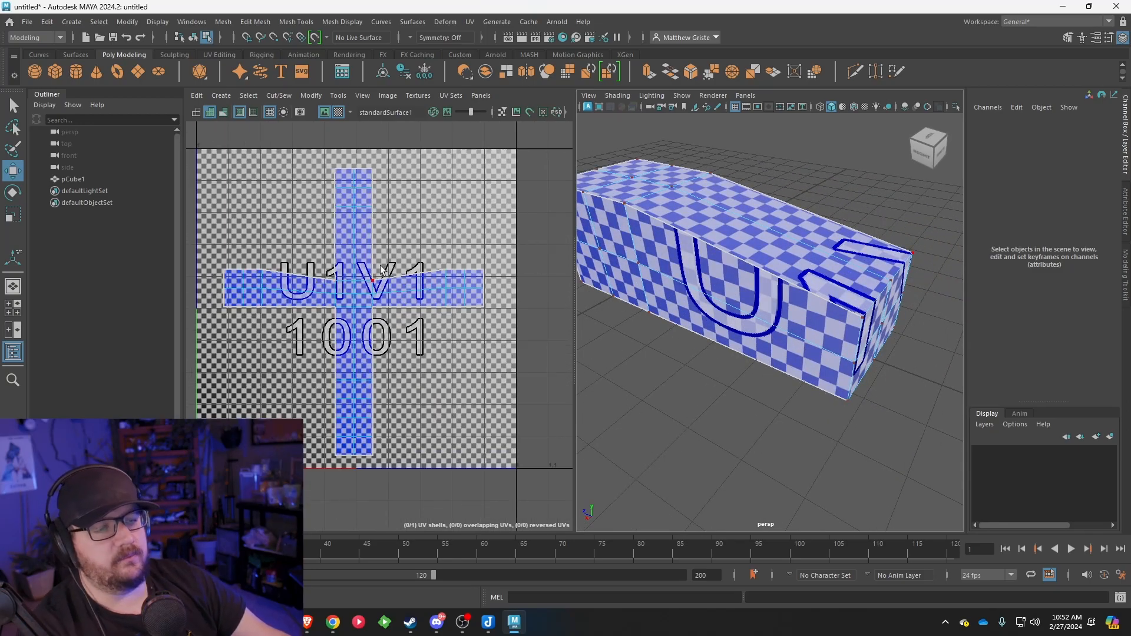
left_click_drag(666, 203, 693, 220, "alt")
right_click_drag(699, 232, 758, 217)
left_click_drag(738, 220, 711, 209, "alt")
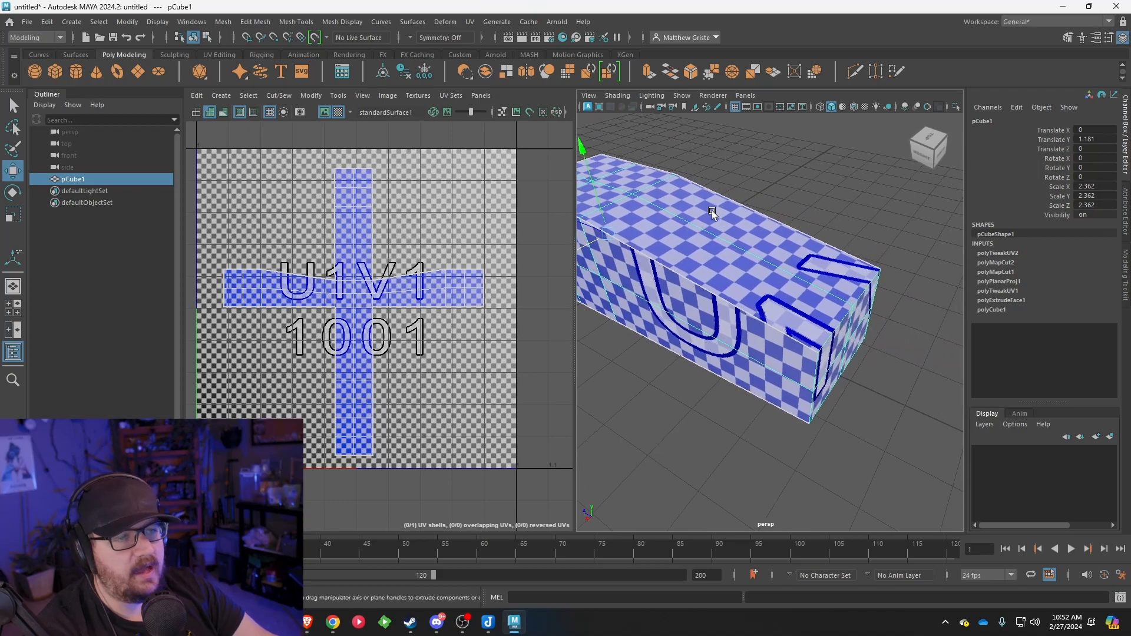
Insert seven edge loops across the box's length, width and height, including supporting loops near its edges.
left_click(288, 23)
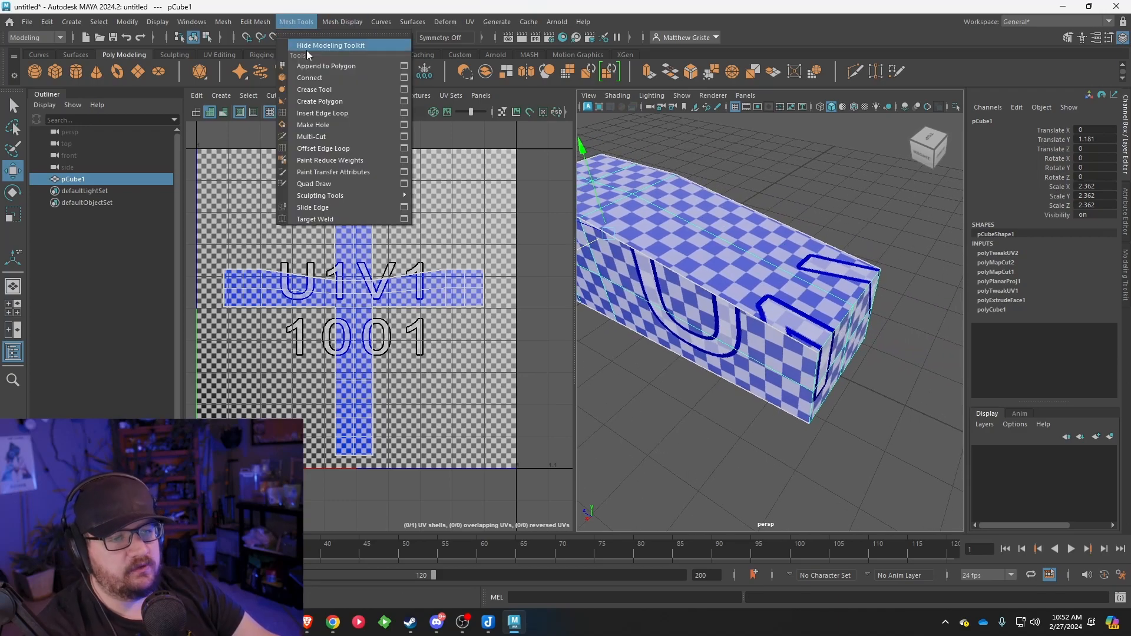
left_click(327, 118)
mouse_move(742, 229)
left_mouse_down("alt")
mouse_move(718, 249)
mouse_move(668, 260)
left_mouse_up("alt")
left_click_drag(766, 281, 782, 290)
left_click_drag(782, 290, 669, 318, "alt")
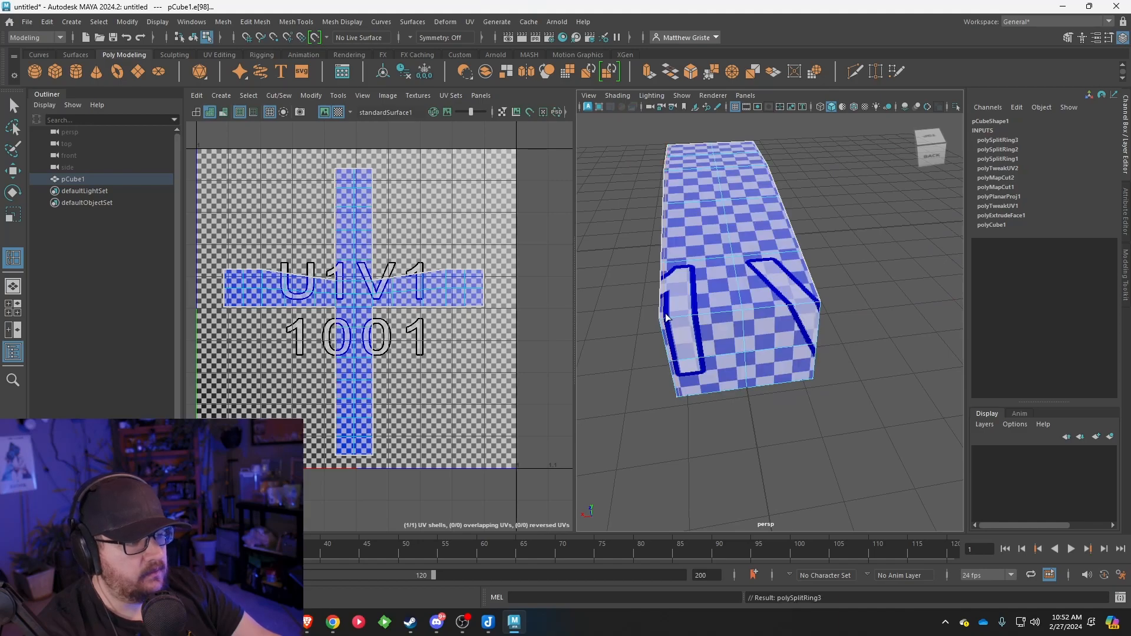
left_click_drag(801, 309, 787, 330)
left_click_drag(787, 329, 802, 299, "alt")
left_click_drag(809, 353, 779, 259)
left_click(811, 370)
key("q")
Turn on smooth mesh preview for the box and return to object mode.
key("3")
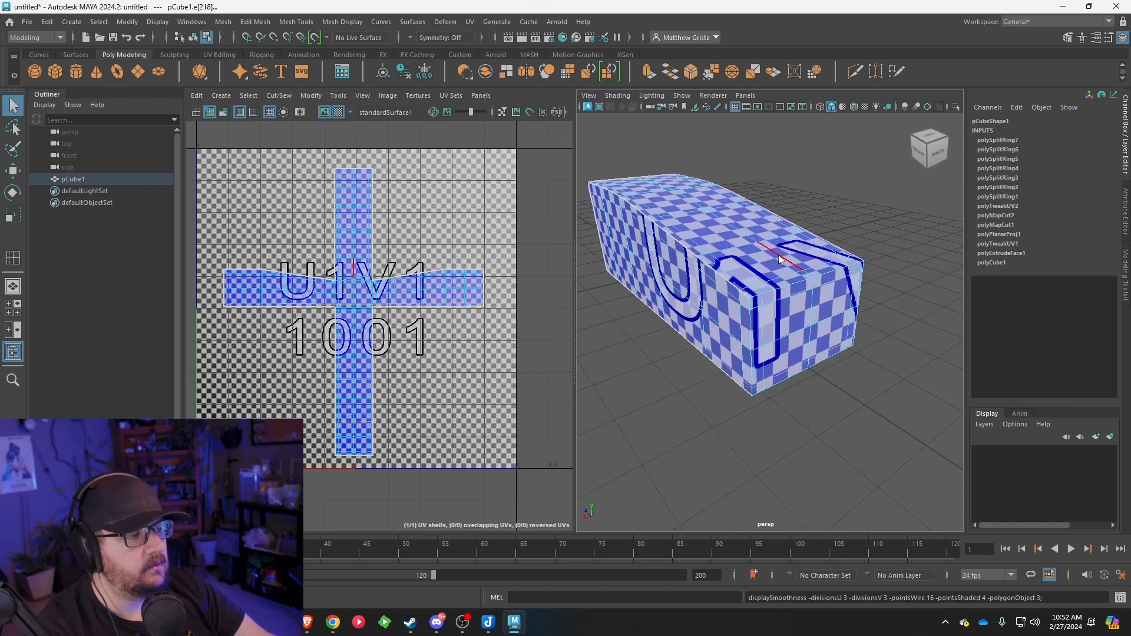
right_click_drag(778, 255, 871, 210)
left_click(872, 210)
scroll(822, 242, "down", 3)
left_click_drag(822, 242, 702, 260, "alt")
left_click(786, 235)
Examine the checker pattern up close along the smoothed box's seams, top, sides and end corner.
middle_click_drag(792, 236, 803, 280, "alt")
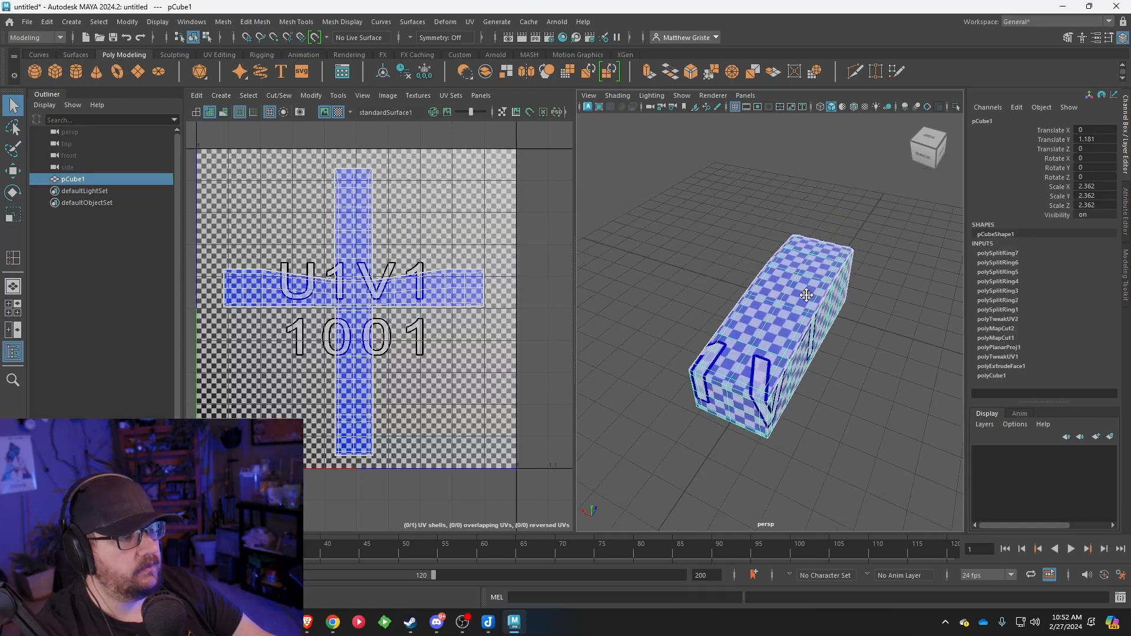
right_click_drag(803, 280, 866, 358, "alt")
left_click_drag(866, 358, 795, 337, "alt")
middle_click_drag(795, 337, 740, 324, "alt")
right_click_drag(740, 324, 719, 321, "alt")
left_click_drag(720, 321, 779, 361, "alt")
right_click_drag(778, 361, 789, 364, "alt")
middle_click_drag(789, 364, 783, 325, "alt")
left_click_drag(771, 355, 758, 351, "alt")
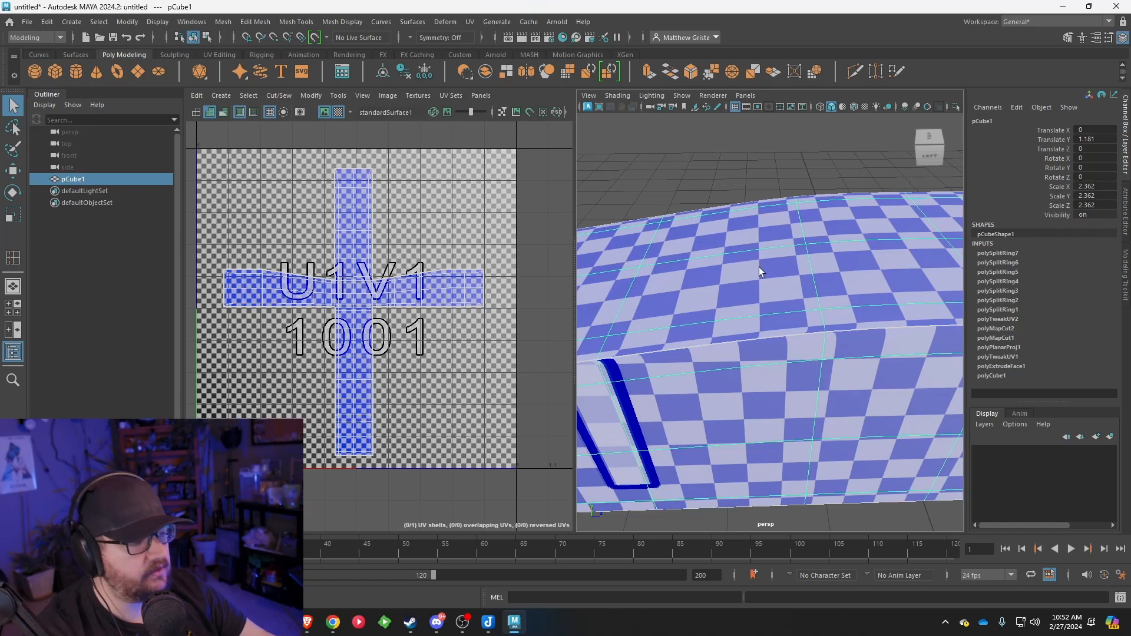
left_click_drag(755, 268, 810, 312, "alt")
middle_click_drag(810, 313, 673, 325, "alt")
scroll(674, 325, "down", 4)
left_click_drag(690, 387, 641, 331, "alt")
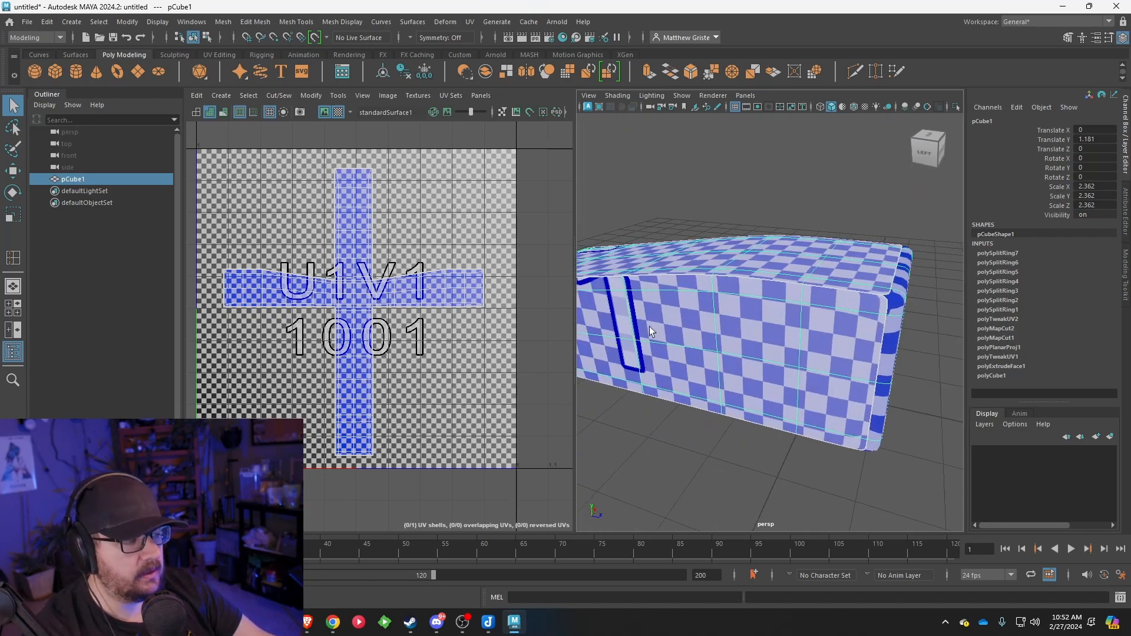
scroll(641, 336, "up", 5)
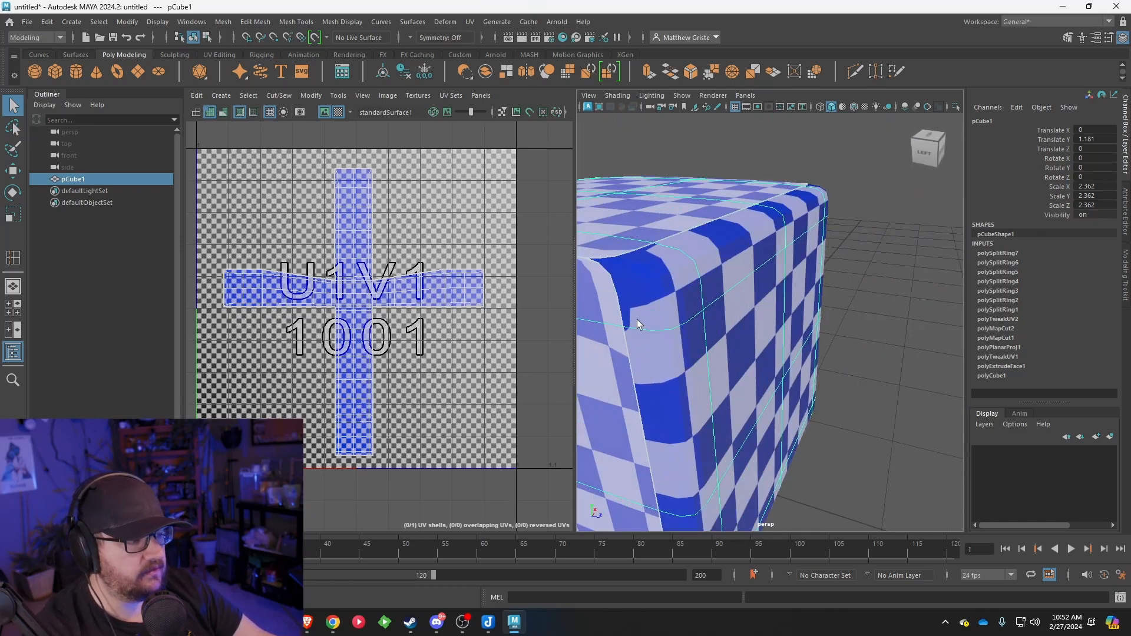
Turn off smooth preview and insert another edge loop close to the vertical edge of the box's end.
key("1")
key("y")
left_click(683, 286)
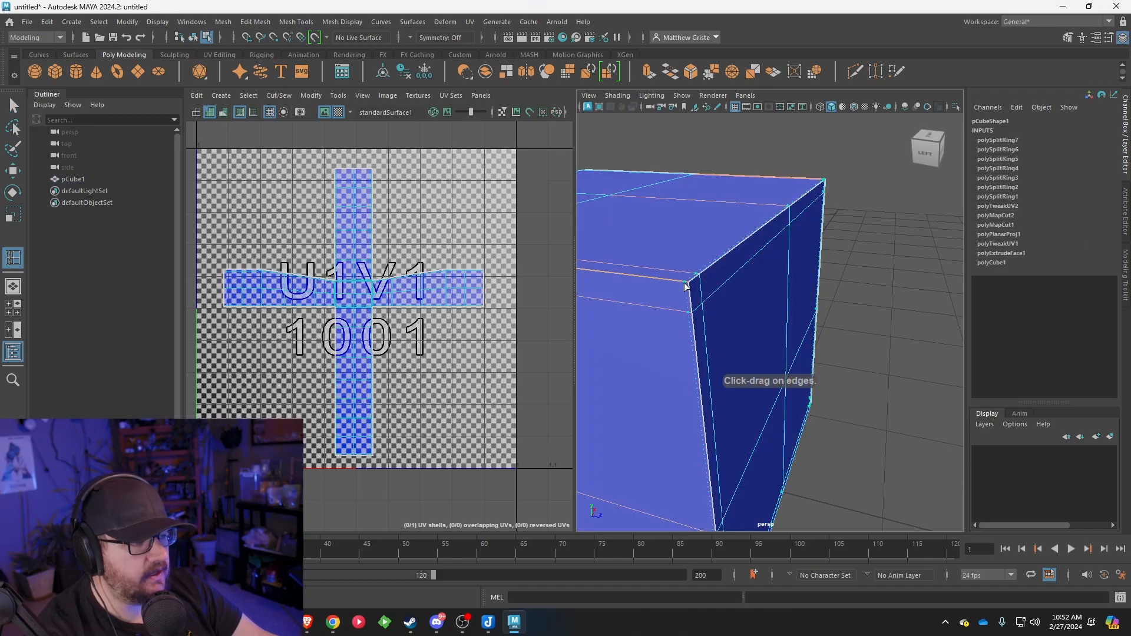
left_click_drag(687, 284, 673, 284)
key("q")
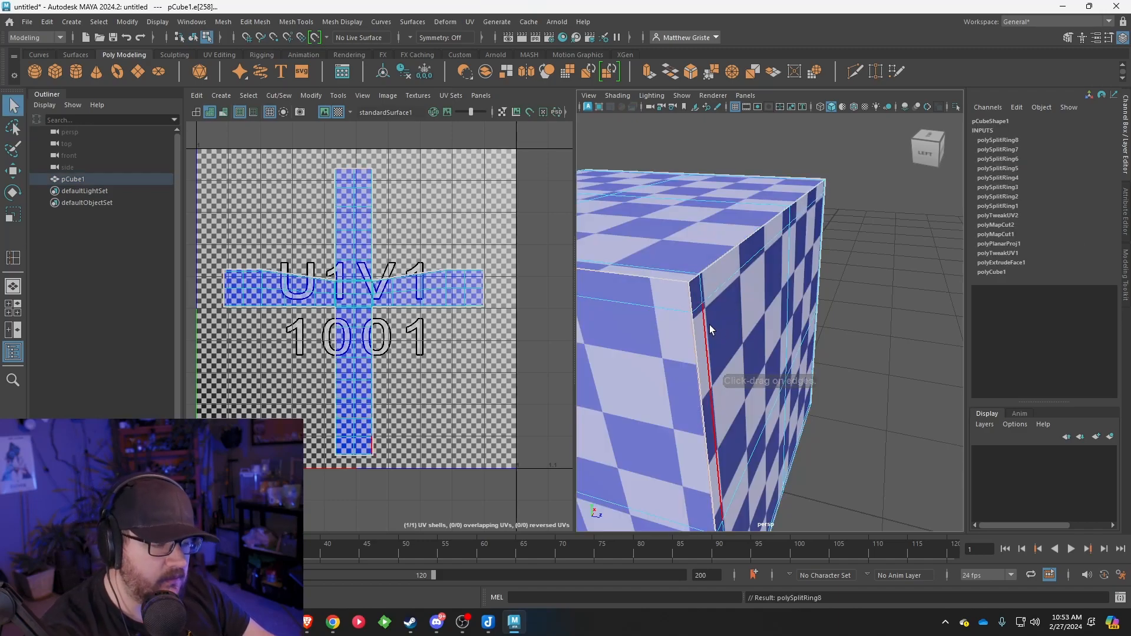
Turn smooth mesh preview back on and examine the edges near the shell's corner in the UV layout.
key("3")
scroll(697, 314, "down", 5)
left_click_drag(696, 307, 660, 283, "alt")
scroll(406, 282, "up", 8)
middle_click_drag(545, 294, 383, 285, "alt")
scroll(390, 267, "up", 3)
scroll(483, 268, "up", 3)
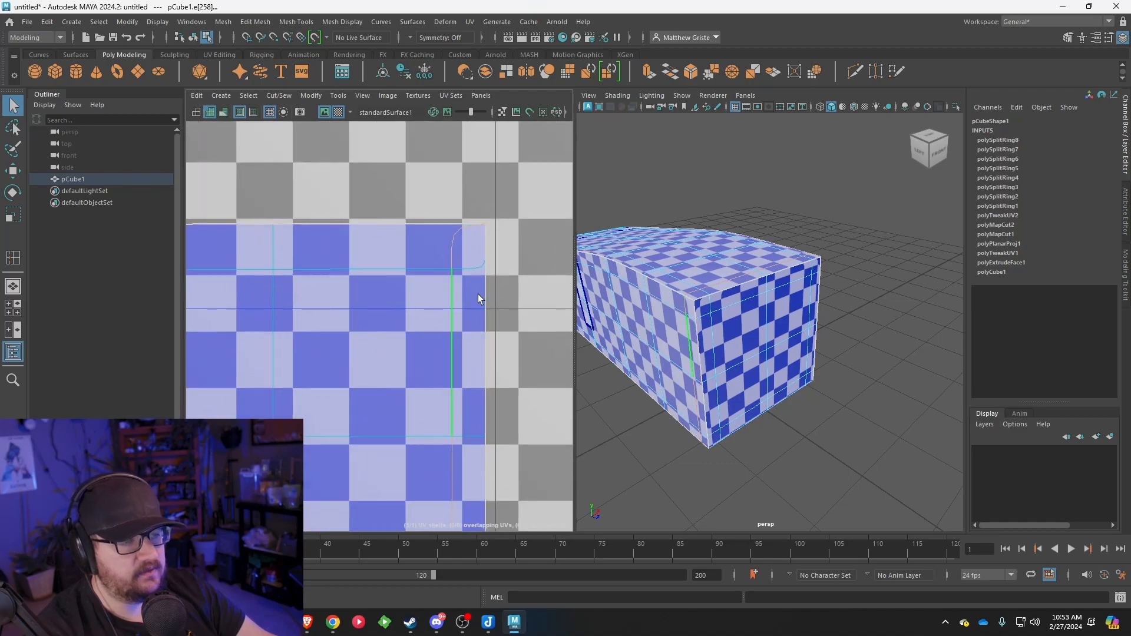
left_click_drag(691, 302, 766, 316, "alt")
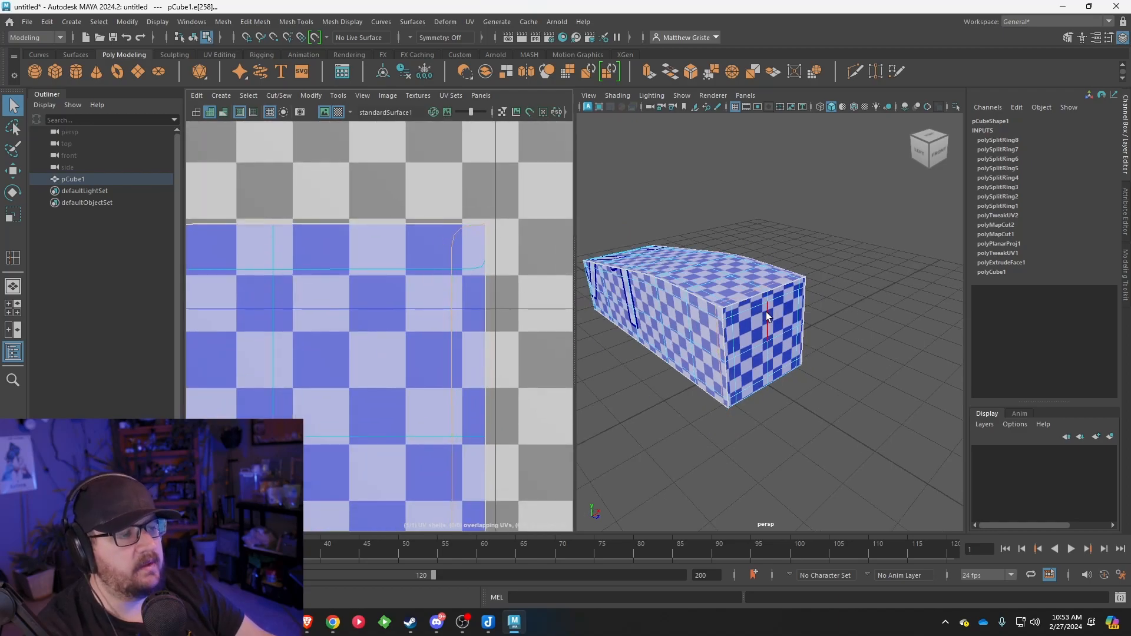
right_click_drag(725, 309, 651, 308, "alt")
left_click_drag(692, 309, 763, 312, "alt")
scroll(359, 244, "down", 8)
middle_click_drag(329, 274, 494, 271, "alt")
scroll(495, 271, "down", 5)
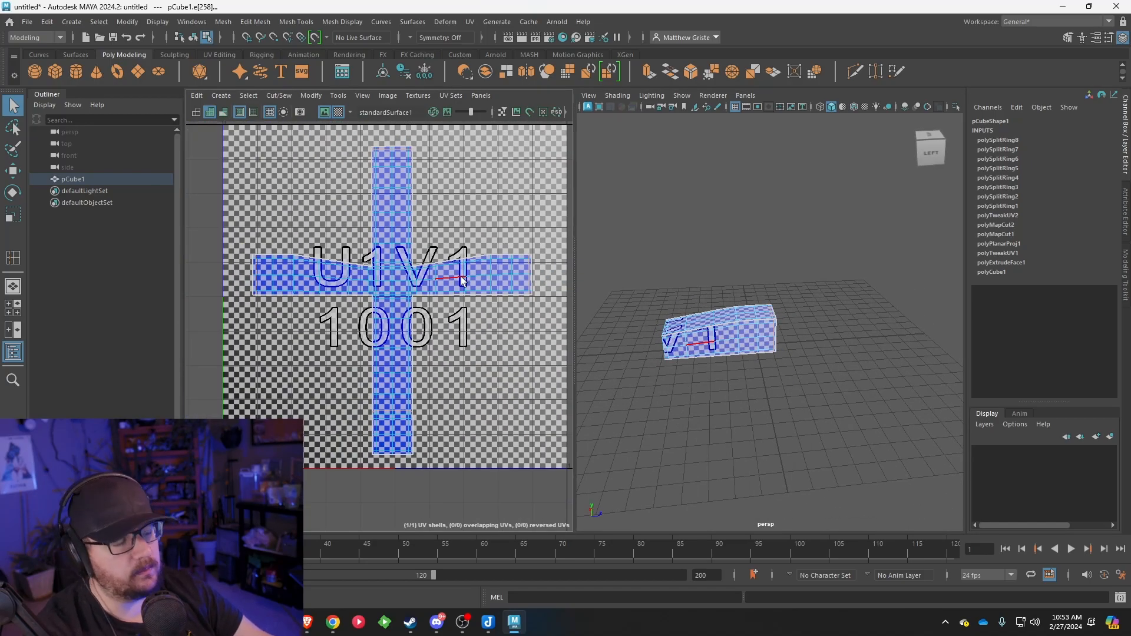
Return to object mode and inspect the checker pattern around the sides and top of the box.
left_click_drag(695, 330, 759, 321, "alt")
right_click_drag(748, 271, 809, 256)
left_click_drag(784, 265, 737, 274, "alt")
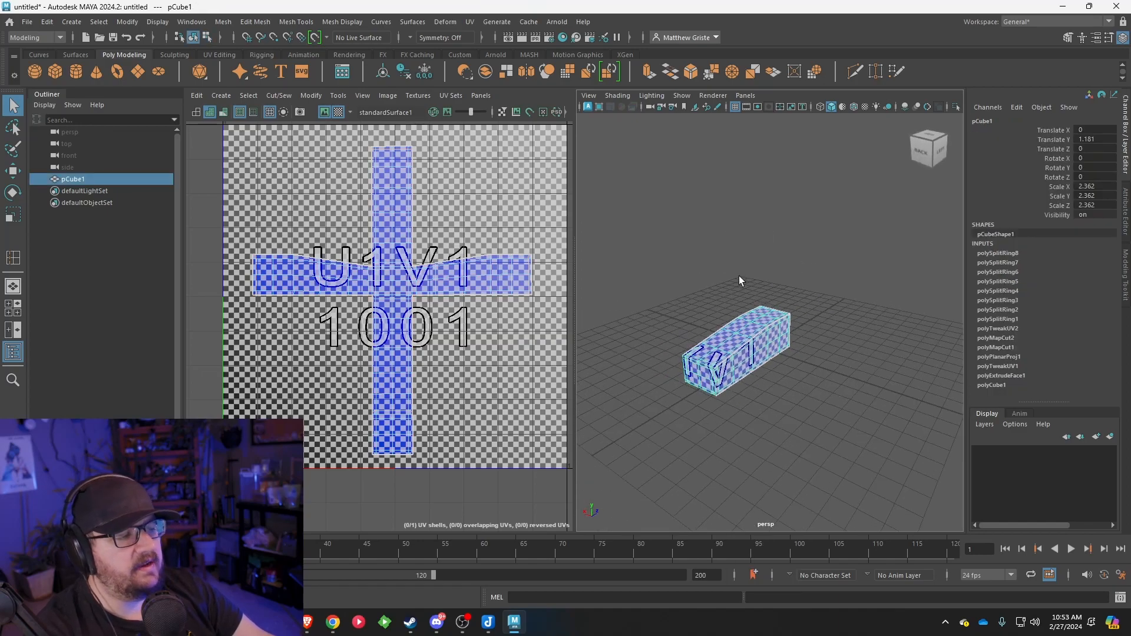
left_click(737, 276)
right_click_drag(650, 345, 706, 349, "alt")
left_click_drag(692, 357, 843, 359, "alt")
left_click(843, 358)
scroll(820, 321, "down", 3)
left_click_drag(819, 321, 700, 230, "alt")
scroll(779, 331, "up", 5)
scroll(821, 328, "down", 4)
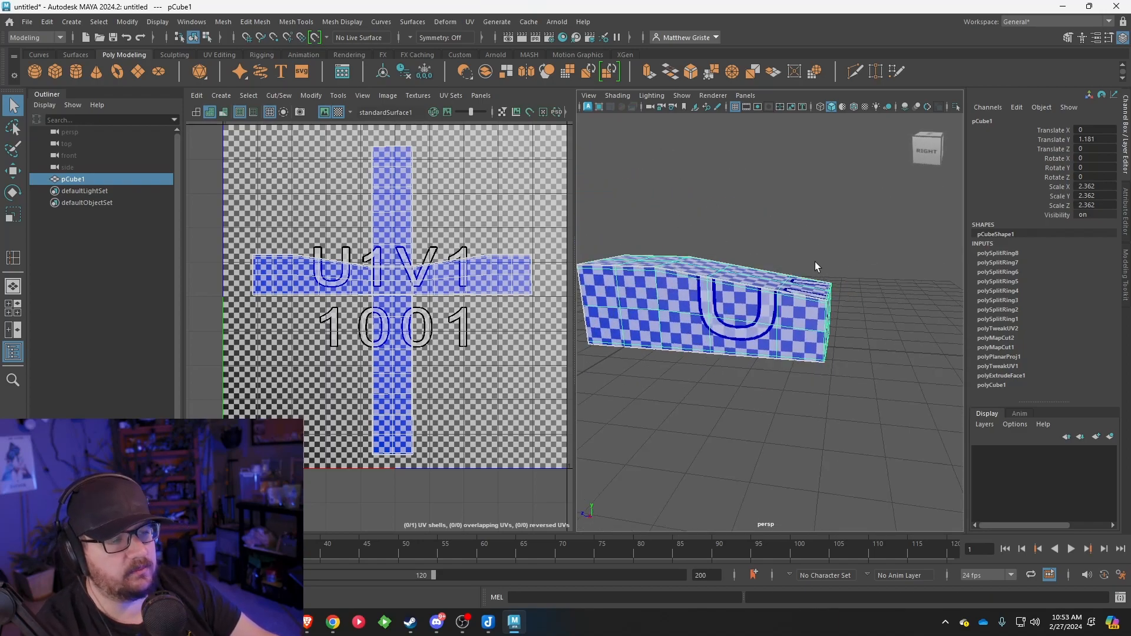
left_click_drag(820, 264, 754, 277, "alt")
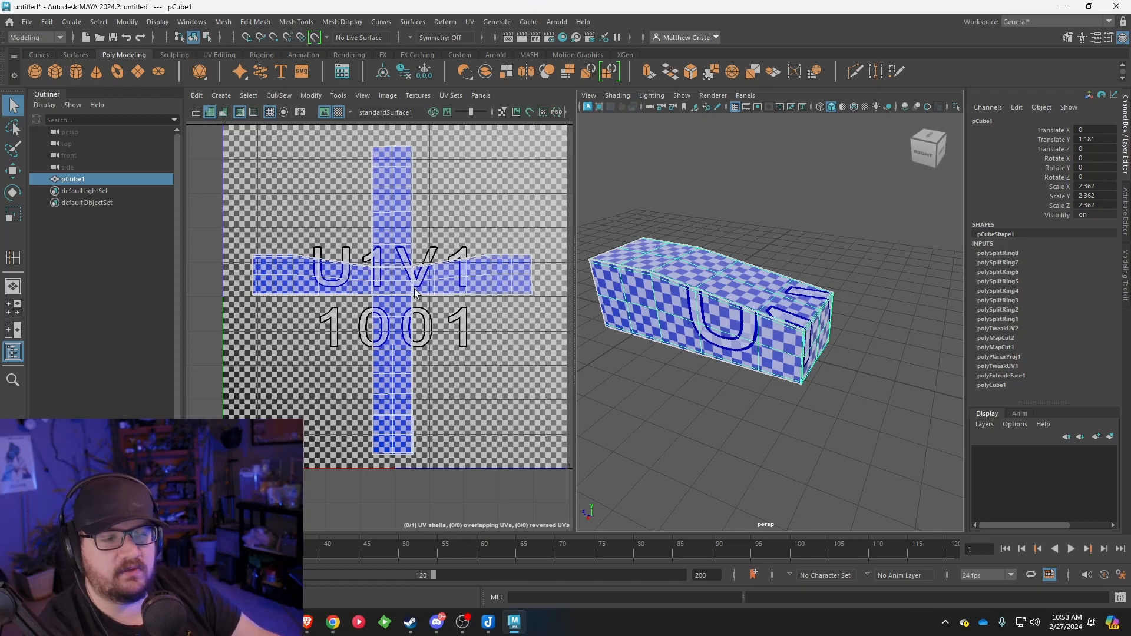
Examine the U1V1 markings and checker squares across the seams on the box's sides, ends and underside.
left_click_drag(569, 259, 668, 300, "alt")
left_click_drag(812, 298, 795, 274, "alt")
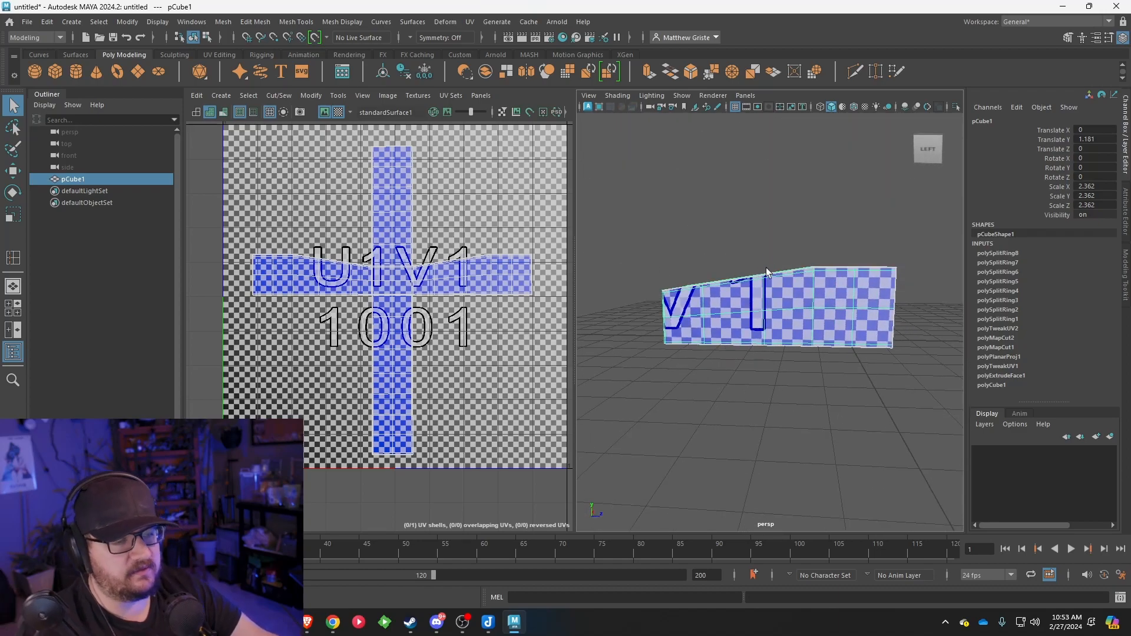
left_click_drag(753, 219, 789, 259, "alt")
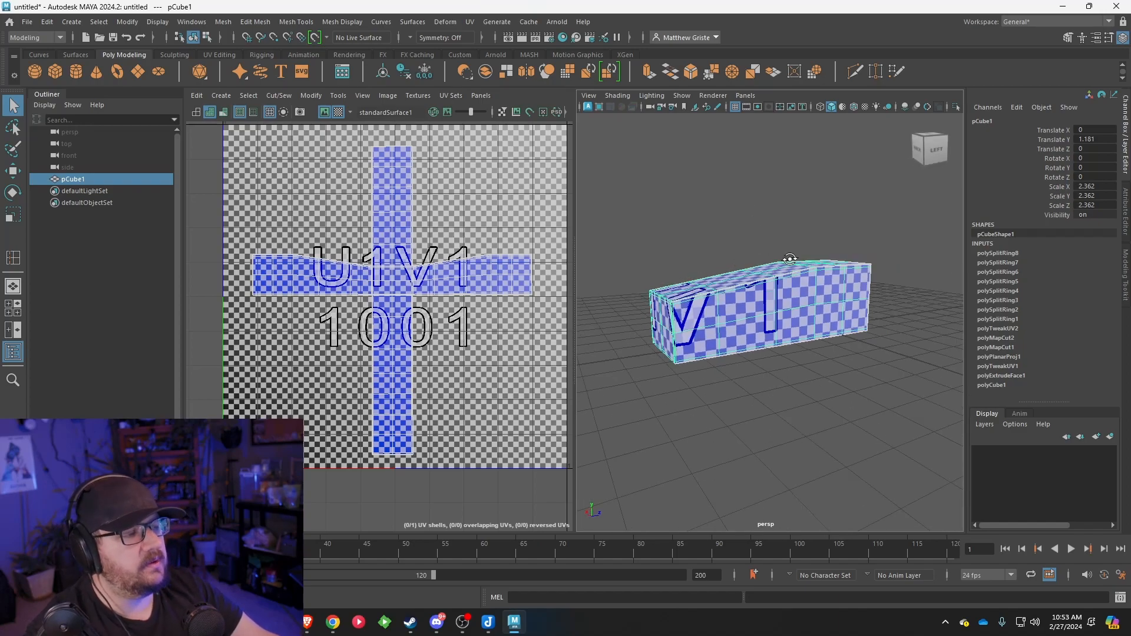
left_click_drag(714, 319, 794, 336, "alt")
mouse_move(701, 316)
left_mouse_down("alt")
mouse_move(618, 303)
mouse_move(742, 352)
mouse_move(712, 334)
left_mouse_up("alt")
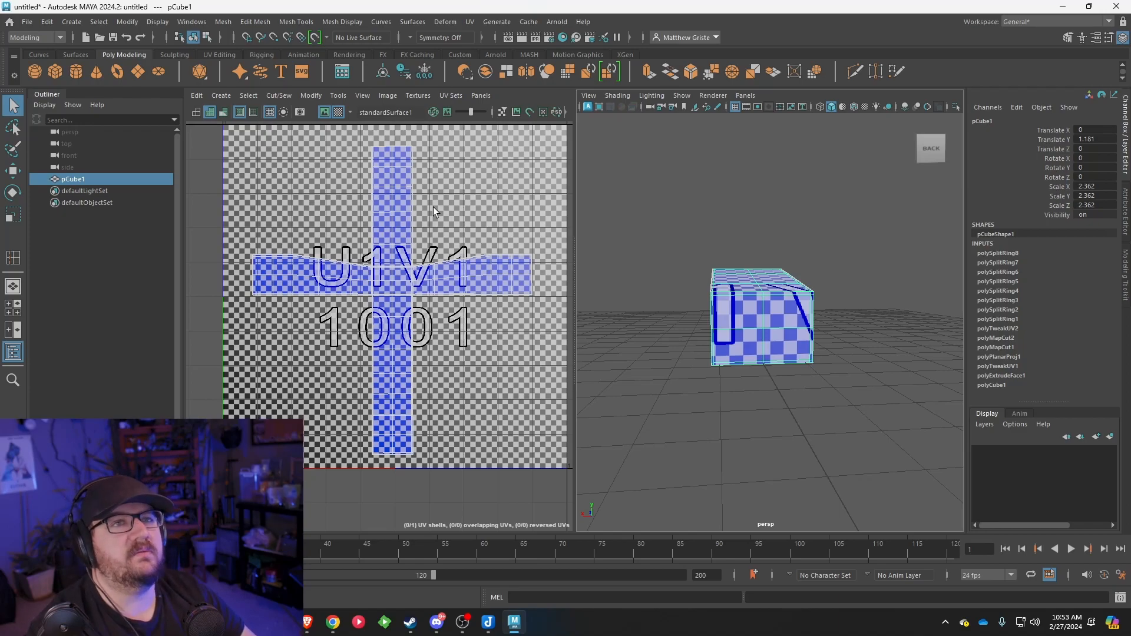
left_click_drag(838, 331, 877, 306, "alt")
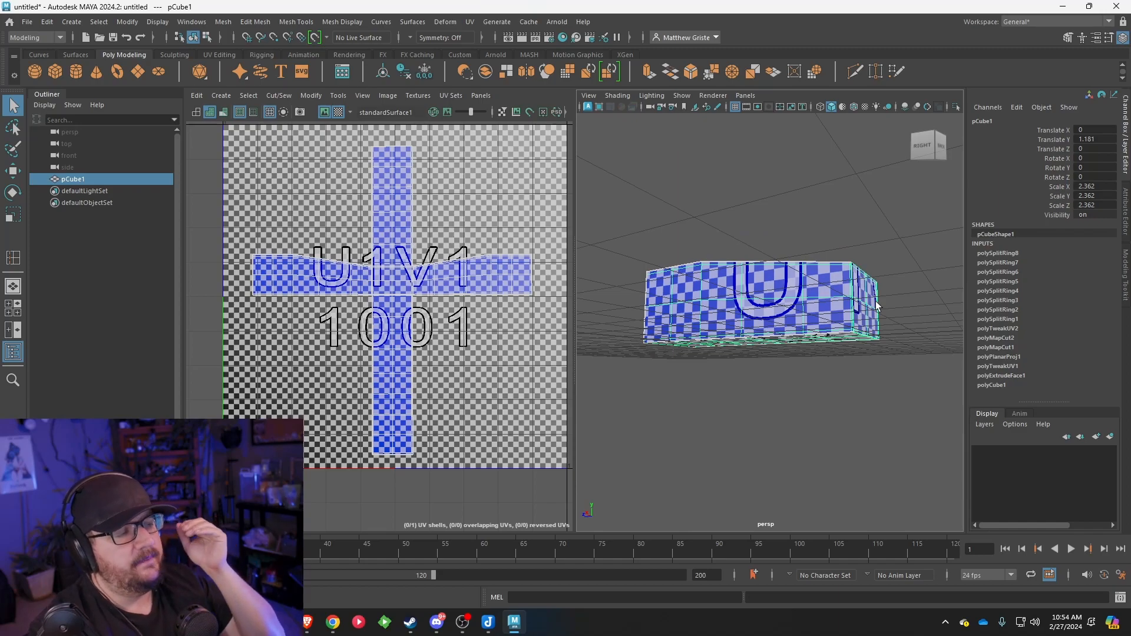
left_click_drag(899, 279, 855, 340, "alt")
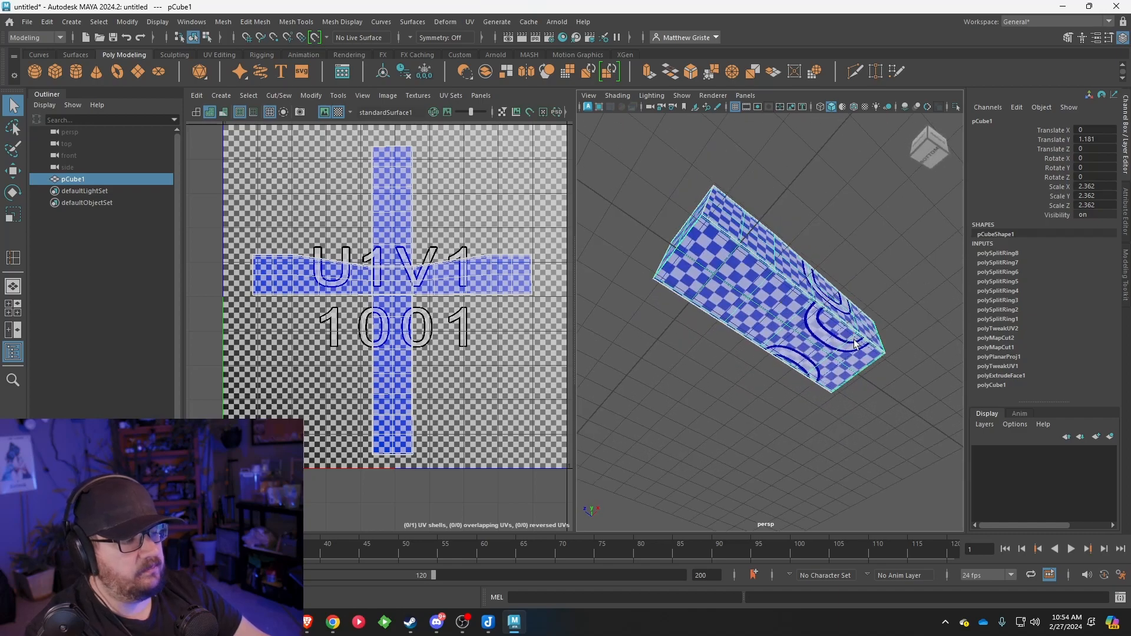
left_click_drag(696, 241, 671, 269, "alt")
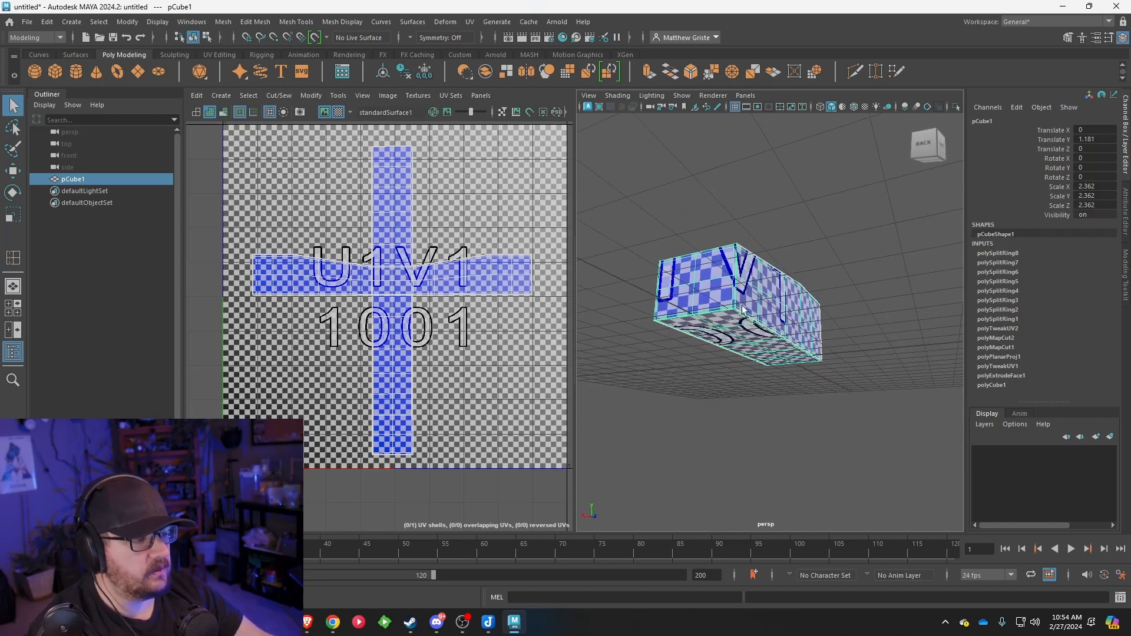
left_click_drag(806, 303, 809, 366, "alt")
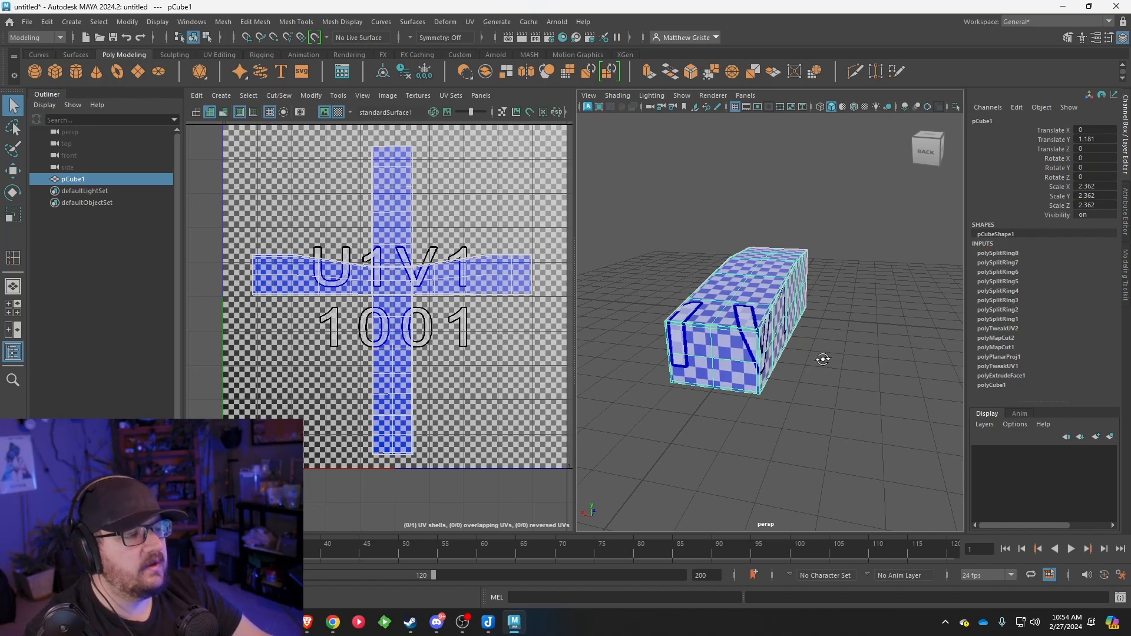
scroll(741, 313, "up", 5)
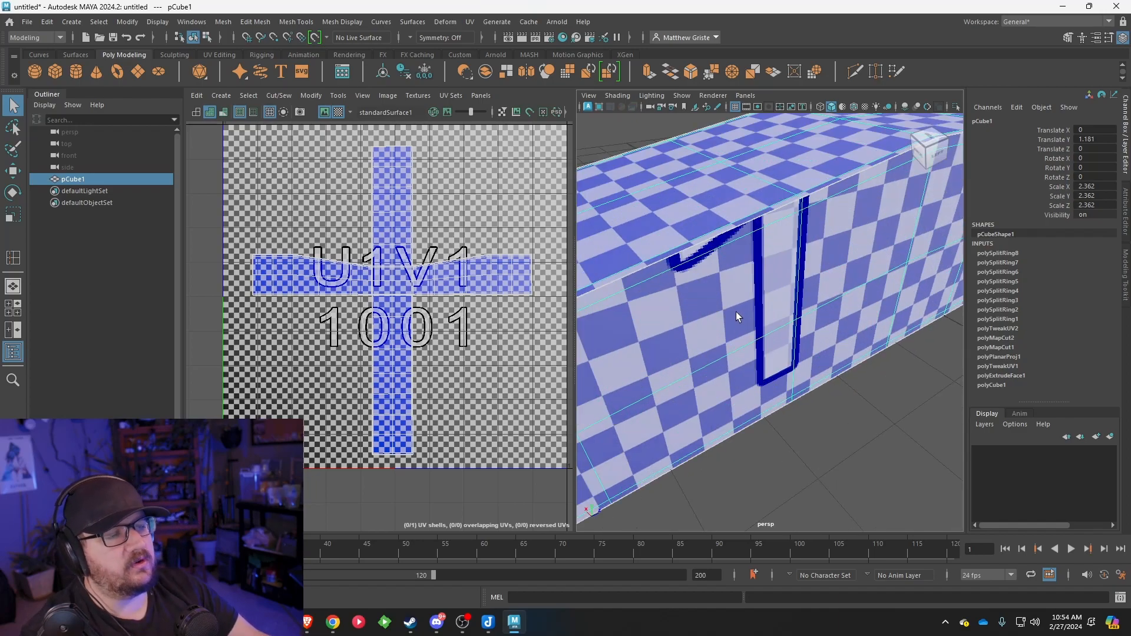
scroll(737, 312, "up", 3)
scroll(736, 312, "down", 3)
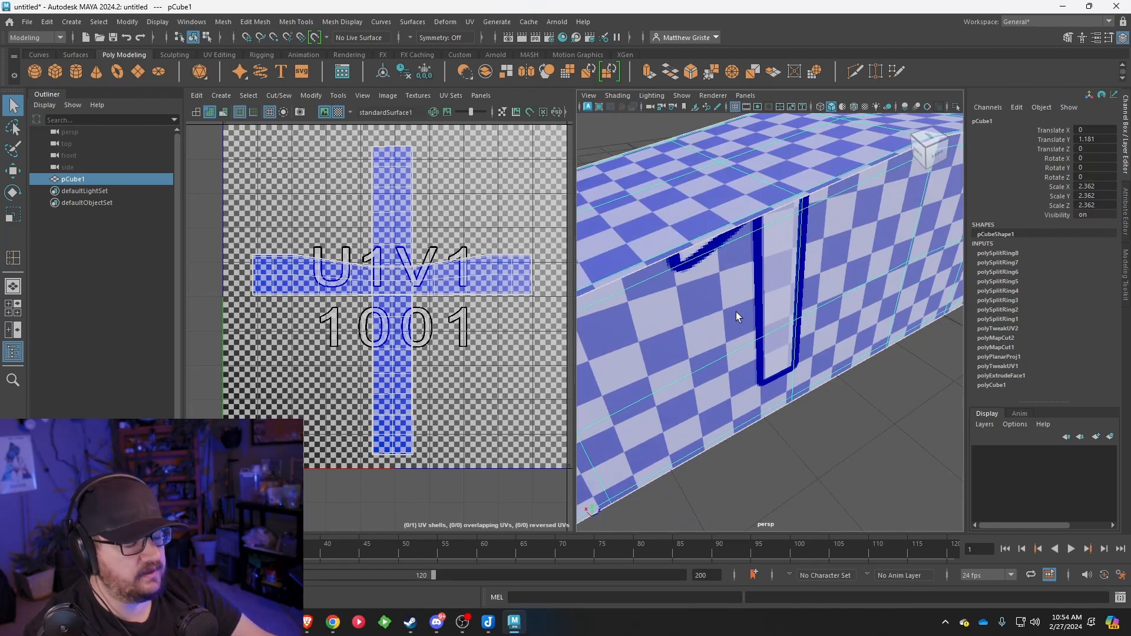
key("f")
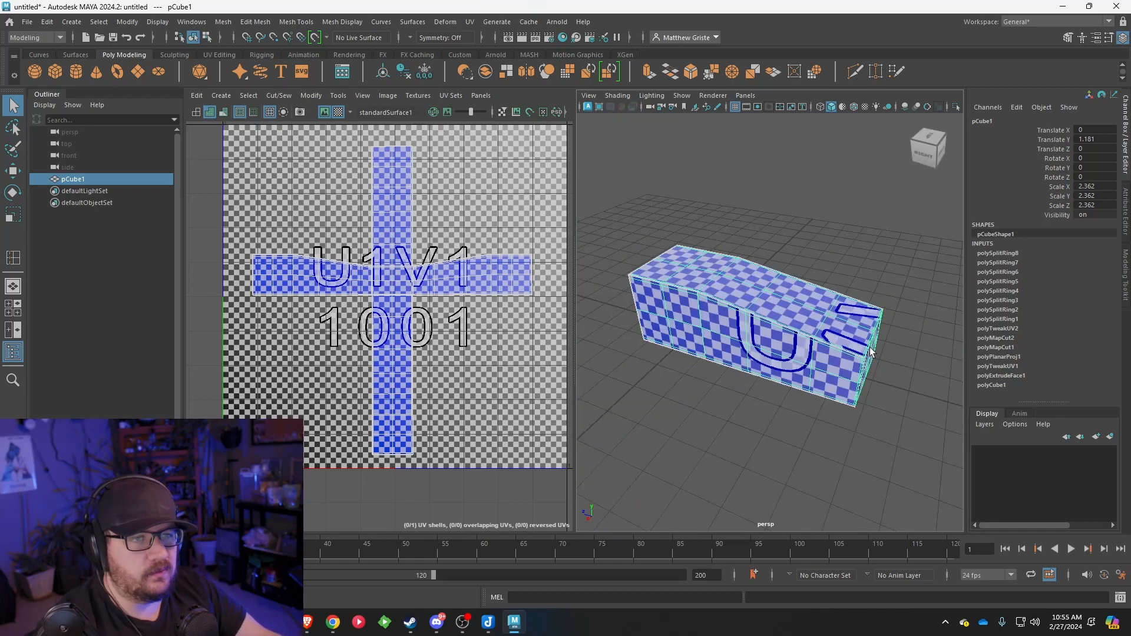
scroll(500, 345, "up", 3)
scroll(470, 345, "down", 4)
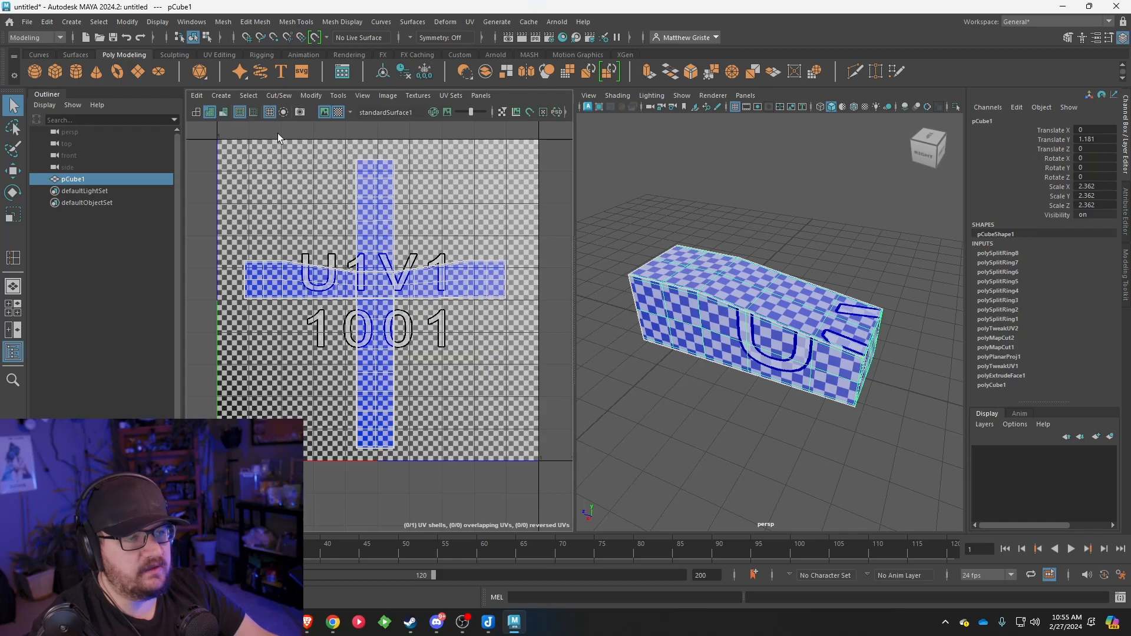
Dim the checker image shown with the UV layout.
scroll(291, 137, "up", 2)
left_click(447, 112)
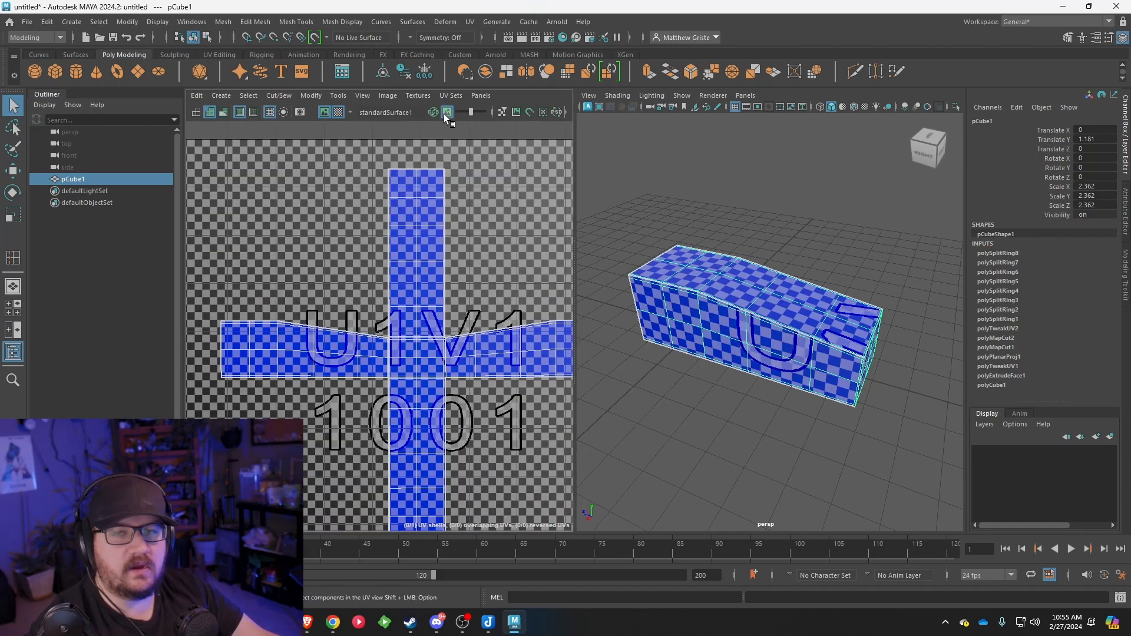
scroll(416, 247, "down", 1)
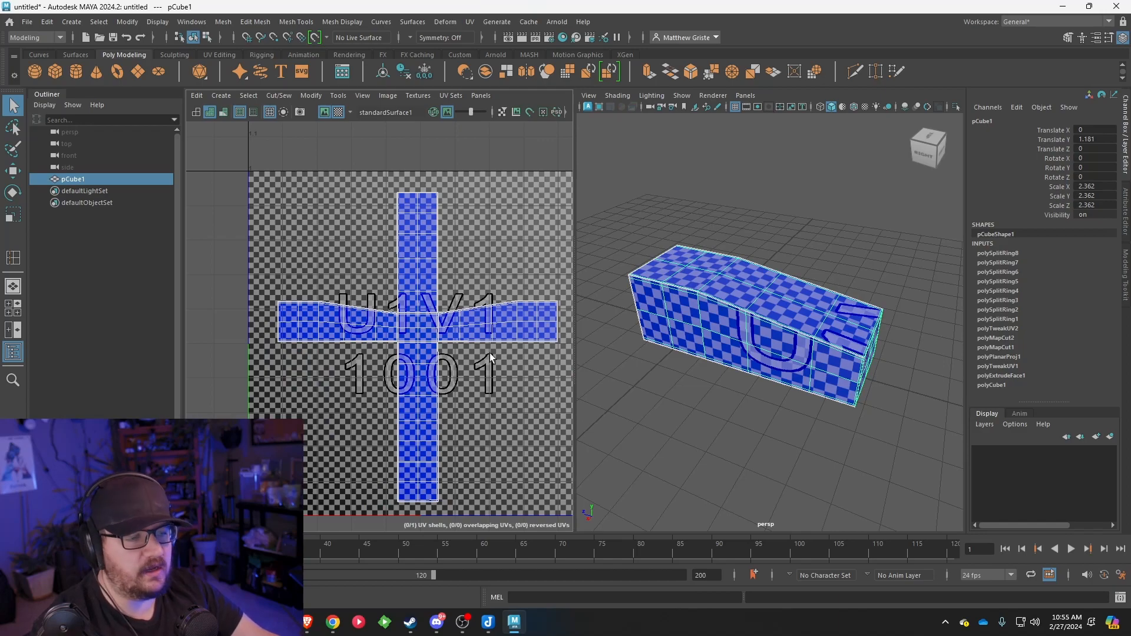
Examine the cross-shaped shell's arms and center in the dimmed layout against the checker pattern on the box.
middle_click_drag(490, 351, 361, 319, "alt")
scroll(390, 330, "down", 1)
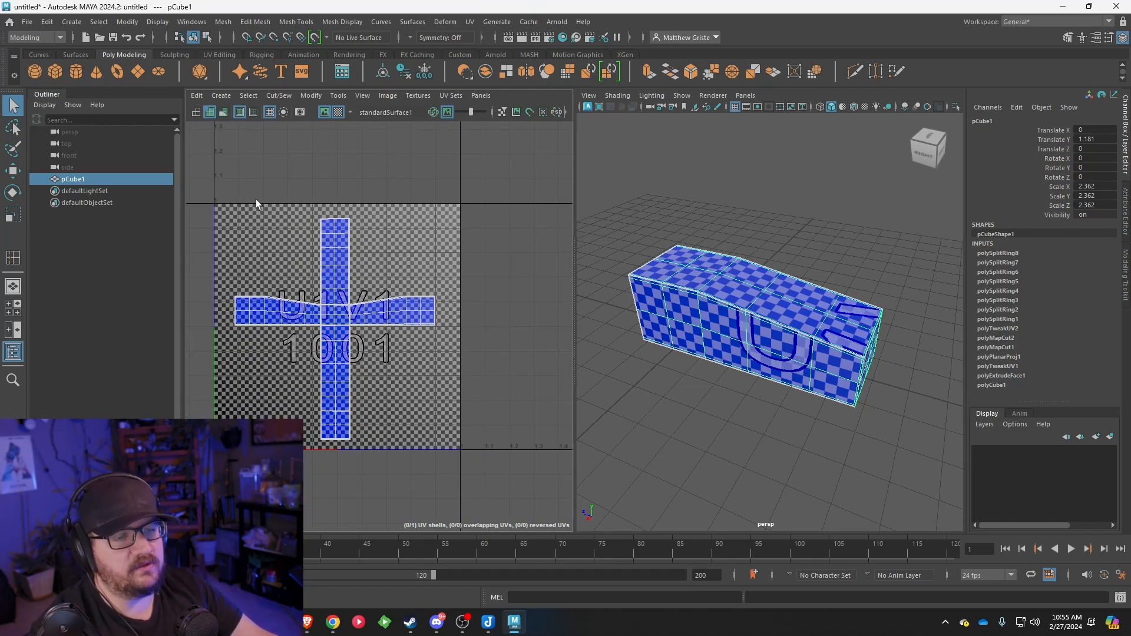
scroll(383, 283, "up", 5)
middle_click_drag(306, 331, 407, 284, "alt")
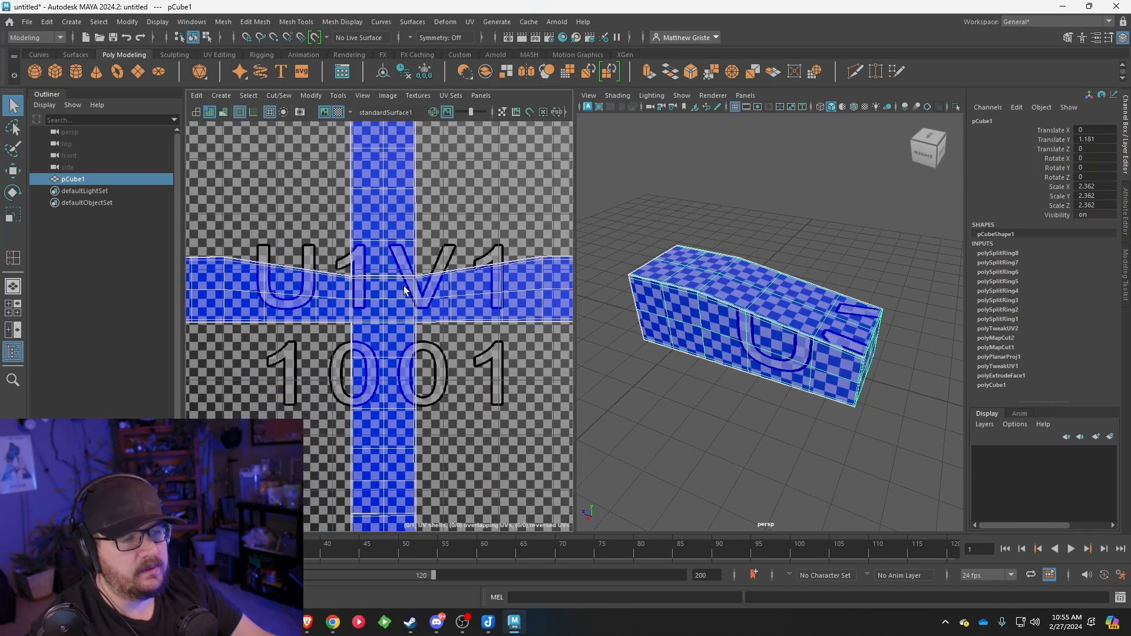
scroll(402, 285, "down", 4)
scroll(351, 306, "up", 6)
middle_click_drag(485, 260, 334, 321, "alt")
scroll(381, 315, "down", 3)
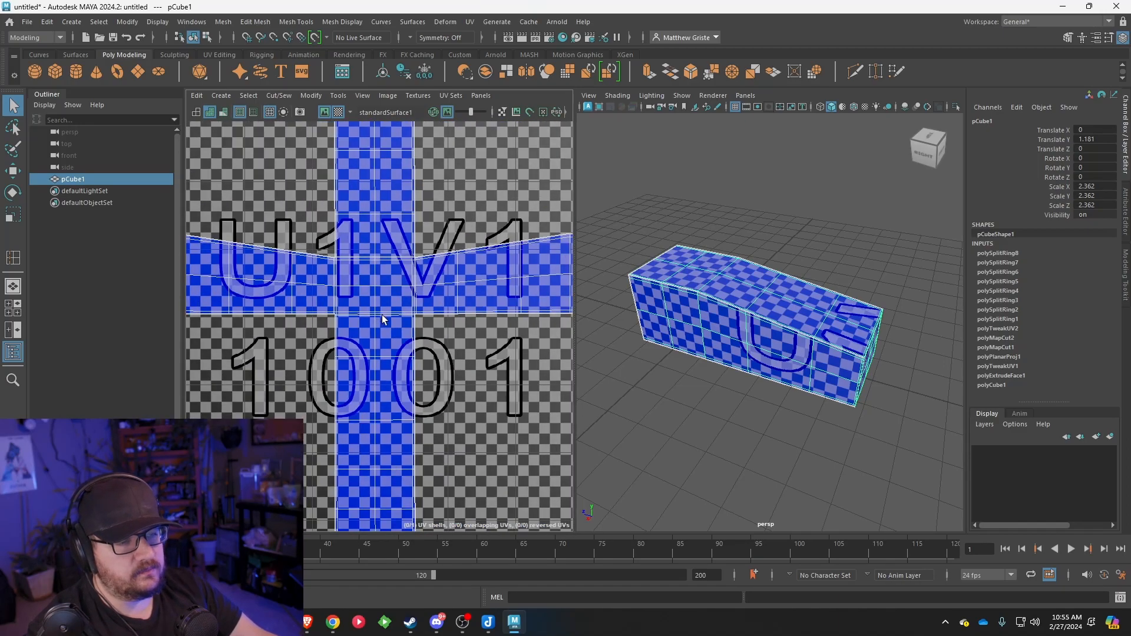
mouse_move(751, 313)
left_mouse_down("alt")
mouse_move(876, 283)
mouse_move(765, 306)
left_mouse_up("alt")
scroll(377, 265, "down", 3)
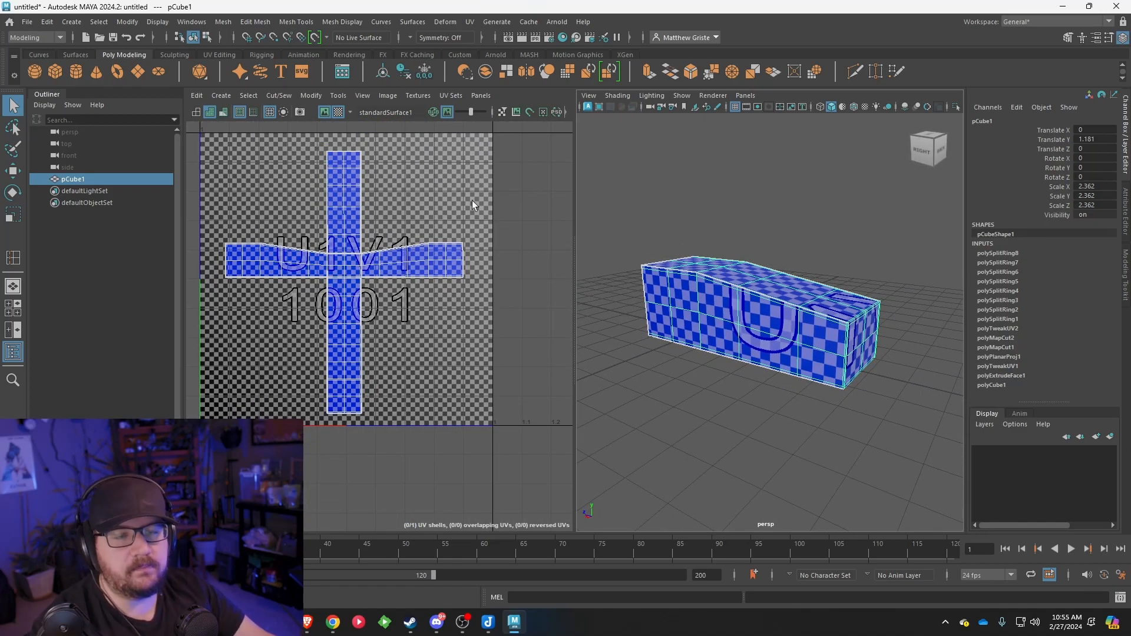
scroll(928, 260, "up", 6)
scroll(831, 268, "down", 7)
Switch to face selection and select all the faces on the box's top side.
left_click_drag(798, 253, 856, 246, "alt")
scroll(830, 256, "up", 4)
right_click_drag(808, 289, 836, 303)
scroll(840, 302, "up", 5)
scroll(727, 308, "down", 5)
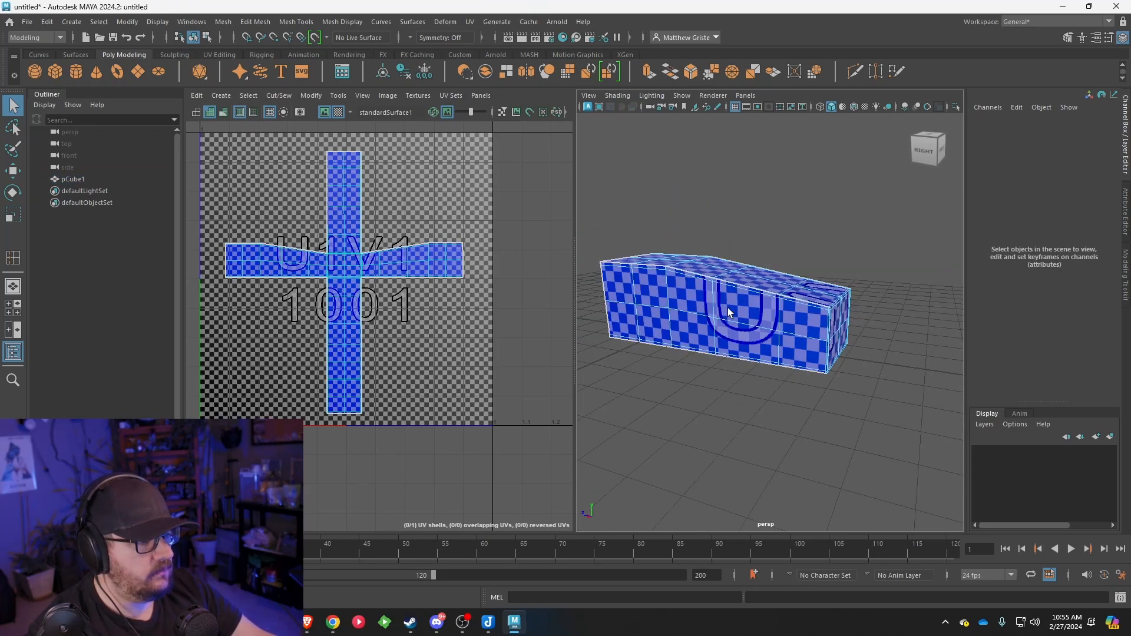
scroll(822, 298, "up", 5)
left_click(885, 259)
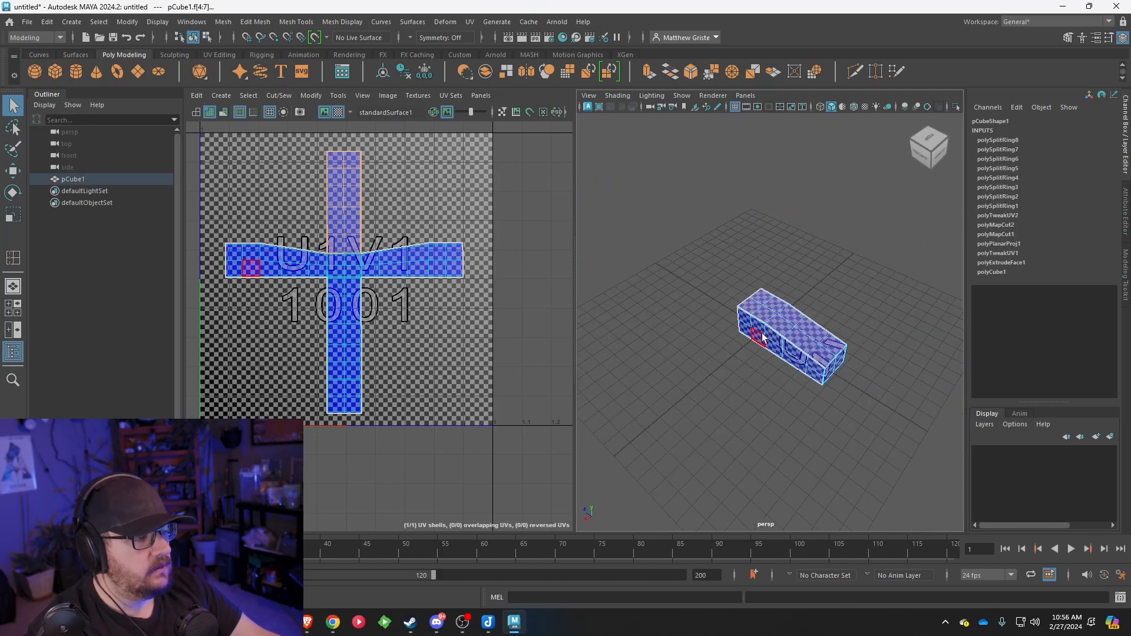
scroll(762, 336, "up", 5)
middle_click_drag(739, 280, 679, 222, "alt")
left_click_drag(743, 277, 701, 294, "alt")
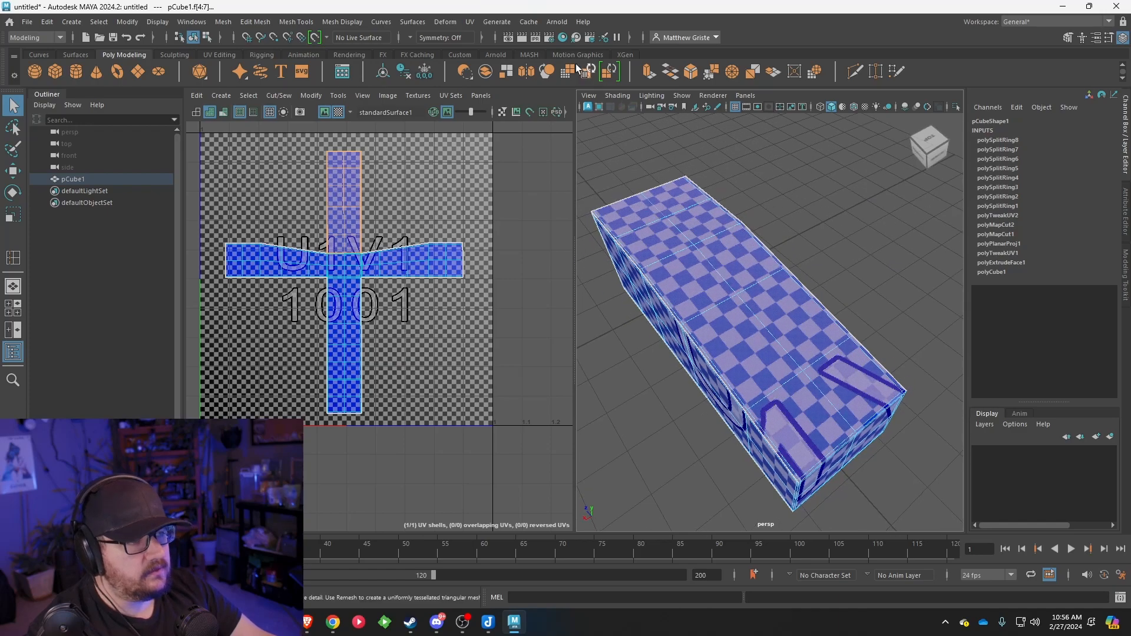
Planar-project the selected top faces of the box from the Y axis, fitting the projection to the bounding box.
left_click(474, 23)
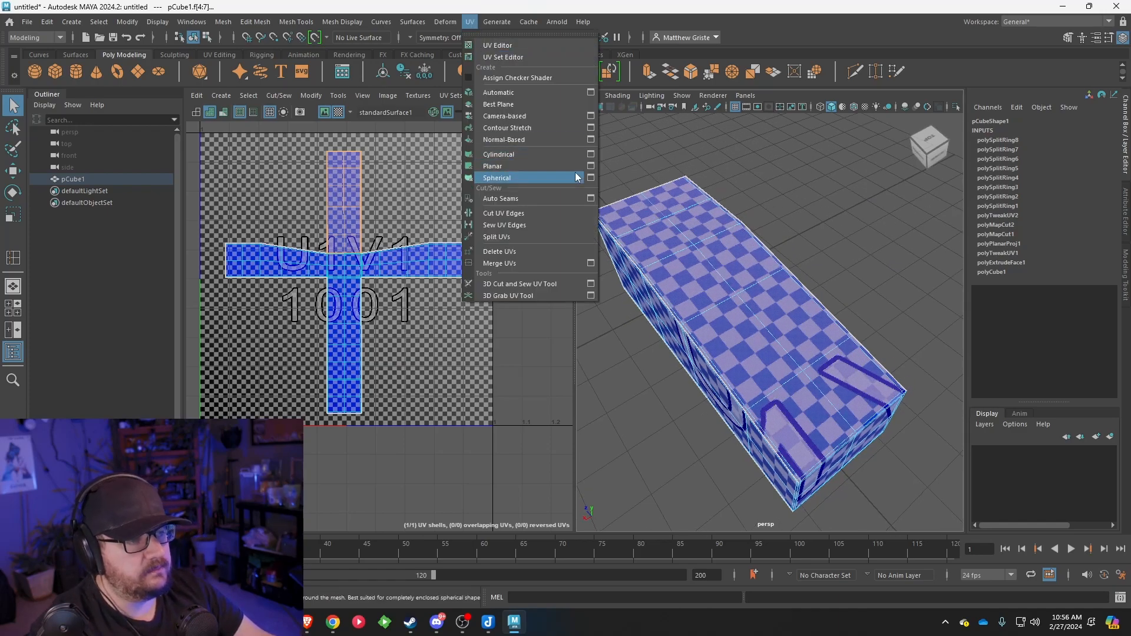
left_click(590, 166)
left_click(827, 249)
left_click(892, 371)
scroll(467, 240, "down", 3)
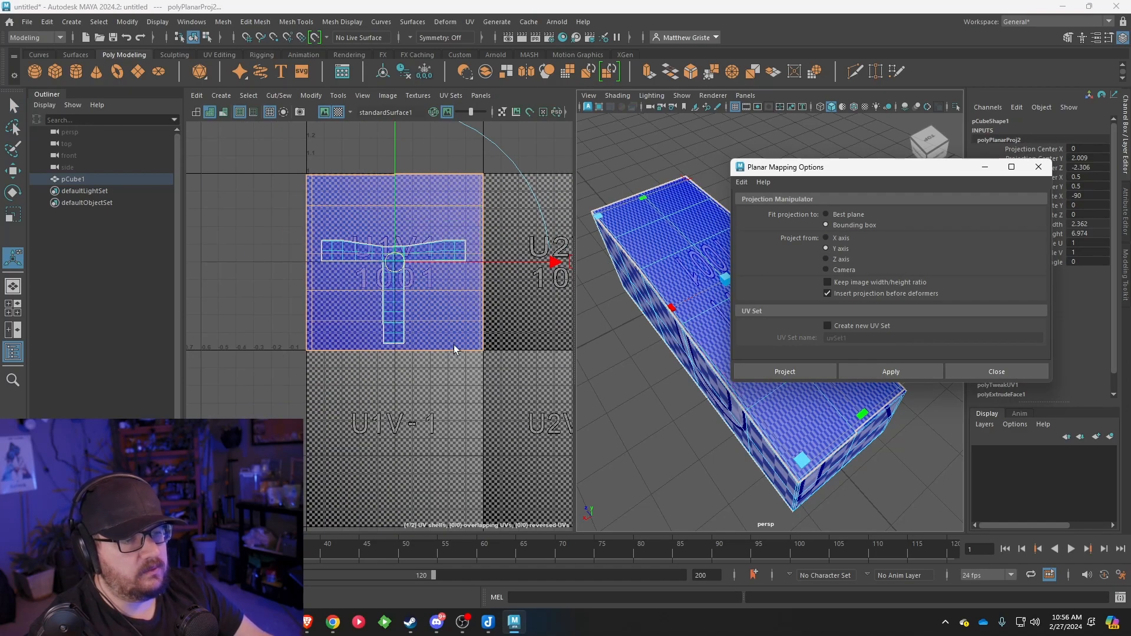
left_click(994, 371)
scroll(405, 208, "down", 1)
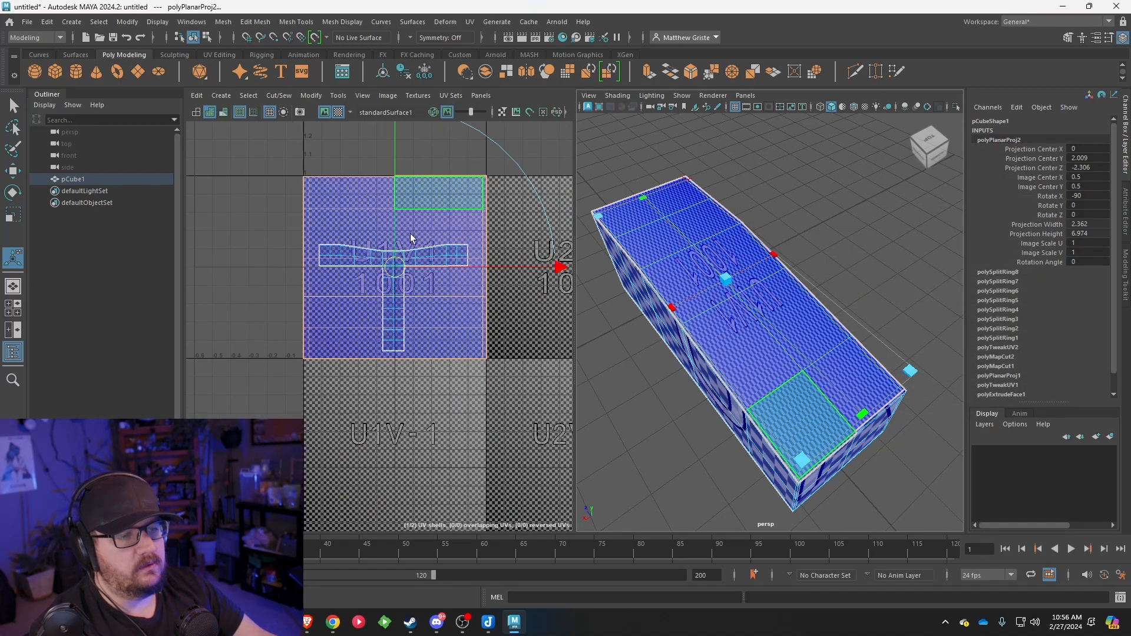
Shrink the newly projected top shell uniformly and move it above the horizontal arms of the other shell.
key("e")
left_click_drag(462, 184, 343, 161)
key("ctrl+z")
scroll(457, 306, "up", 2)
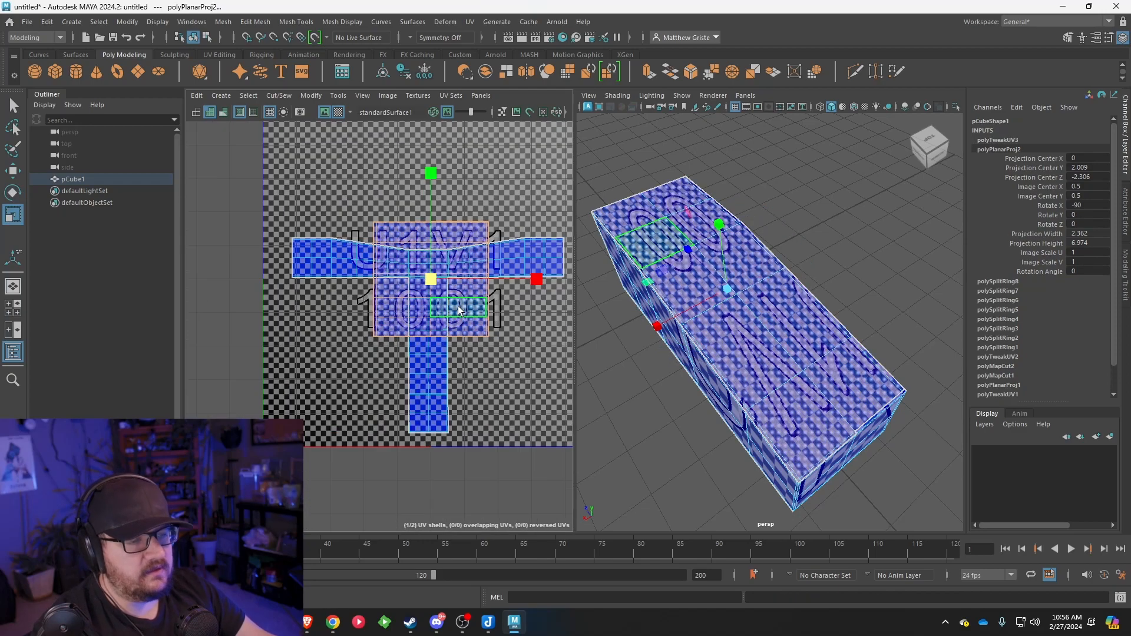
key("w")
left_click_drag(429, 276, 427, 167)
scroll(428, 168, "up", 2)
middle_click_drag(430, 178, 431, 239, "alt")
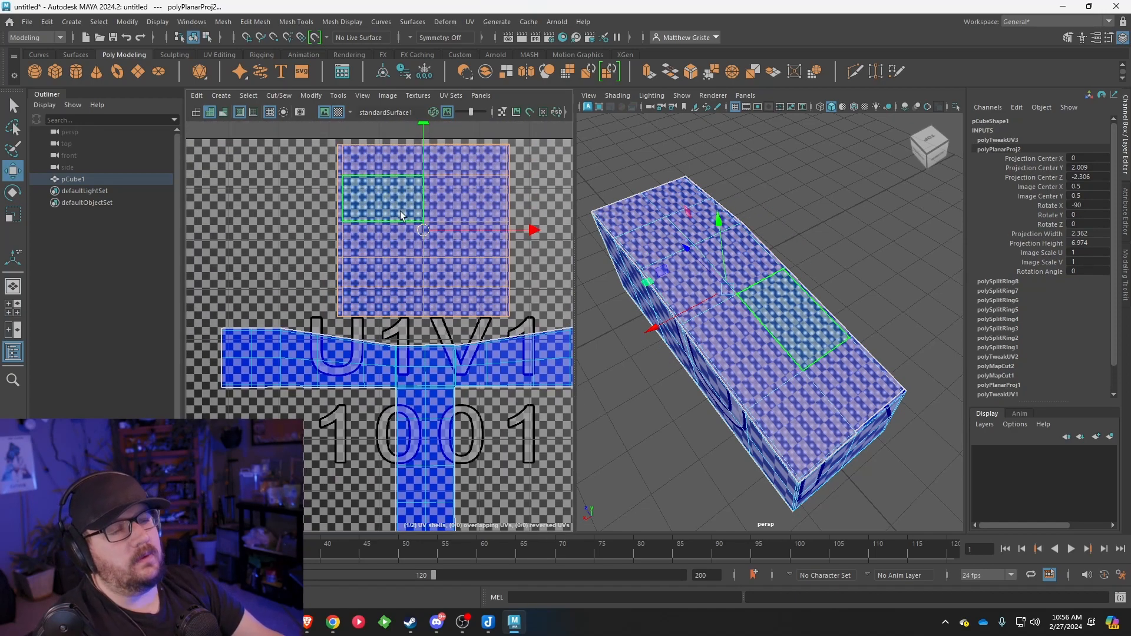
Scale the separate top shell down further so its checker squares are nearer in size to those on the sides.
scroll(401, 211, "up", 2)
key("r")
left_click_drag(440, 234, 378, 226)
key("ctrl+z")
middle_click_drag(388, 233, 390, 221, "alt")
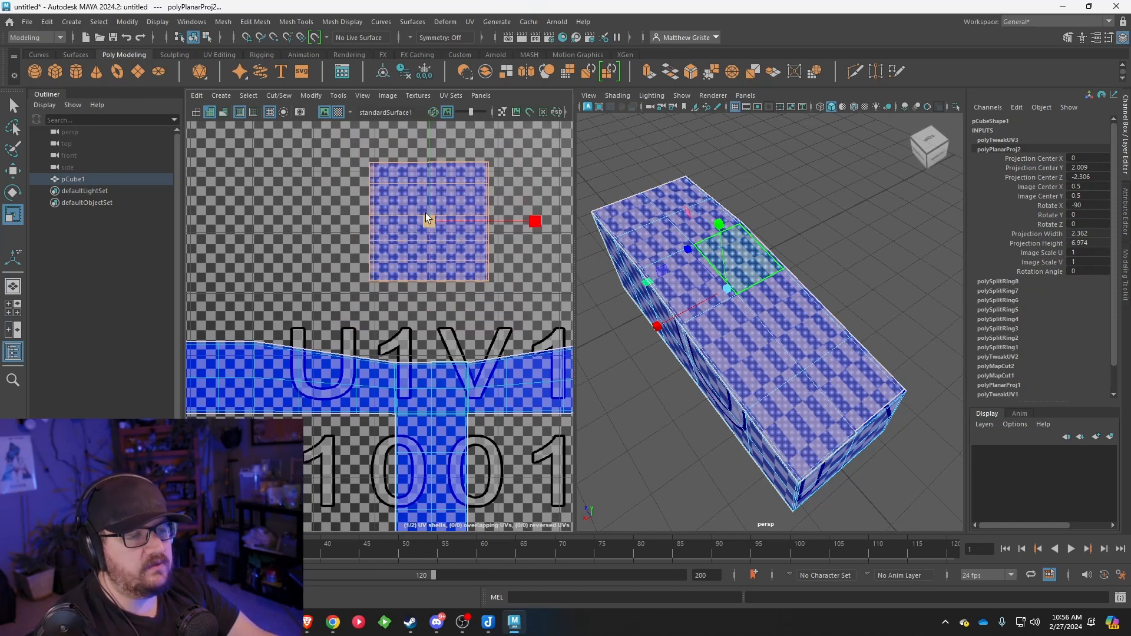
right_click_drag(372, 225, 330, 225)
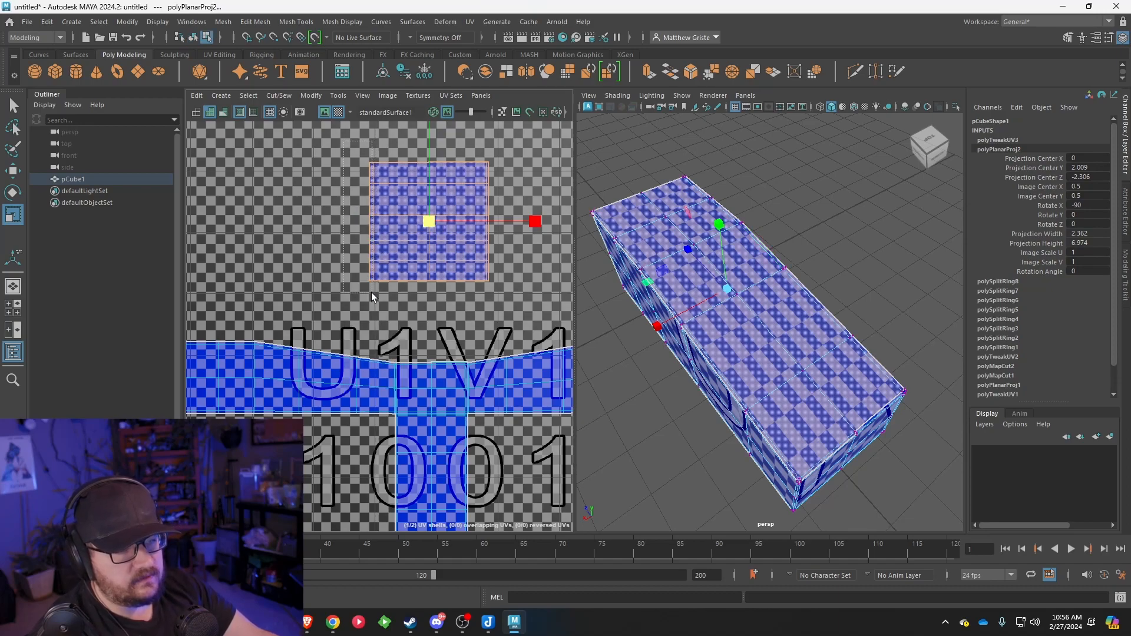
left_click_drag(371, 292, 370, 292)
middle_click_drag(412, 314, 359, 311, "alt")
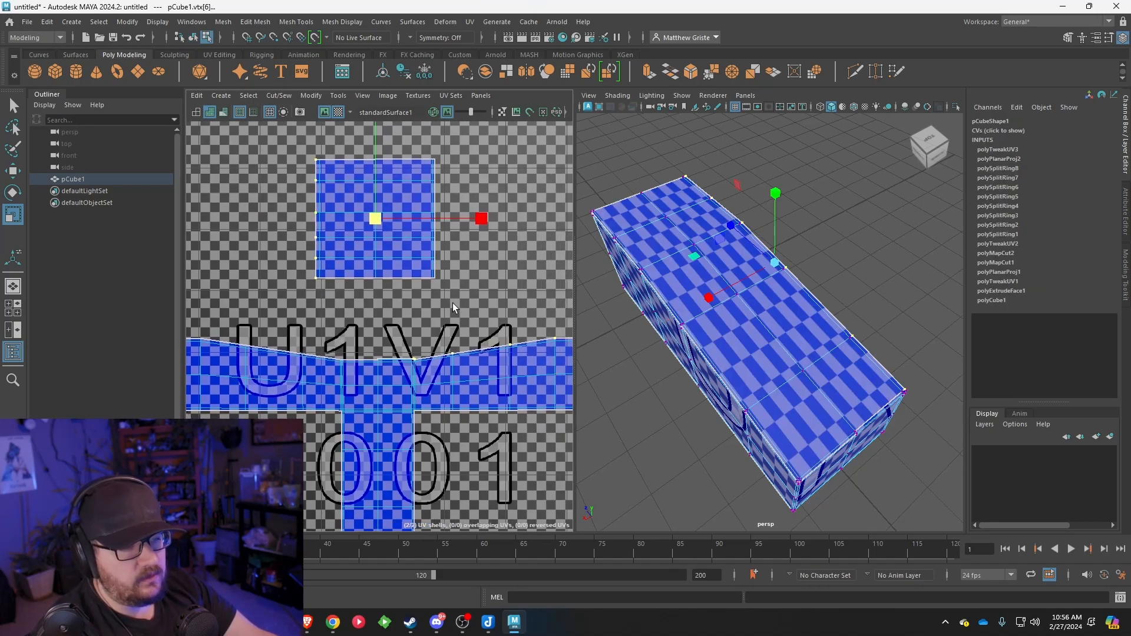
left_click_drag(328, 274, 302, 274)
middle_click_drag(428, 314, 413, 187, "alt")
scroll(419, 230, "down", 2)
middle_click_drag(420, 235, 396, 343, "alt")
left_click_drag(419, 176, 302, 201)
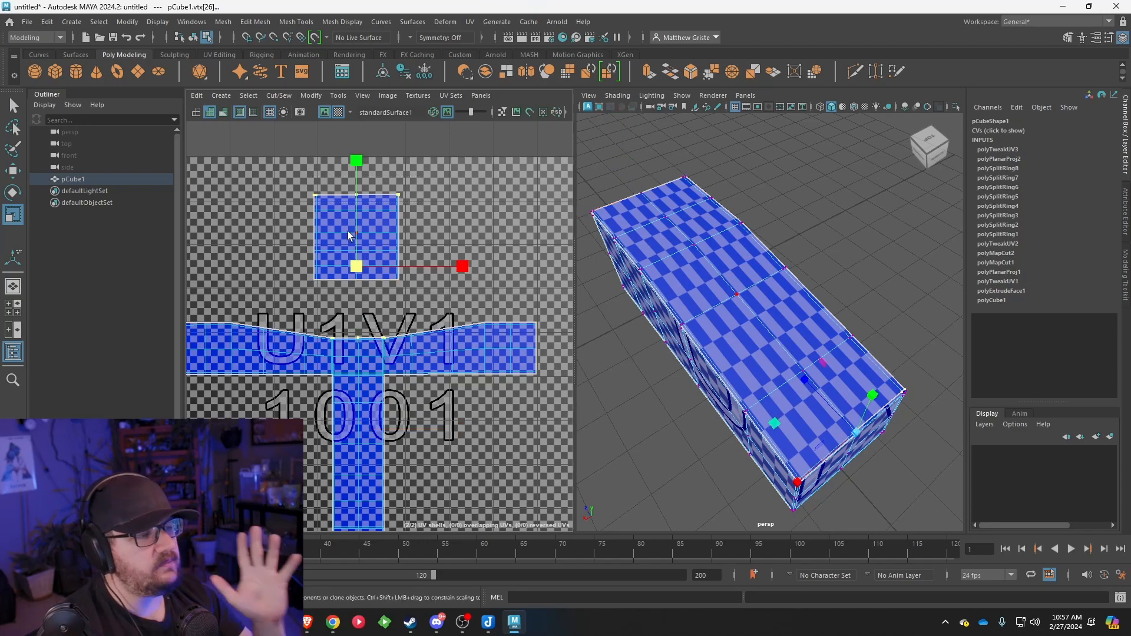
left_click_drag(282, 179, 447, 298)
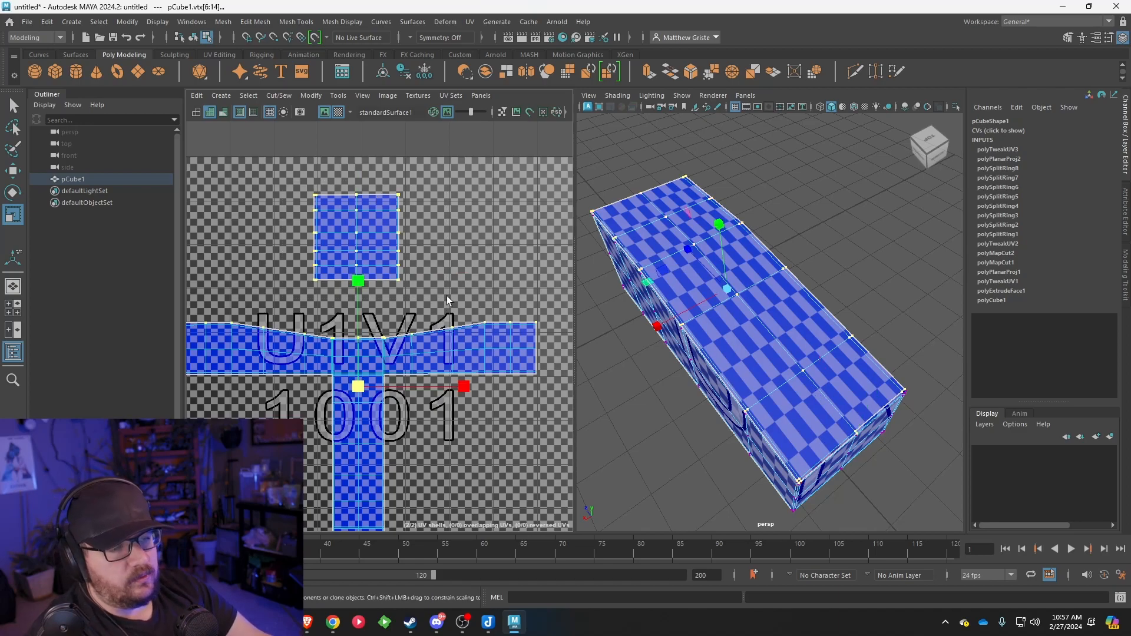
left_click_drag(463, 386, 458, 387)
key("ctrl+z")
Select all UVs of the top shell, narrow it to the vertical arm's width and stretch it vertically until the checkers are square.
right_click_drag(396, 248, 447, 254)
left_click_drag(293, 184, 428, 293)
left_click_drag(465, 238, 432, 239)
left_click_drag(356, 131, 362, 9)
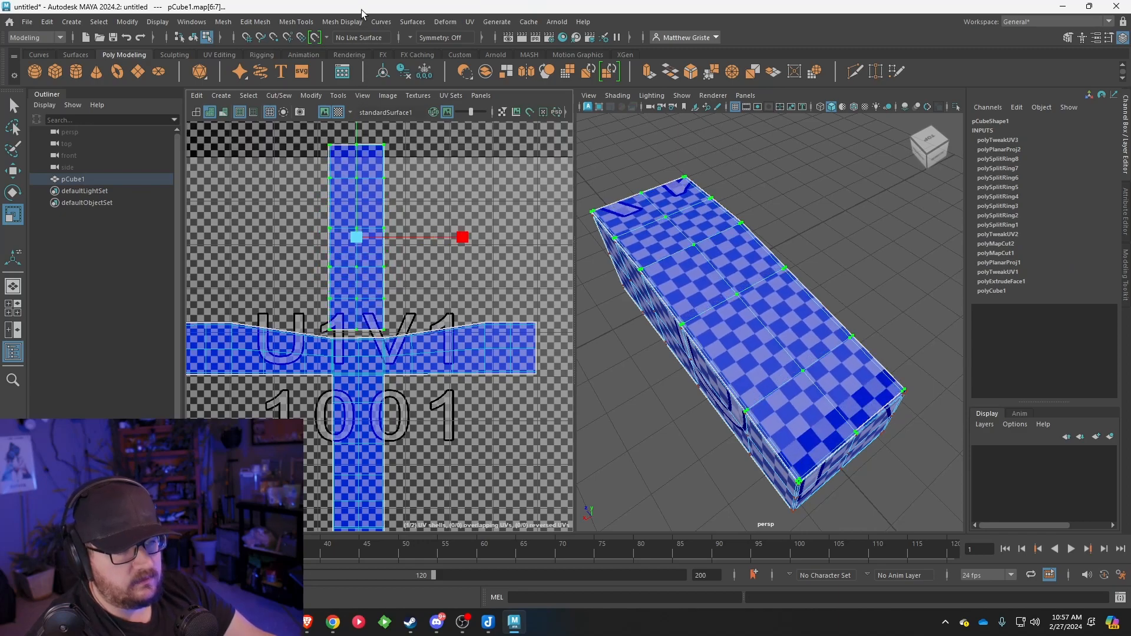
Rotate the top shell half a turn and line it up with the upper edge of the other shell's center.
key("e")
left_click_drag(445, 165, 279, 298)
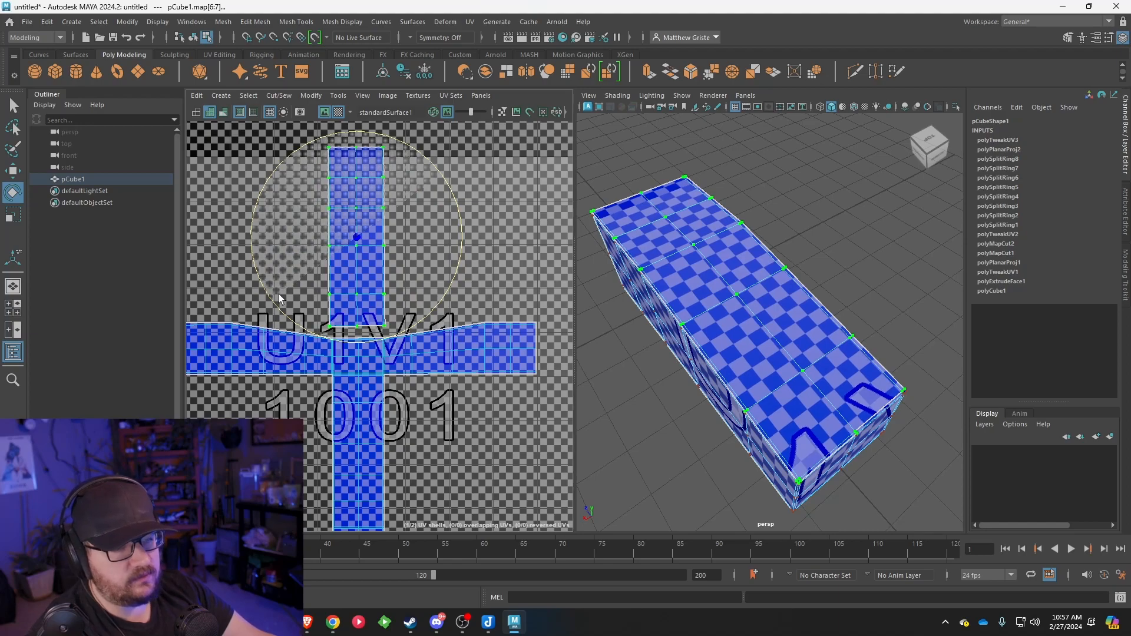
key("w")
left_click_drag(356, 233, 357, 245)
scroll(363, 312, "up", 6)
scroll(370, 321, "down", 3)
scroll(370, 322, "down", 2)
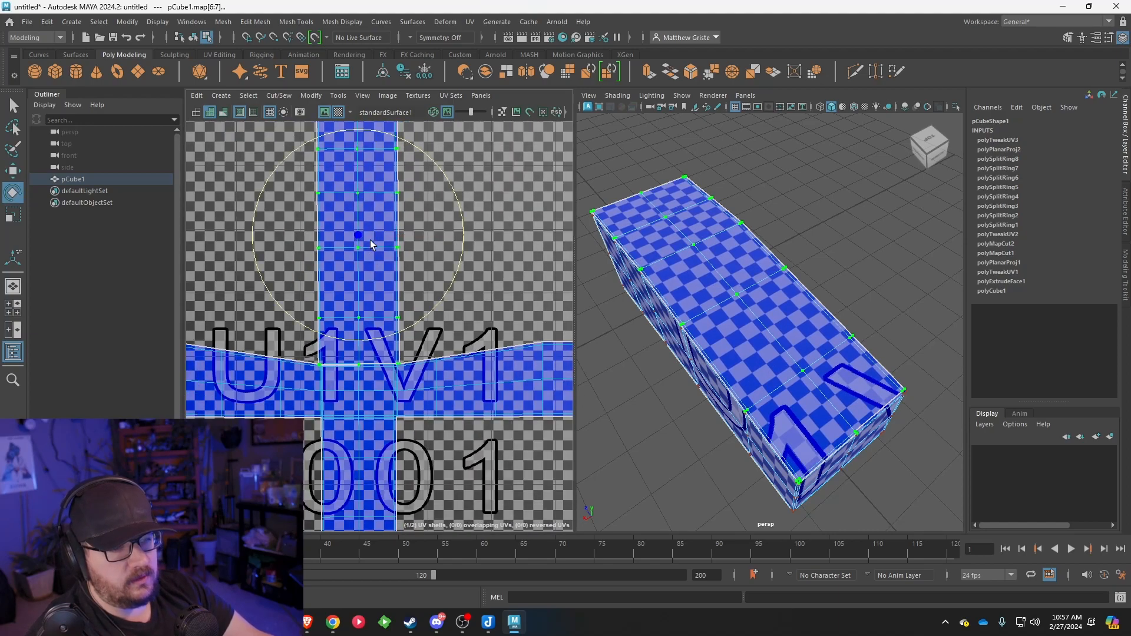
Narrow the top shell slightly to match the center's width and nudge it against the adjoining edge.
key("r")
left_click_drag(450, 234, 445, 234)
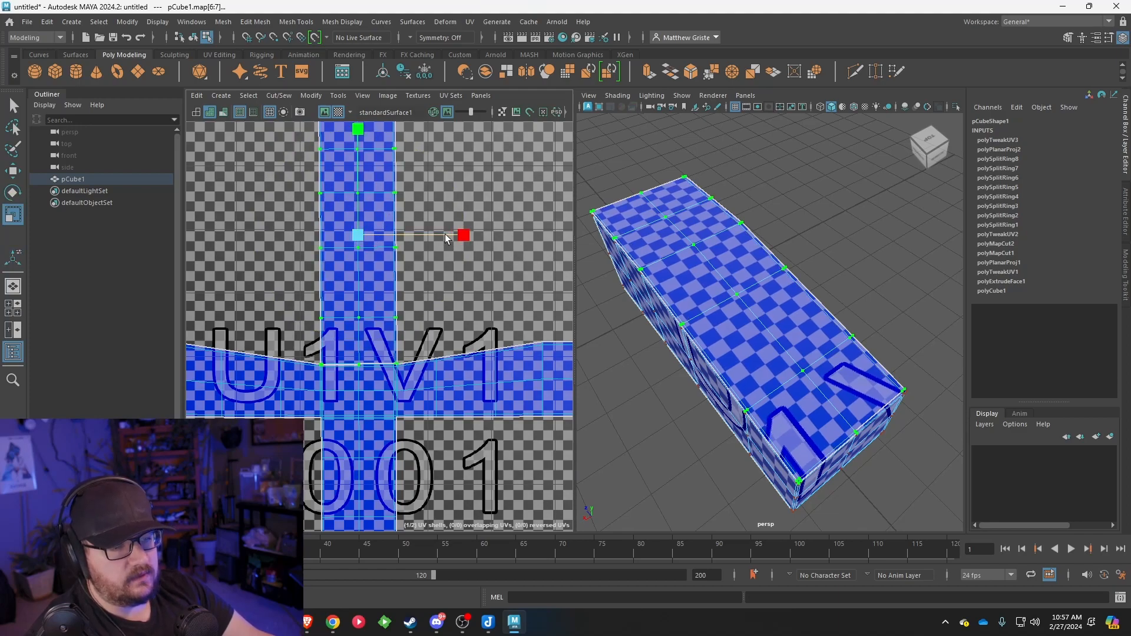
key("w")
left_click_drag(352, 233, 353, 236)
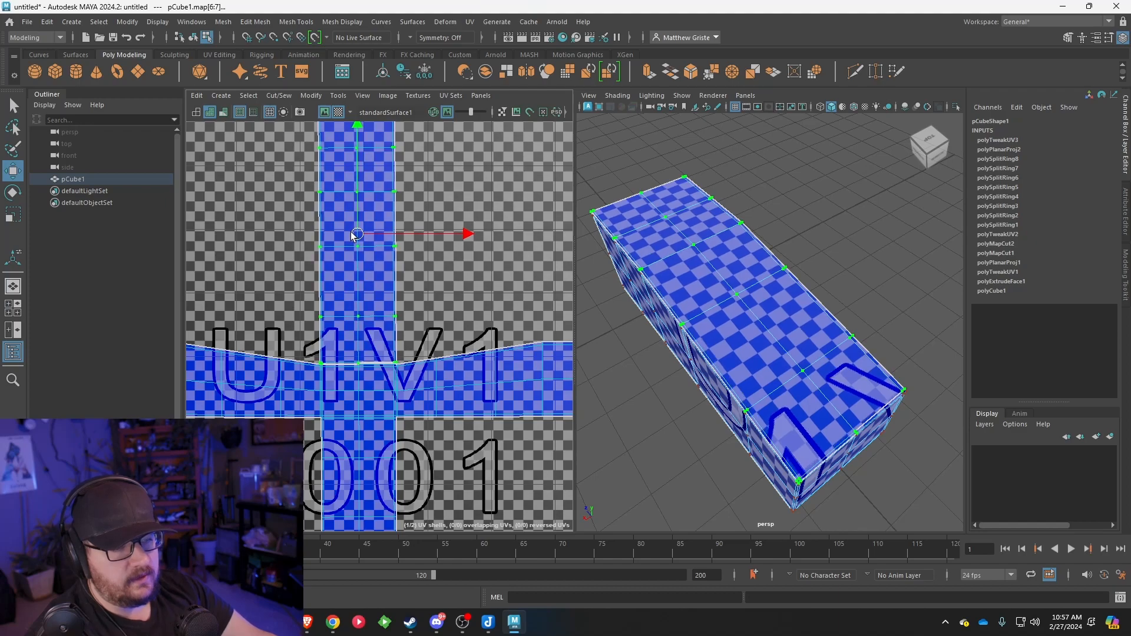
Merge the two neighboring UV pairs at the right end of the seam between the top shell and the cross's center.
scroll(371, 388, "up", 10)
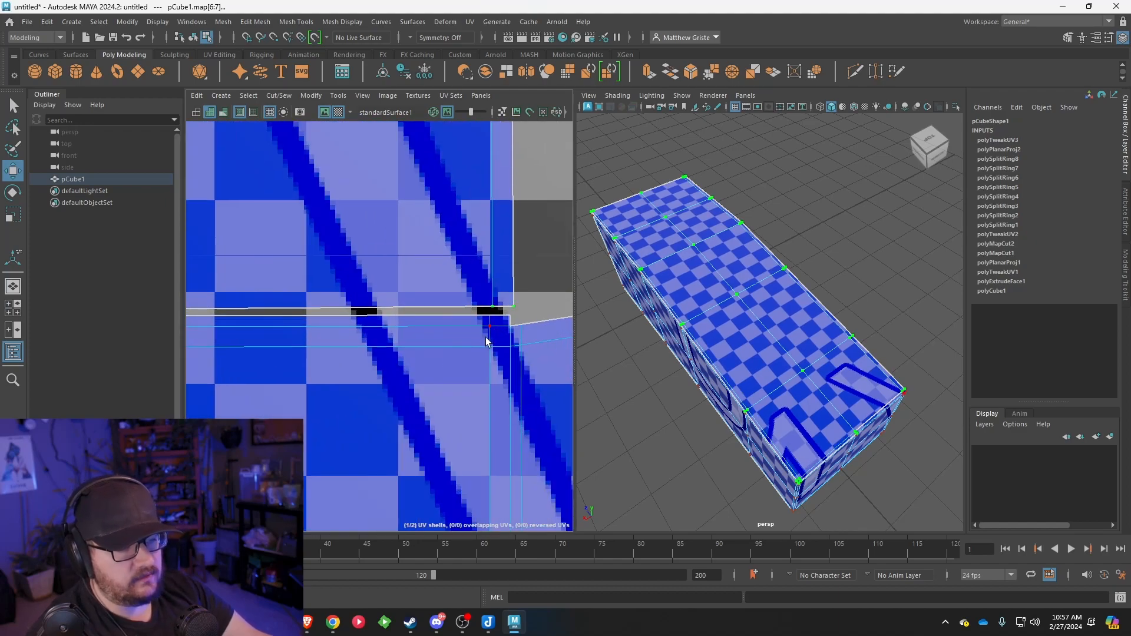
scroll(527, 313, "down", 2)
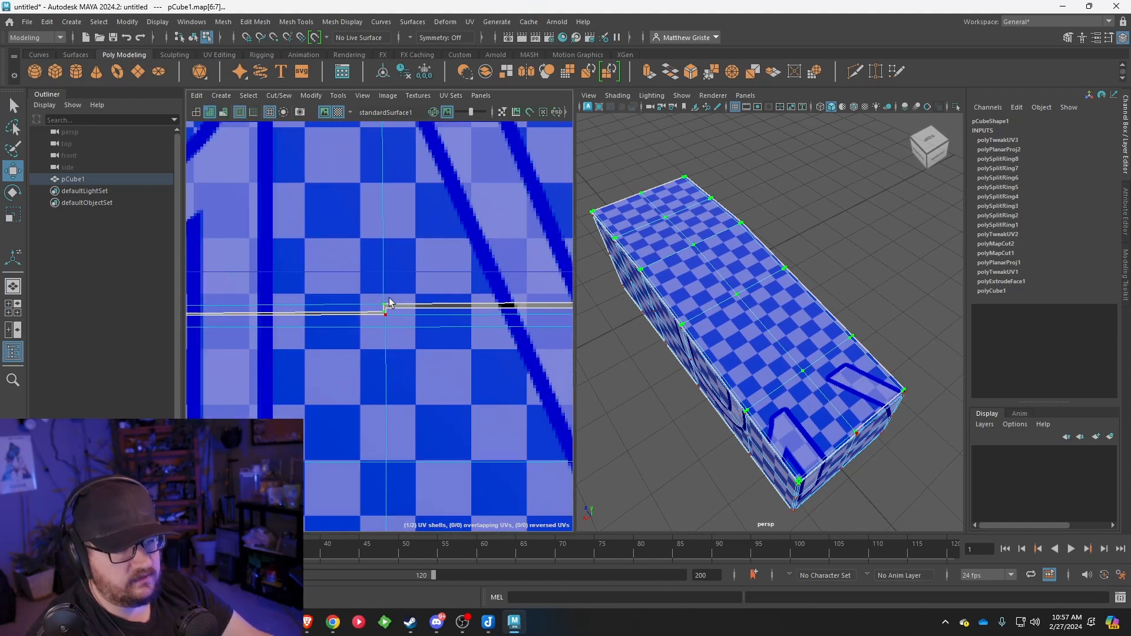
middle_click_drag(390, 302, 420, 293, "alt")
mouse_move(248, 289)
middle_mouse_down("alt")
mouse_move(341, 281)
mouse_move(323, 283)
mouse_move(337, 292)
mouse_move(291, 308)
mouse_move(245, 306)
middle_mouse_up("alt")
left_click(473, 295)
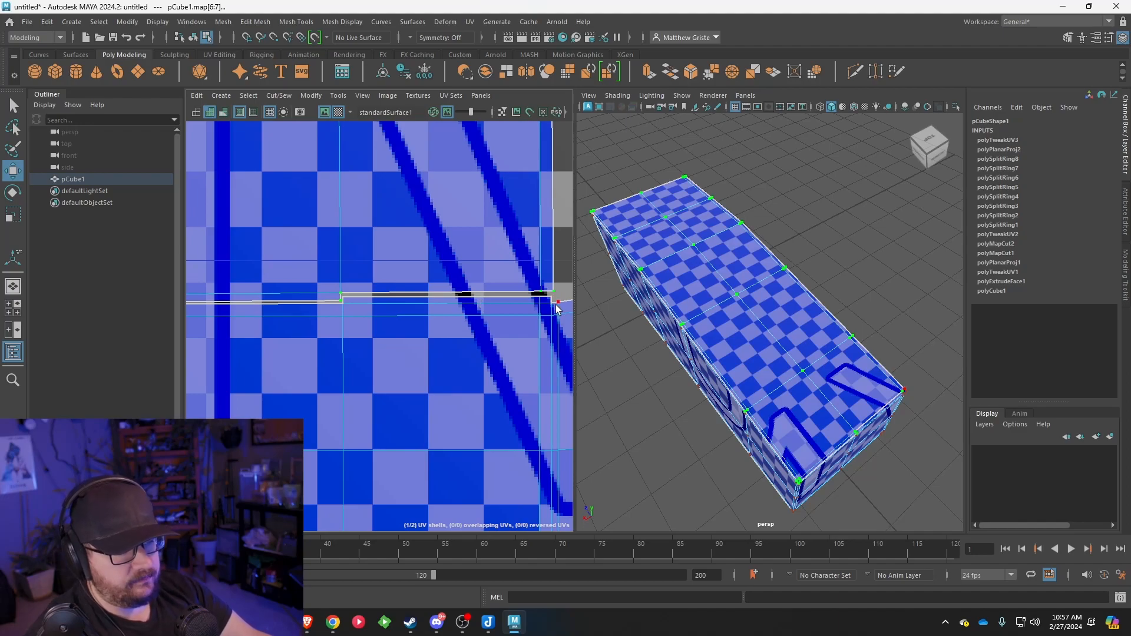
scroll(408, 302, "up", 5)
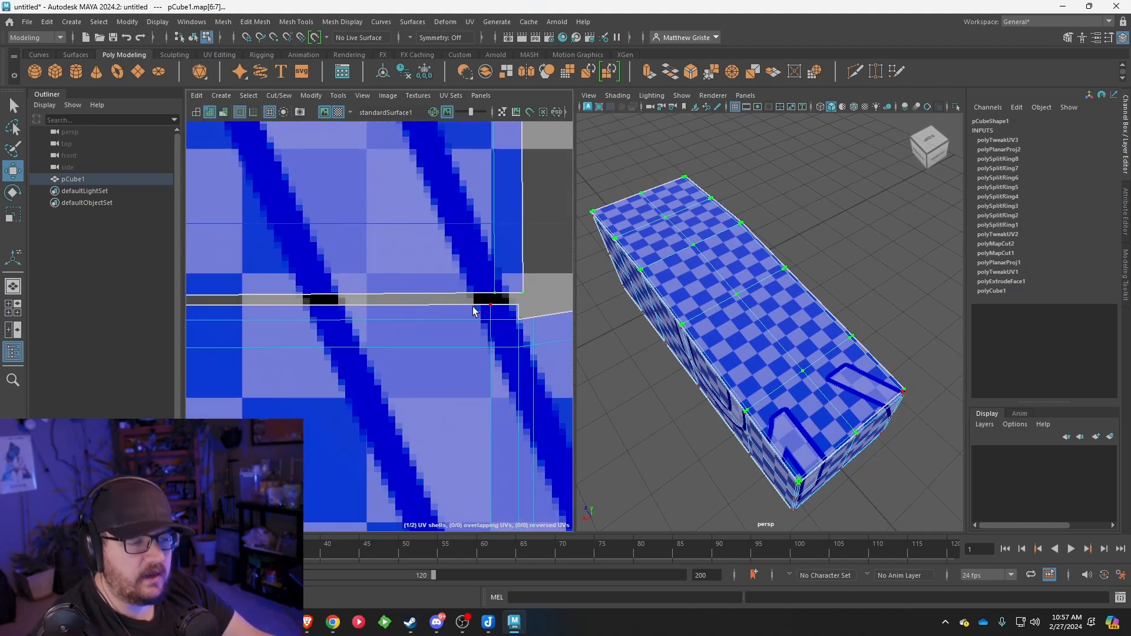
left_click(380, 276)
left_click(443, 298)
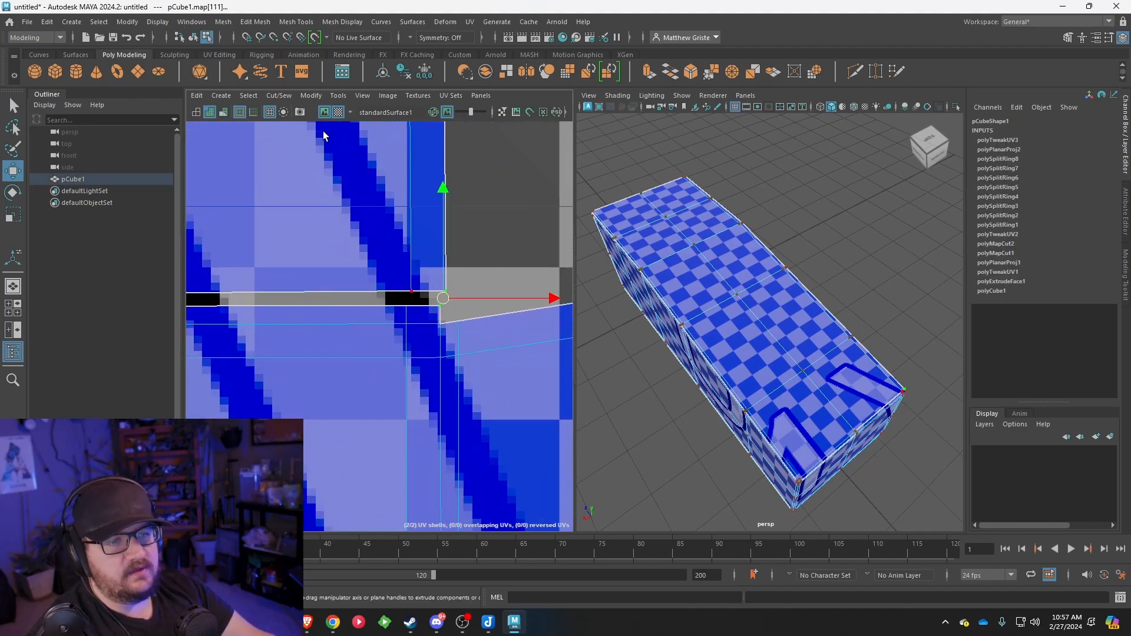
left_click(278, 95)
left_click(311, 196)
mouse_move(383, 274)
left_mouse_down()
mouse_move(415, 325)
mouse_move(421, 312)
left_mouse_up()
key("g")
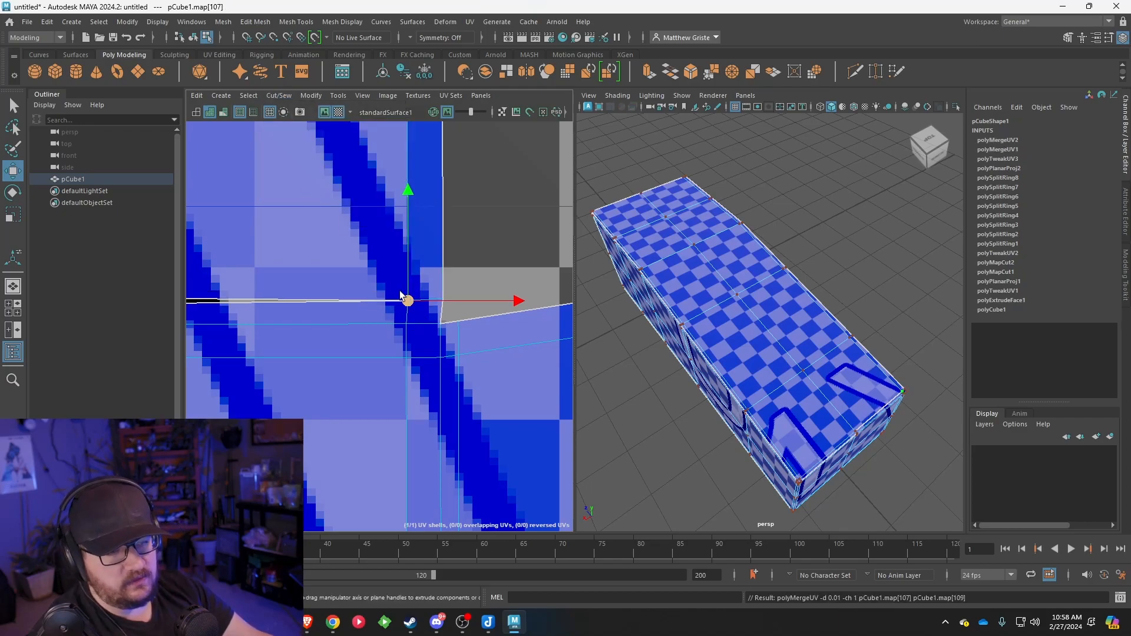
Merge the matching UV pairs around the middle of the same seam.
scroll(386, 287, "down", 3)
middle_click_drag(346, 282, 632, 265, "alt")
scroll(632, 265, "down", 3)
left_click_drag(353, 264, 396, 286)
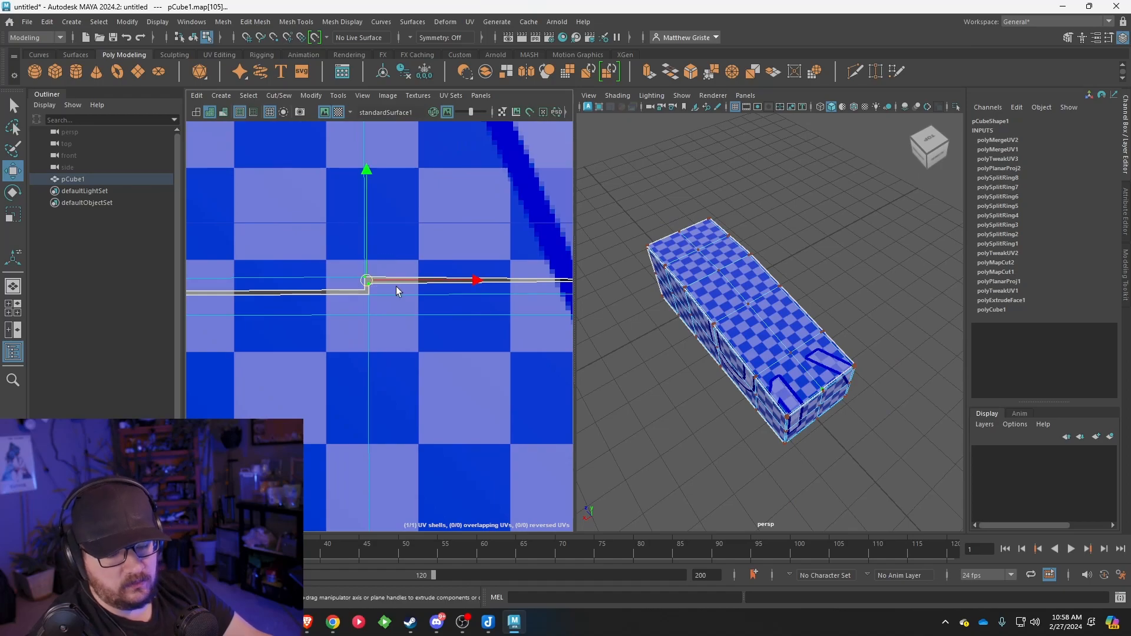
key("b")
key("b")
key("g")
left_click_drag(355, 270, 380, 306)
key("g")
Merge the remaining two UV pairs at the left end of the seam to join the top shell to the cross.
scroll(370, 299, "down", 2)
middle_click_drag(426, 301, 619, 296, "alt")
scroll(370, 296, "up", 3)
left_click_drag(305, 288, 321, 284)
left_click(381, 310)
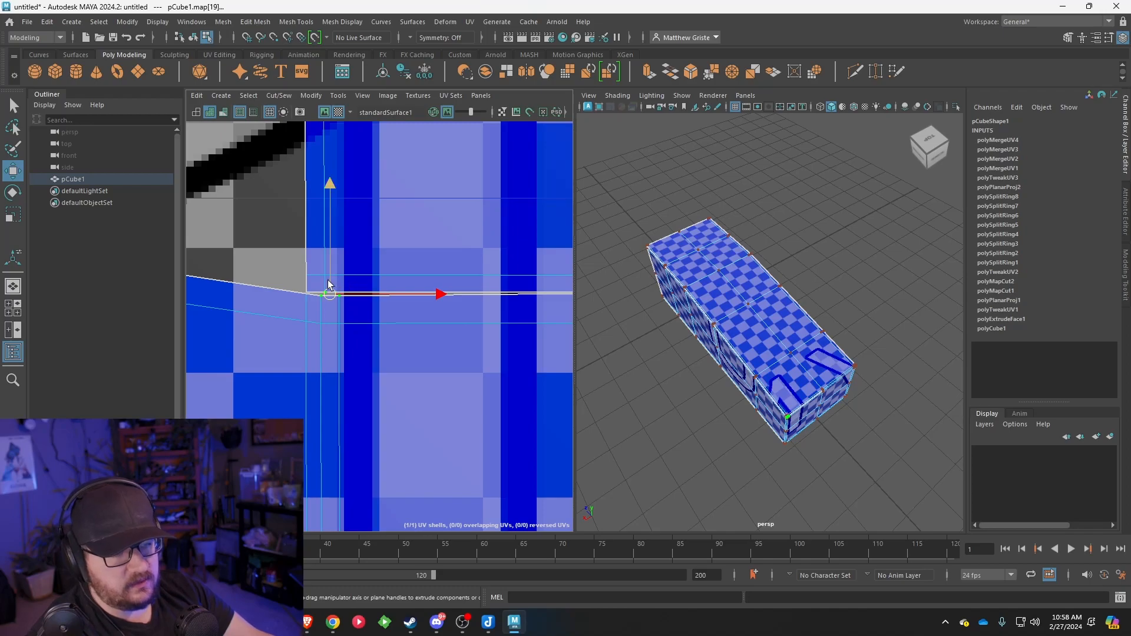
left_click(323, 279)
left_click(325, 292)
left_click(339, 296, "shift")
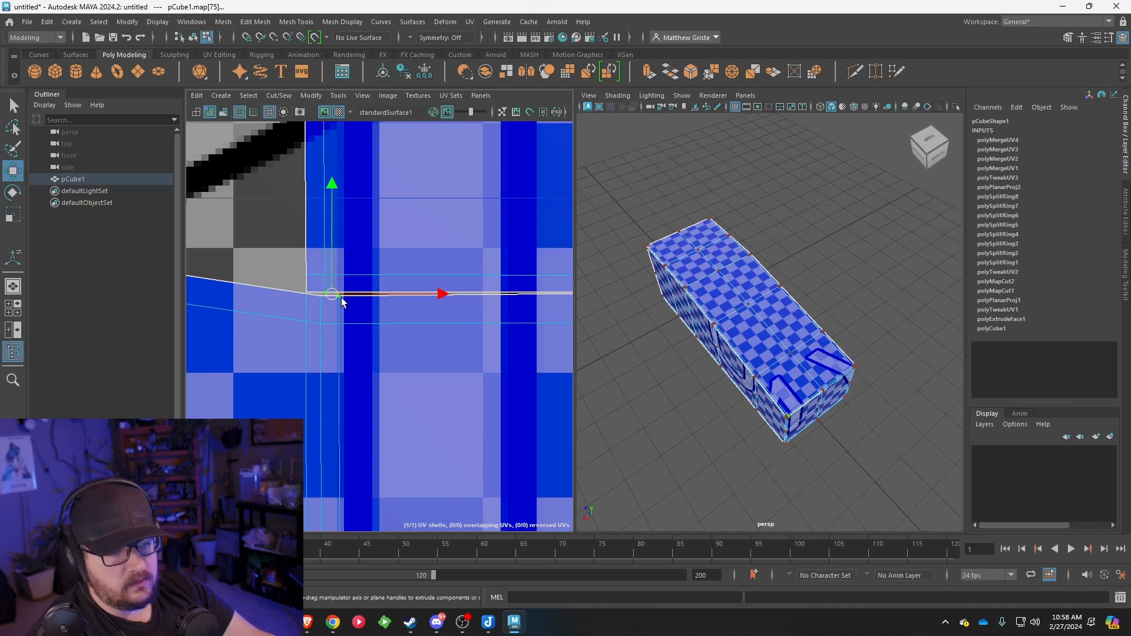
scroll(341, 298, "up", 3)
key("g")
left_click(303, 293)
left_click(277, 288, "shift")
key("g")
Shift the UVs at the seam's left corner sideways to even out the kinked border of the joined shell.
left_click_drag(261, 278, 334, 360)
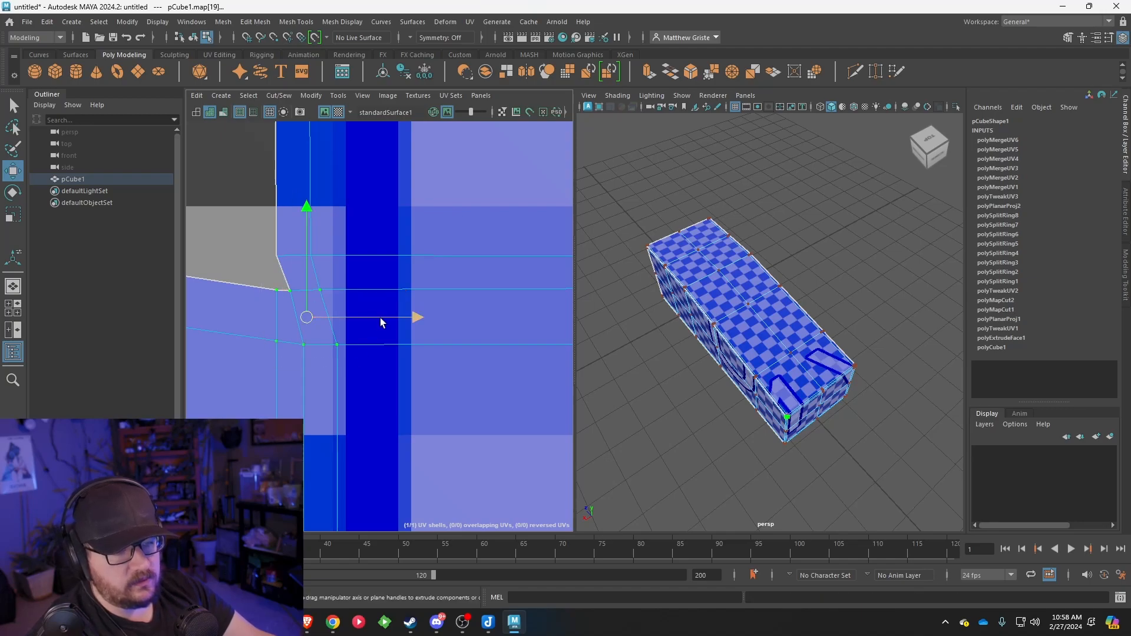
left_click_drag(410, 316, 403, 318)
left_click(270, 289)
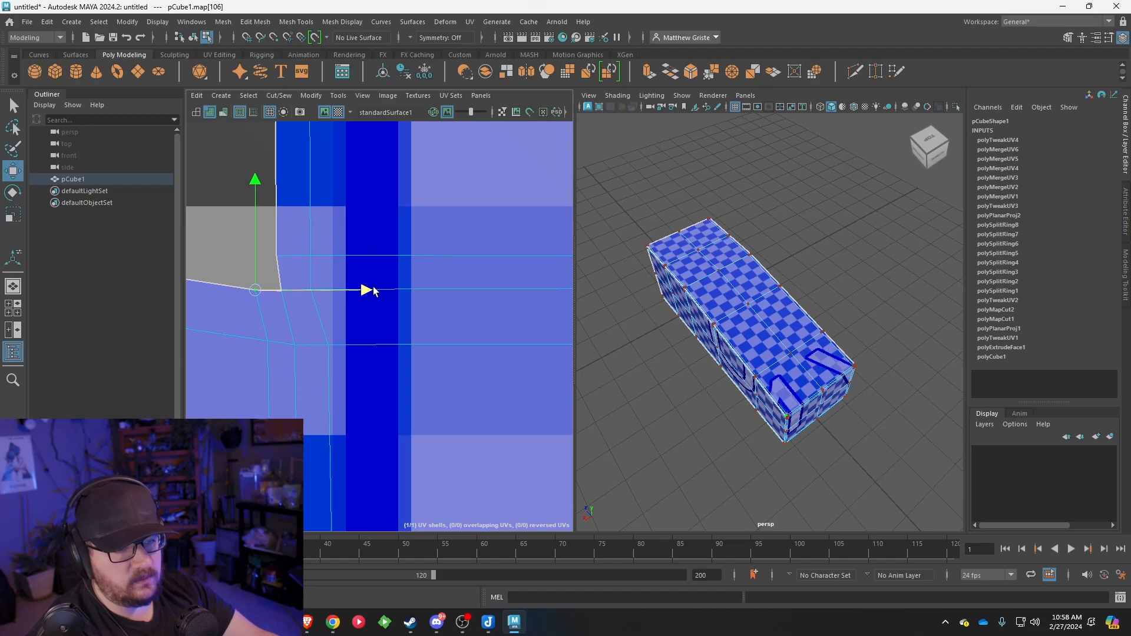
scroll(377, 294, "down", 10)
scroll(475, 310, "down", 6)
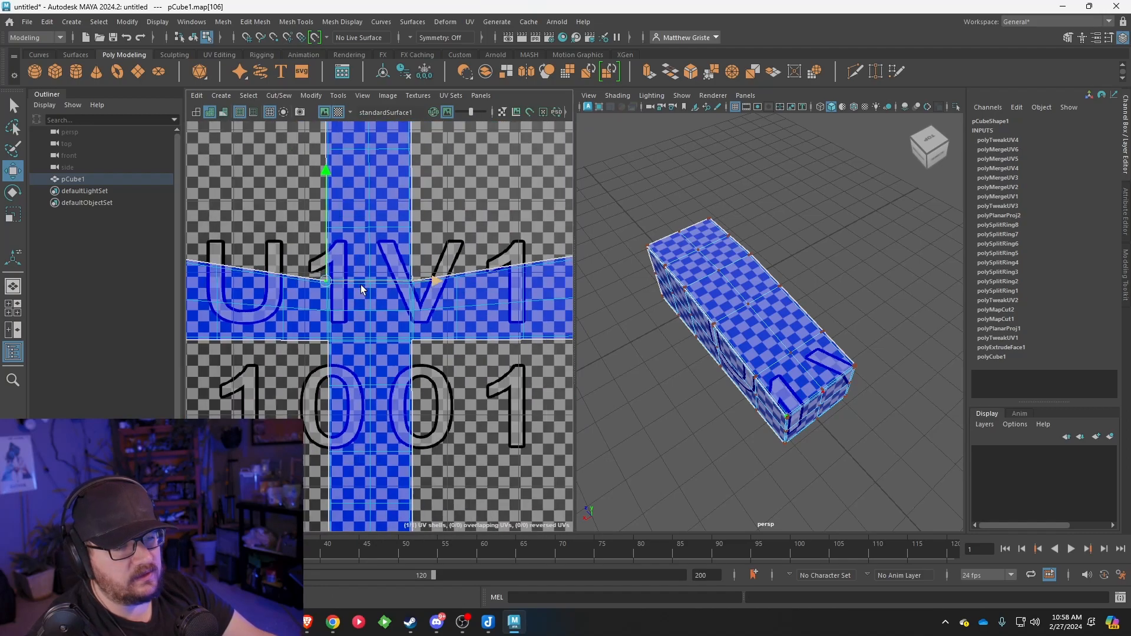
scroll(447, 324, "down", 3)
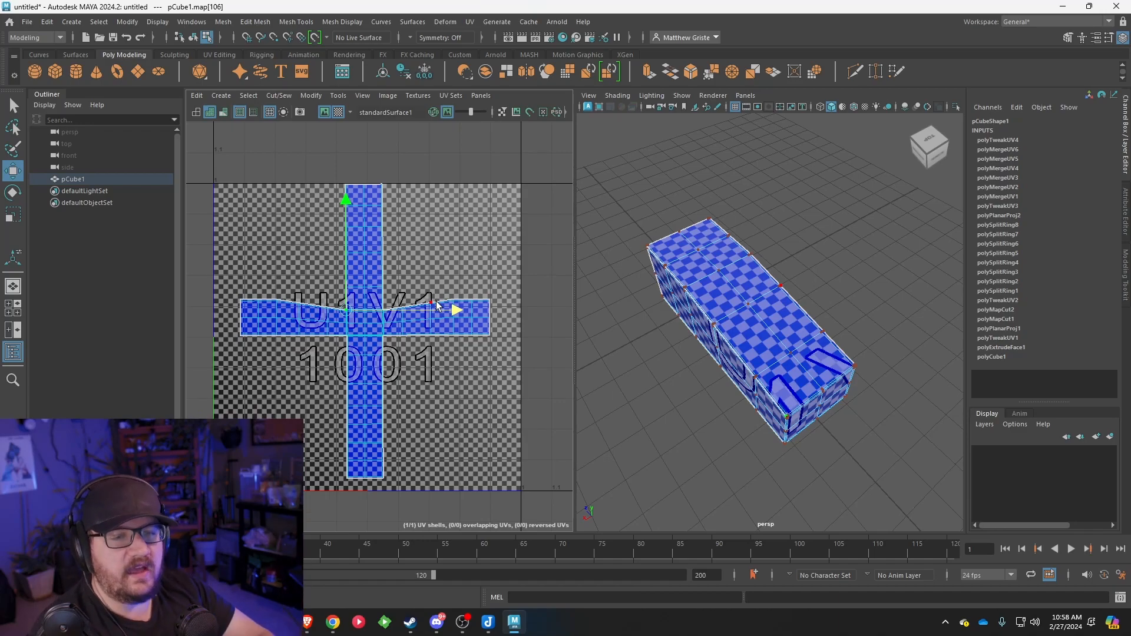
scroll(460, 278, "up", 3)
scroll(461, 278, "down", 2)
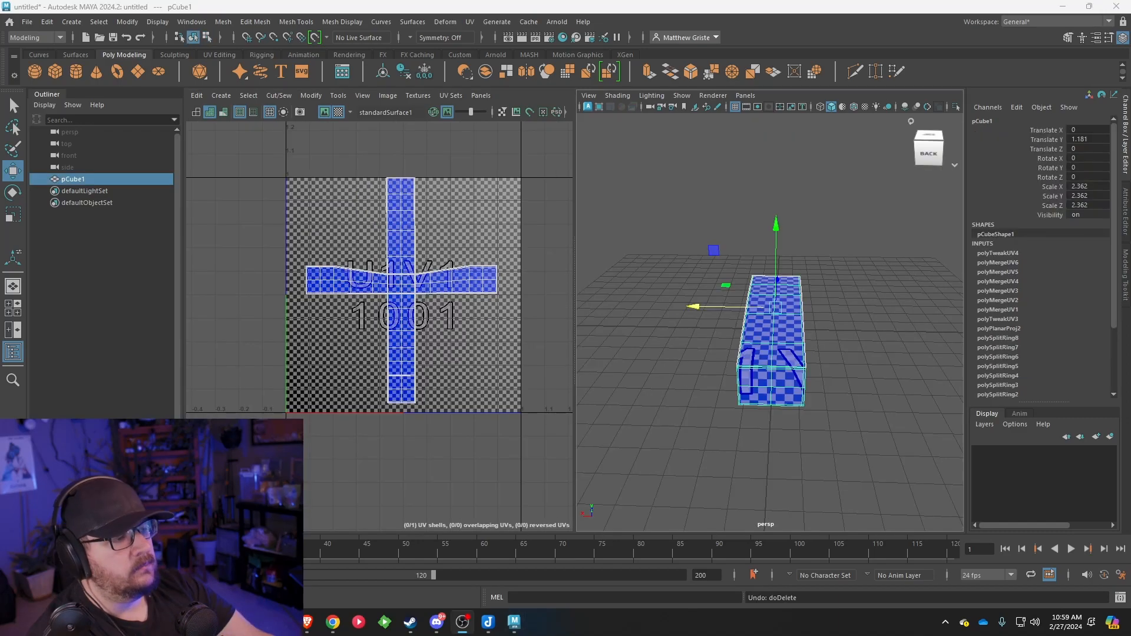
Select the four faces in the middle of the box's top side and extrude them.
left_click_drag(852, 226, 725, 305, "alt")
scroll(723, 306, "up", 8)
scroll(723, 306, "down", 8)
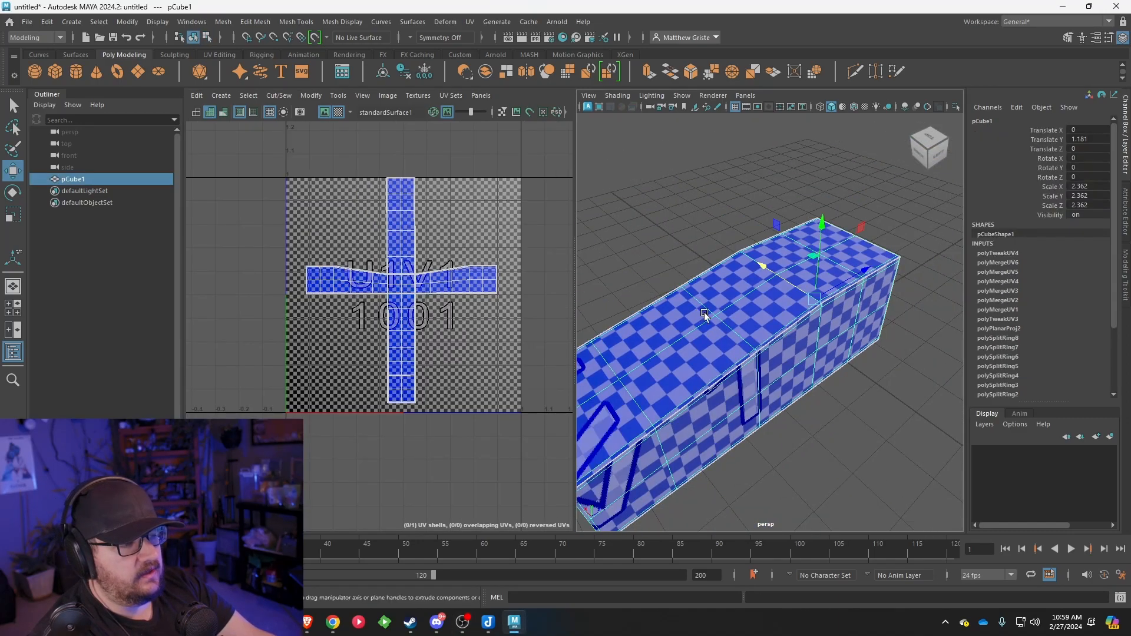
right_click_drag(753, 271, 754, 313)
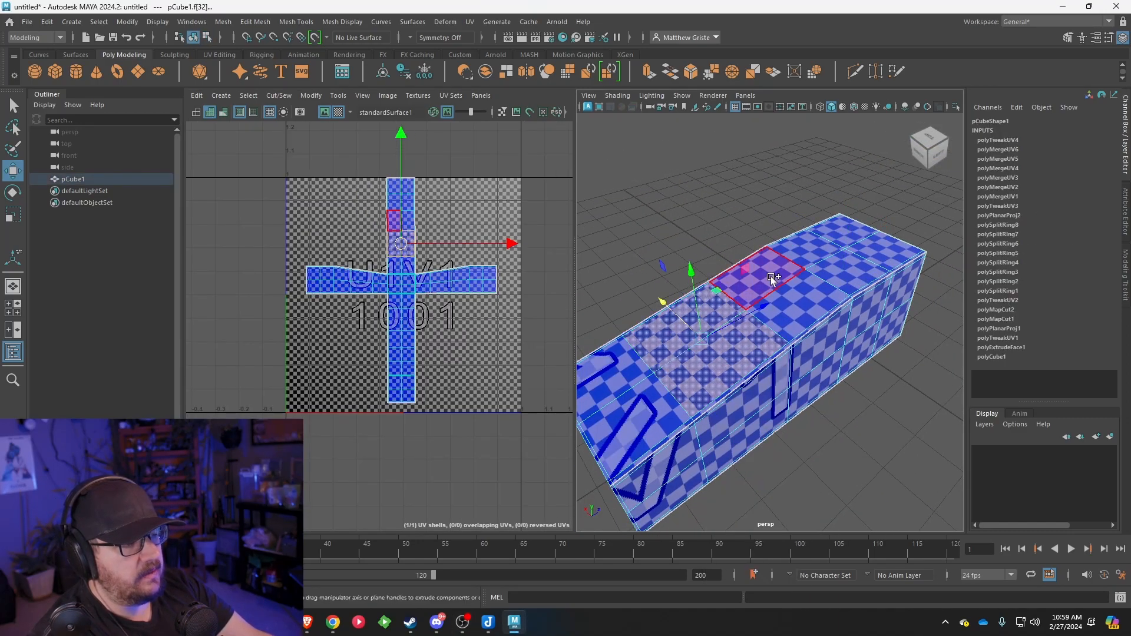
left_click(770, 277)
left_click_drag(770, 277, 702, 139, "alt")
left_click(648, 71)
Scale the extruded faces inward to leave a border around a smaller rectangle on the top side.
left_click_drag(662, 232, 737, 244, "alt")
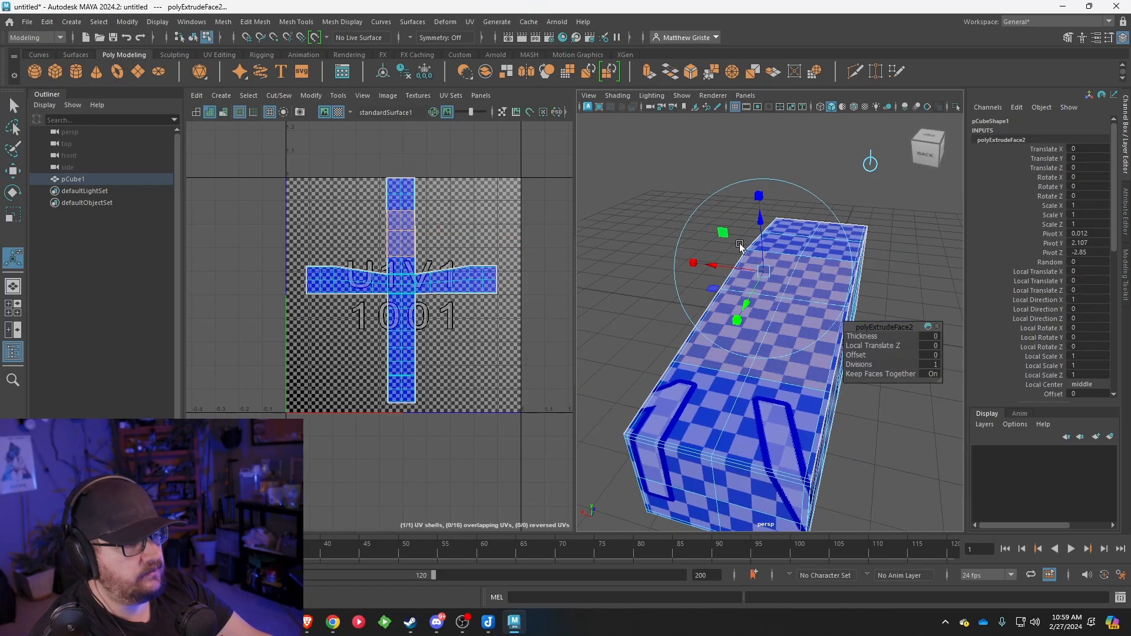
scroll(694, 243, "up", 3)
scroll(659, 240, "down", 2)
left_click_drag(686, 196, 738, 307)
scroll(796, 235, "down", 5)
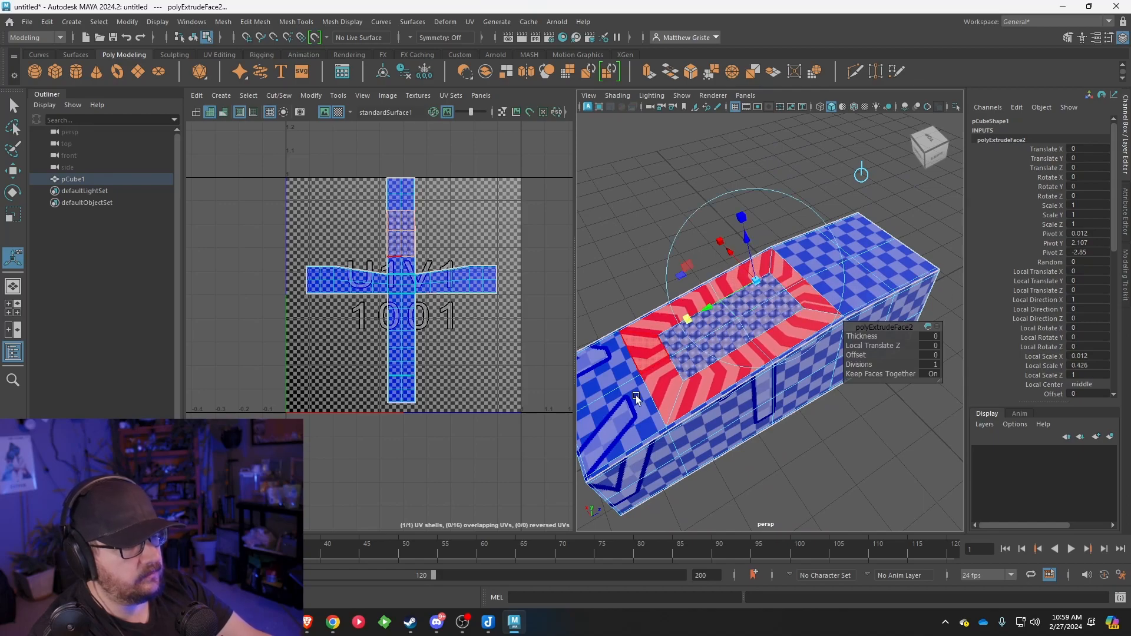
Raise the extruded top faces to a Local Translate Z of 0.465.
left_click_drag(743, 259, 744, 224)
left_click_drag(743, 345, 743, 297, "alt")
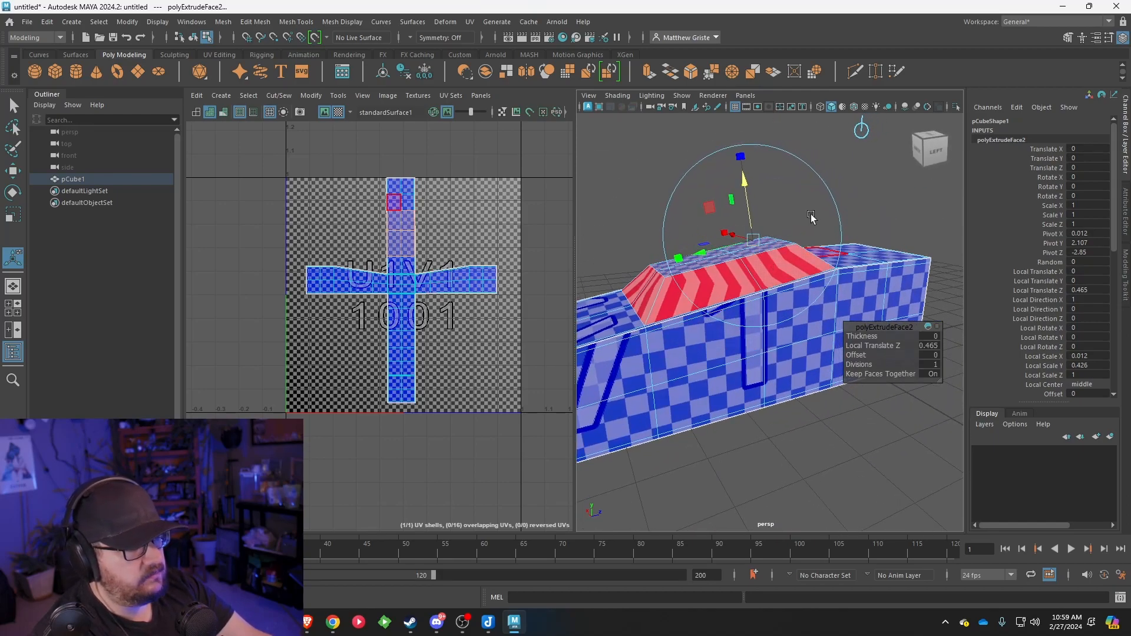
scroll(407, 262, "up", 6)
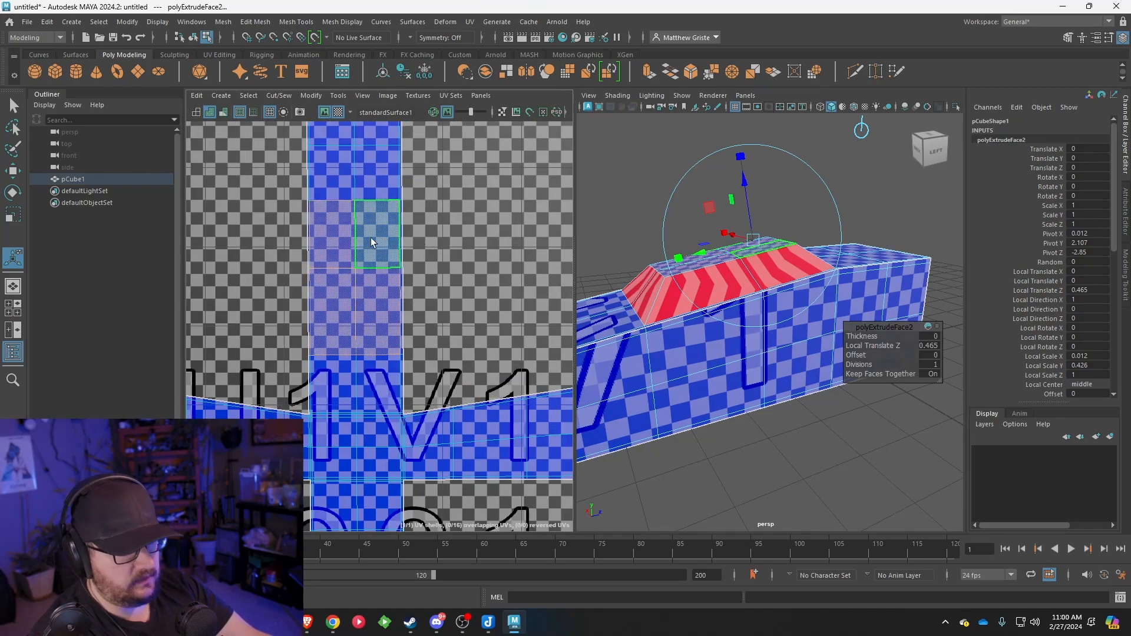
Scale the raised top faces' UVs to a smaller rectangle inside the strip, then adjust their height to even out the sloped sides' checkers.
left_click_drag(688, 273, 685, 270, "alt")
mouse_move(350, 258)
right_mouse_down()
mouse_move(384, 255)
mouse_move(346, 280)
right_mouse_up()
left_click(344, 254)
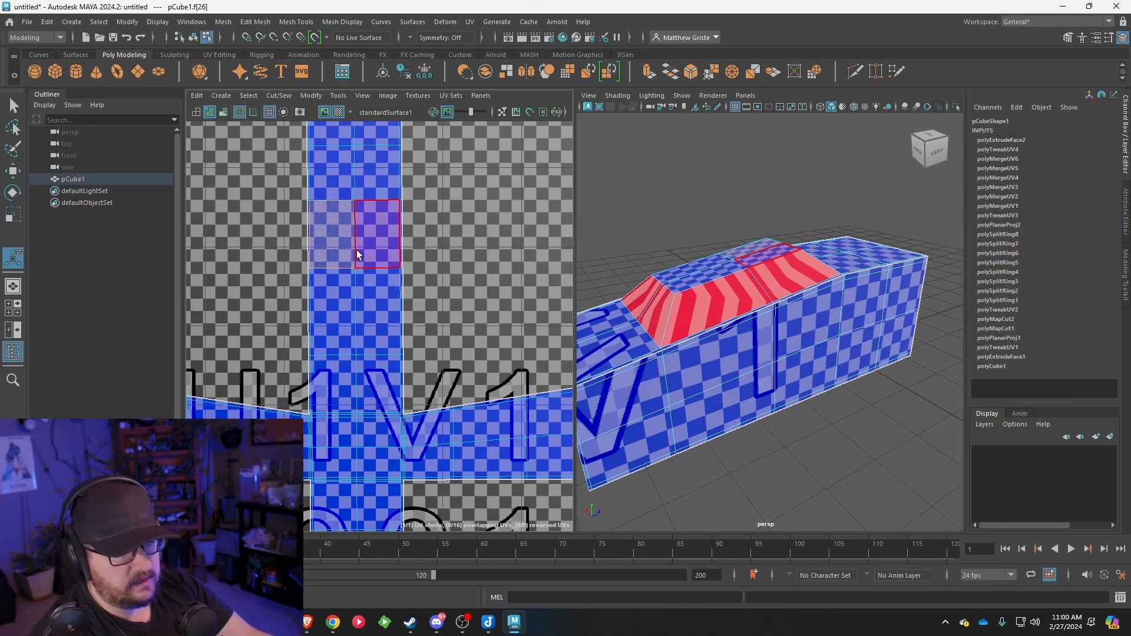
key("ctrl+z")
key("w")
key("e")
key("r")
left_click_drag(356, 276, 298, 261)
left_click_drag(355, 179, 355, 147)
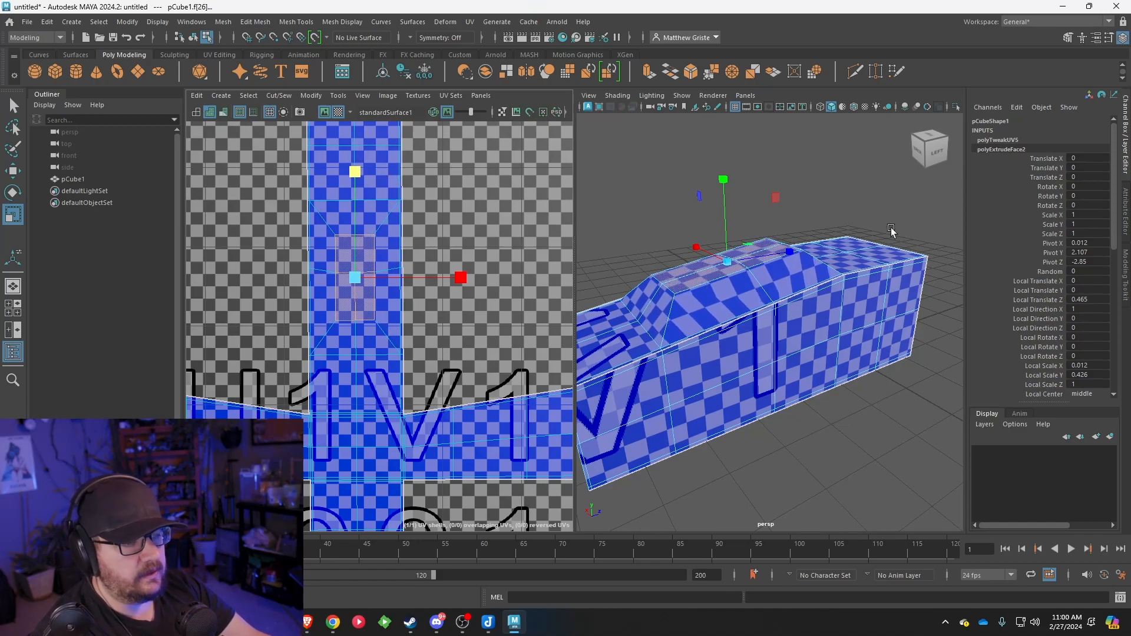
Select the edge loop around the base of the raised section and cut the UVs along it.
left_click_drag(670, 259, 816, 311, "alt")
middle_click_drag(842, 189, 760, 184, "alt")
scroll(757, 298, "up", 8)
scroll(754, 301, "down", 4)
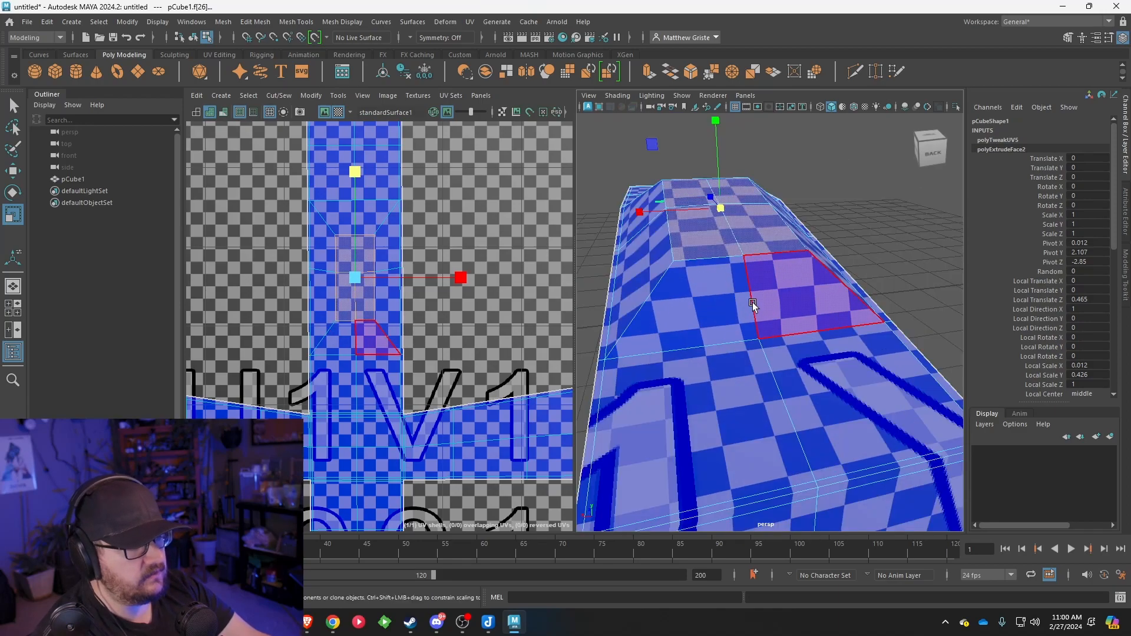
right_click_drag(745, 271, 746, 301)
right_click_drag(751, 246, 751, 246)
left_click(803, 334)
left_click_drag(803, 334, 691, 348, "alt")
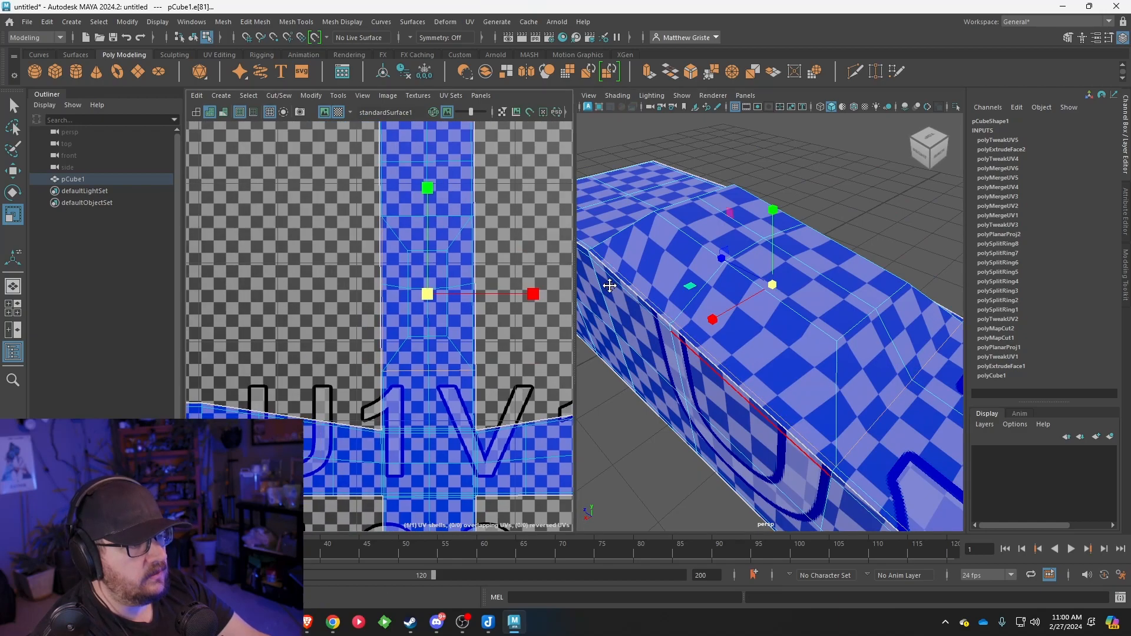
middle_click_drag(608, 285, 677, 289, "alt")
left_click_drag(704, 288, 696, 356, "alt")
left_click_drag(648, 321, 741, 265, "alt")
left_click(305, 24)
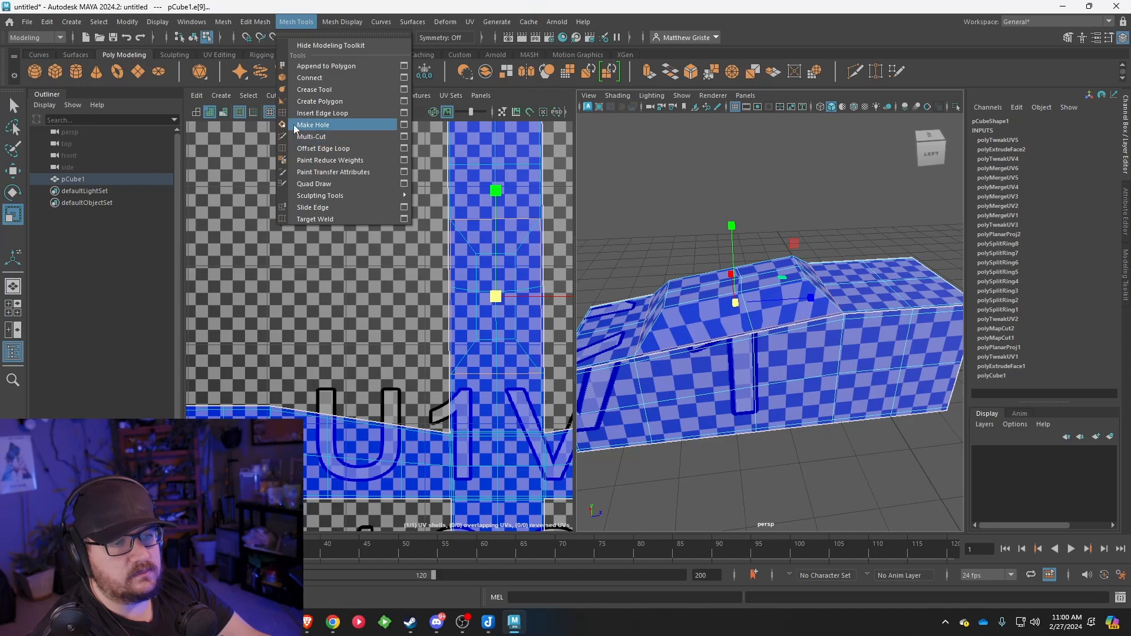
left_click(235, 87)
left_click(222, 98)
mouse_move(281, 94)
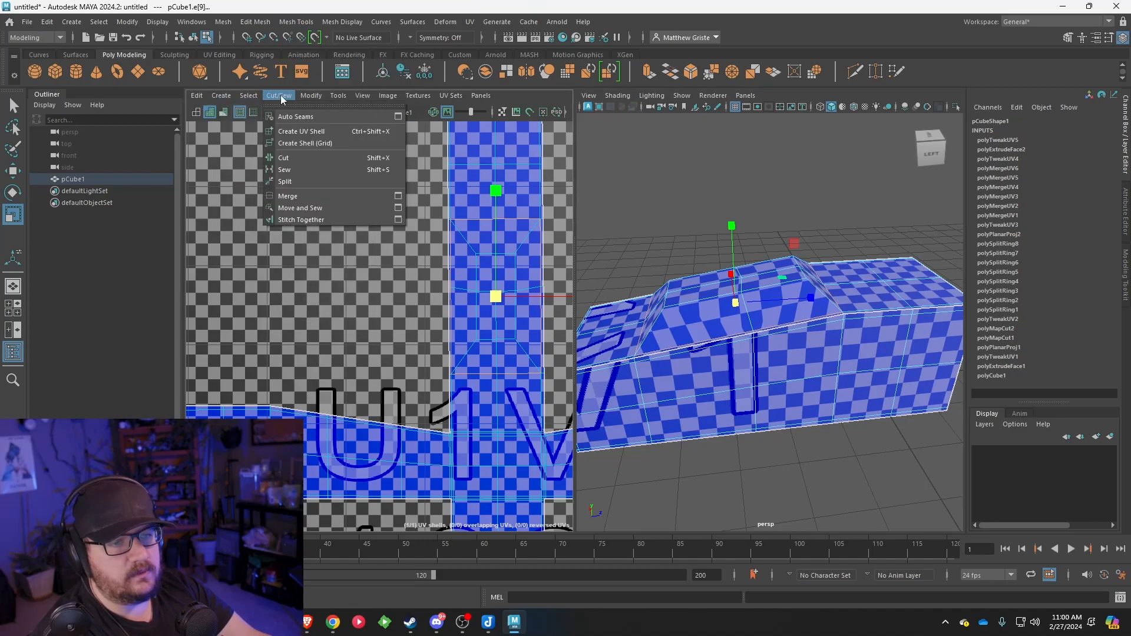
left_click(291, 159)
Move the raised section's UV shell out of the strip into the empty UV space beside it.
right_click_drag(702, 299, 556, 250)
mouse_move(480, 242)
right_mouse_down()
mouse_move(523, 245)
mouse_move(460, 232)
right_mouse_up()
left_click(495, 255)
scroll(540, 297, "down", 2)
left_click_drag(510, 295, 392, 301)
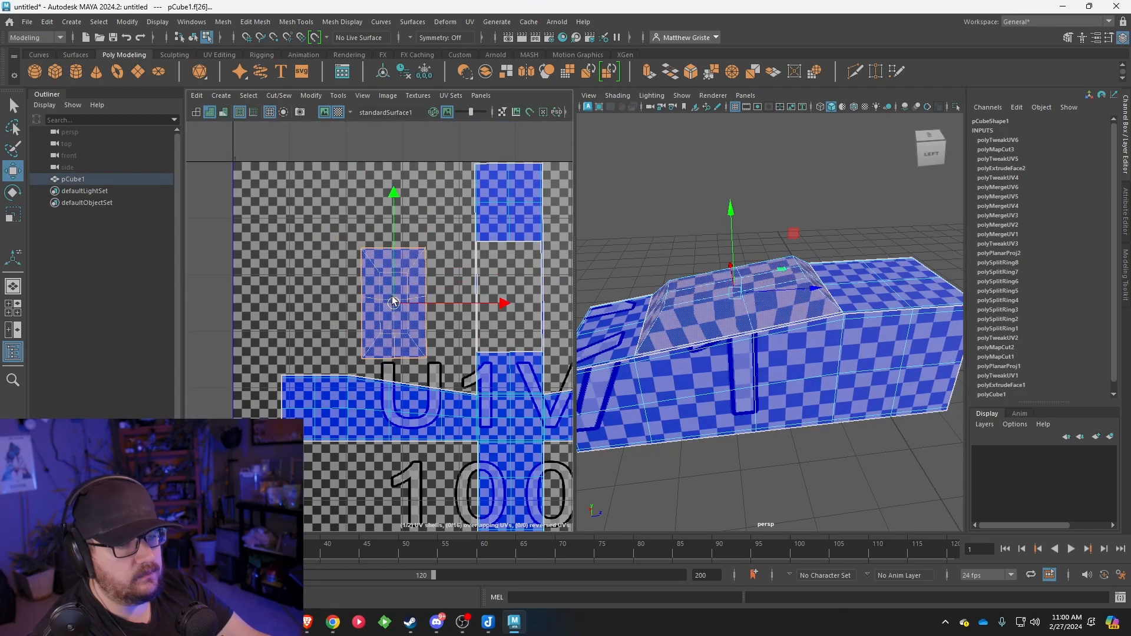
Select the four diagonal corner edges of the raised section's shell and cut the UVs along them.
scroll(403, 307, "up", 3)
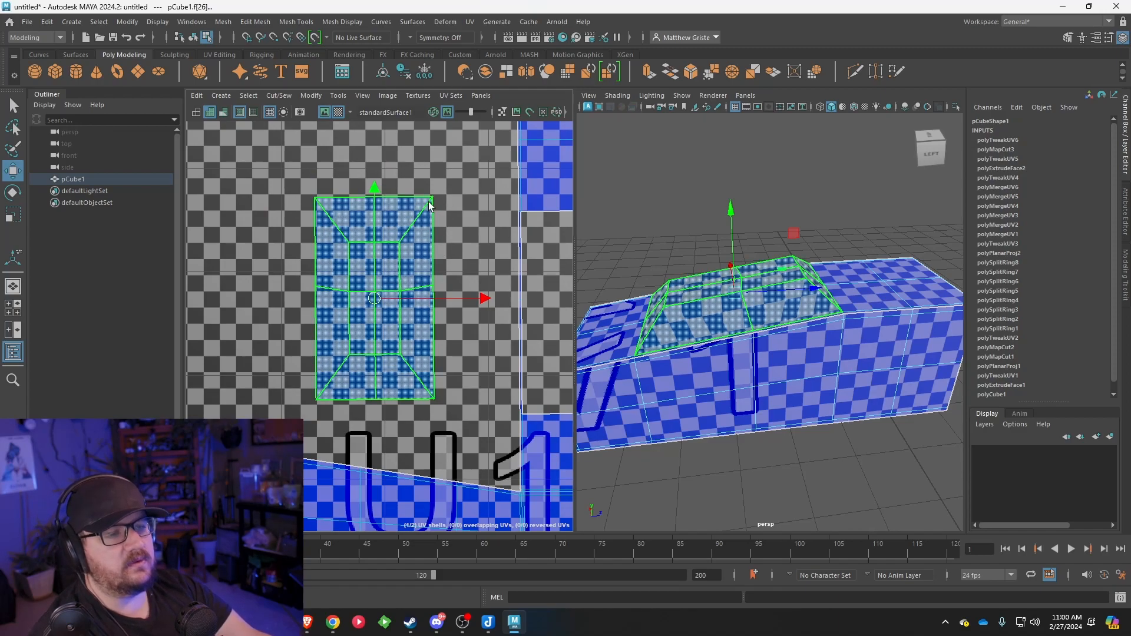
scroll(444, 227, "up", 1)
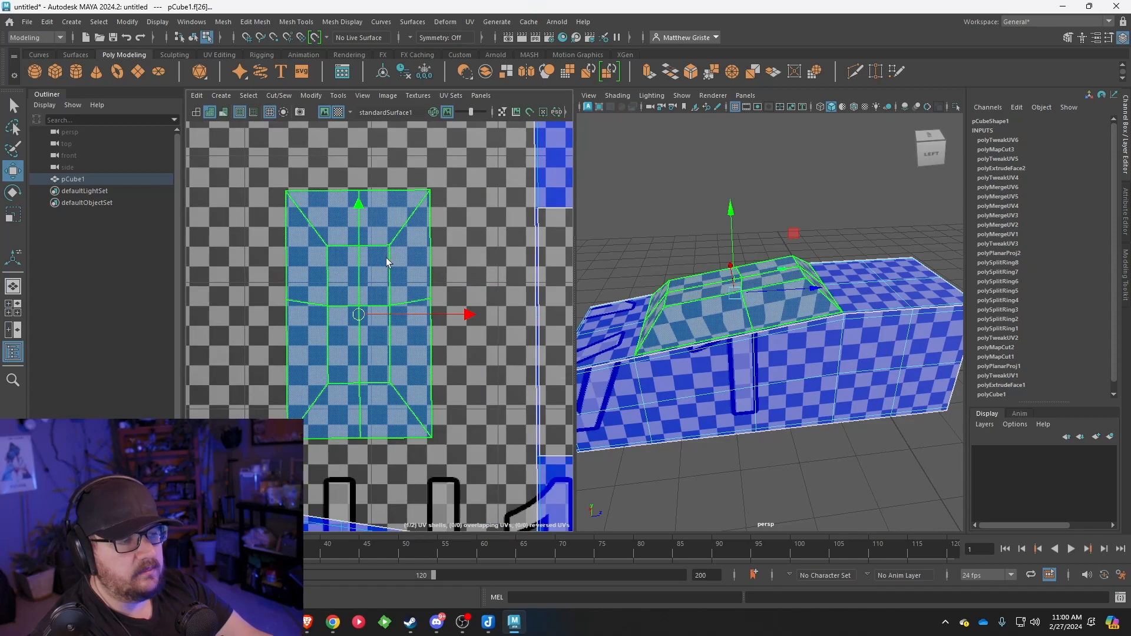
scroll(733, 304, "up", 4)
scroll(710, 312, "down", 5)
left_click_drag(712, 312, 820, 269, "alt")
left_click_drag(764, 292, 766, 325, "alt")
key("F10")
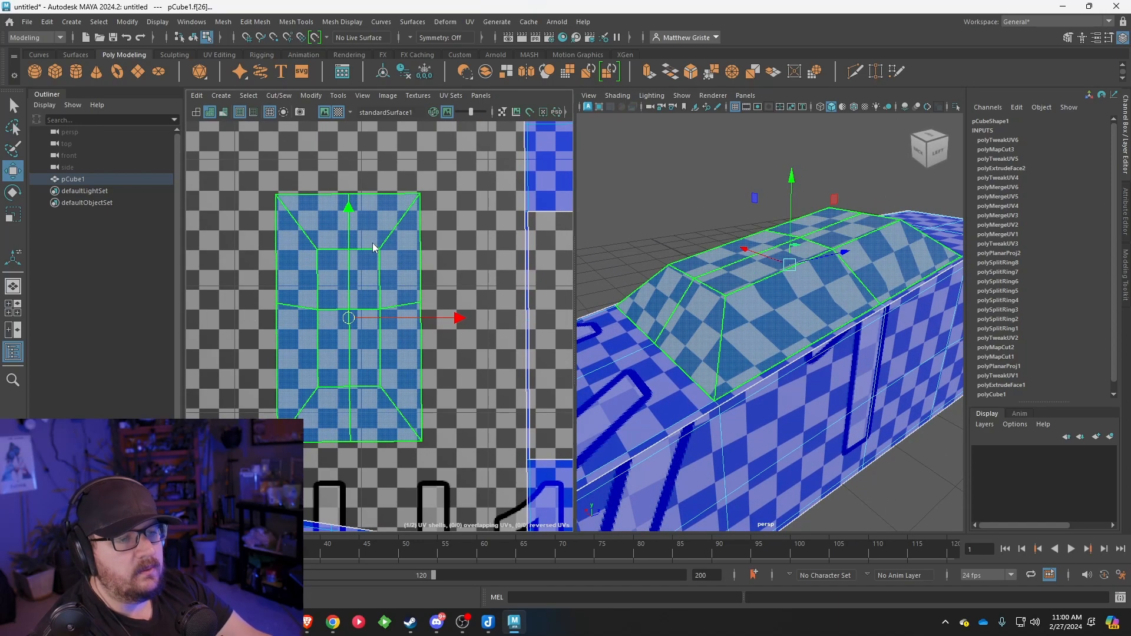
left_click(305, 236)
left_click(309, 403)
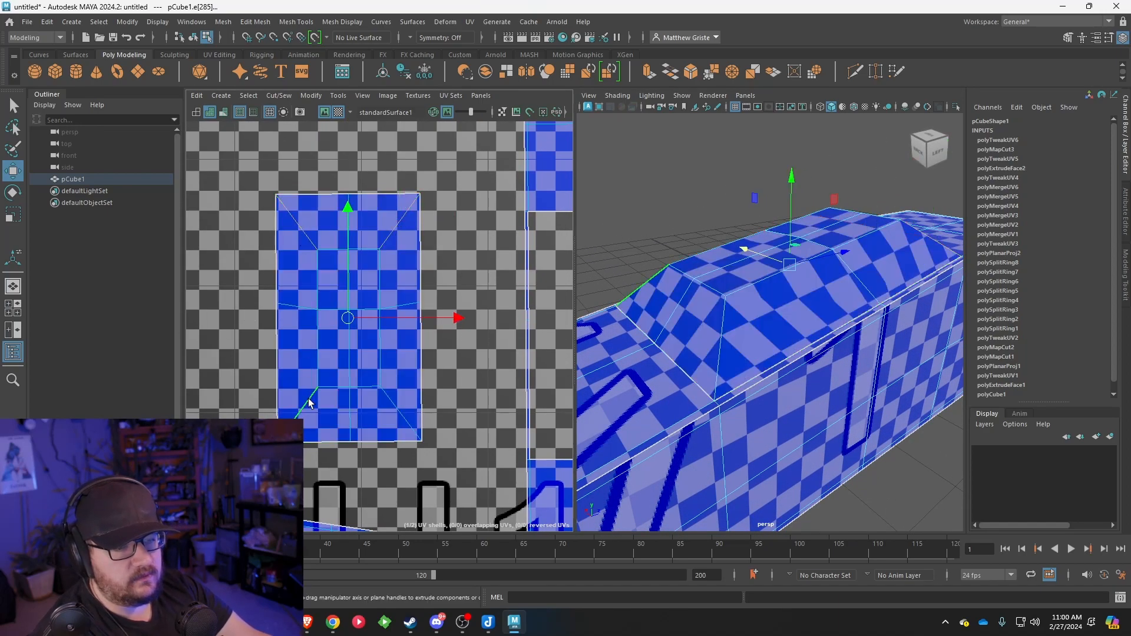
left_click(278, 95)
left_click(295, 158)
Select all UVs of the raised section's shell, unfold them and clear the selection.
right_click_drag(304, 197, 373, 201)
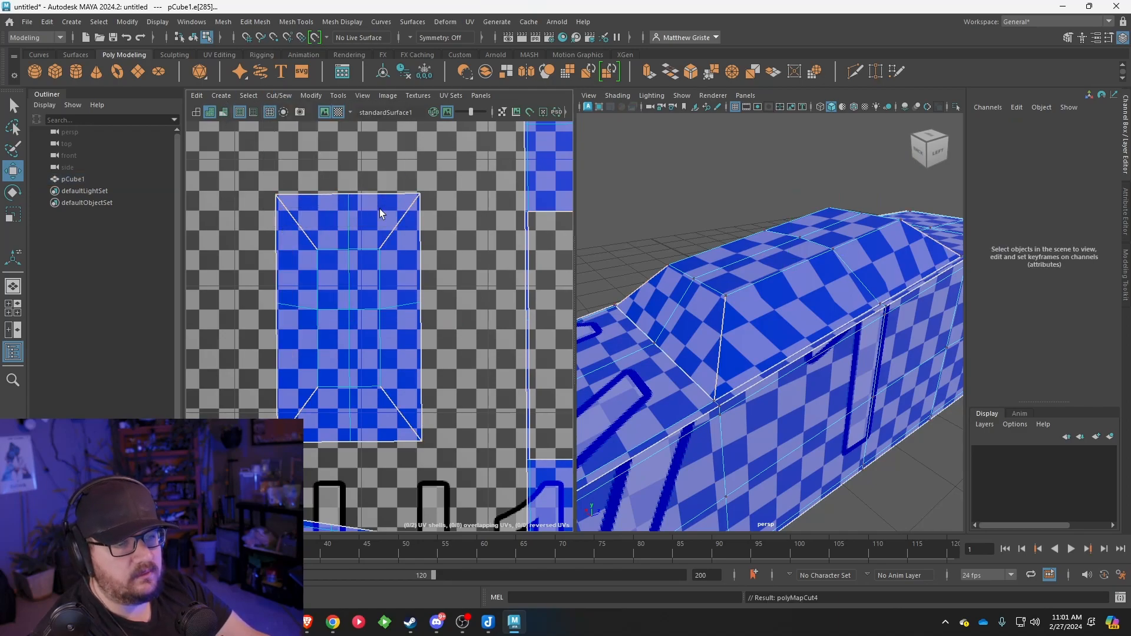
scroll(398, 276, "down", 3)
left_click_drag(436, 390, 278, 199)
left_click(310, 92)
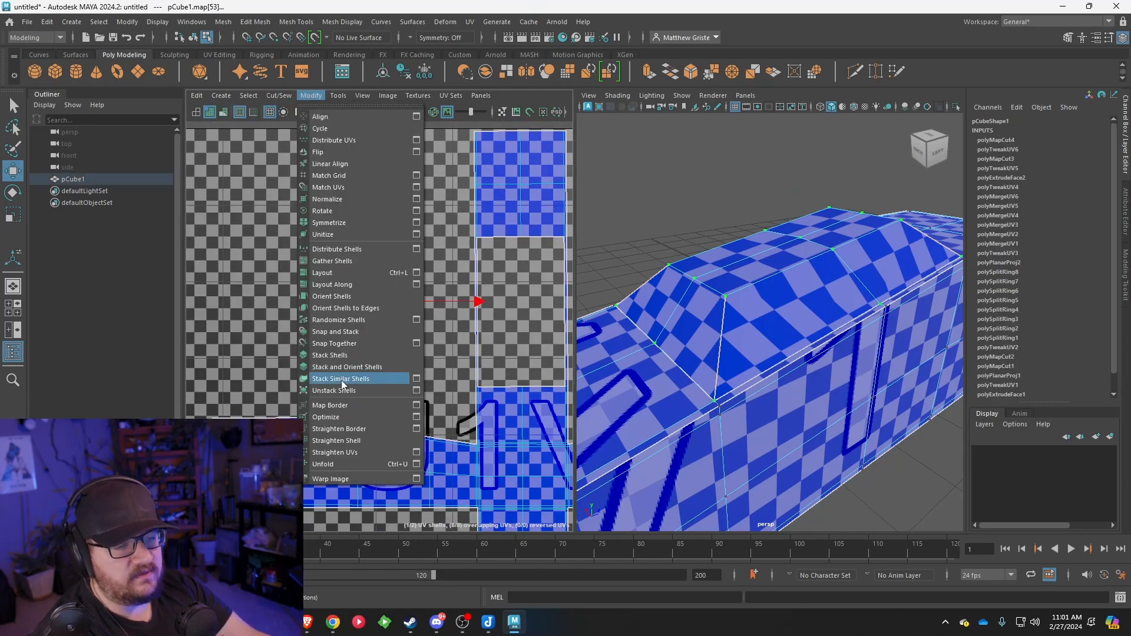
left_click(333, 462)
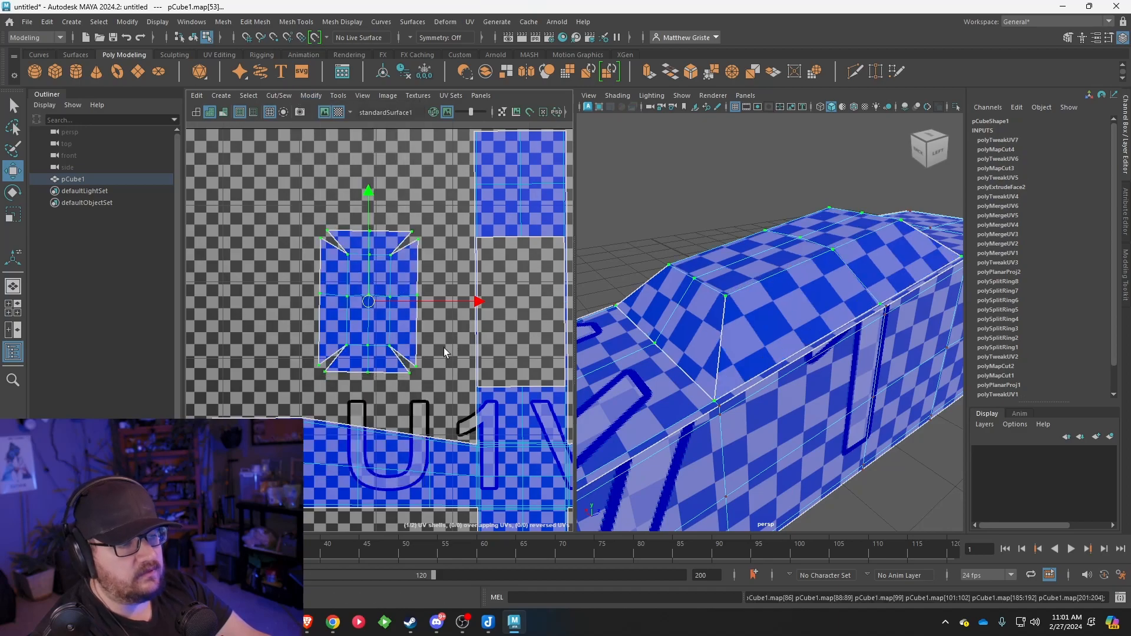
left_click(444, 348)
Examine the checker pattern along the raised section's cut corners from several sides, with and without smooth preview.
left_click_drag(765, 326, 592, 343, "alt")
scroll(366, 252, "up", 2)
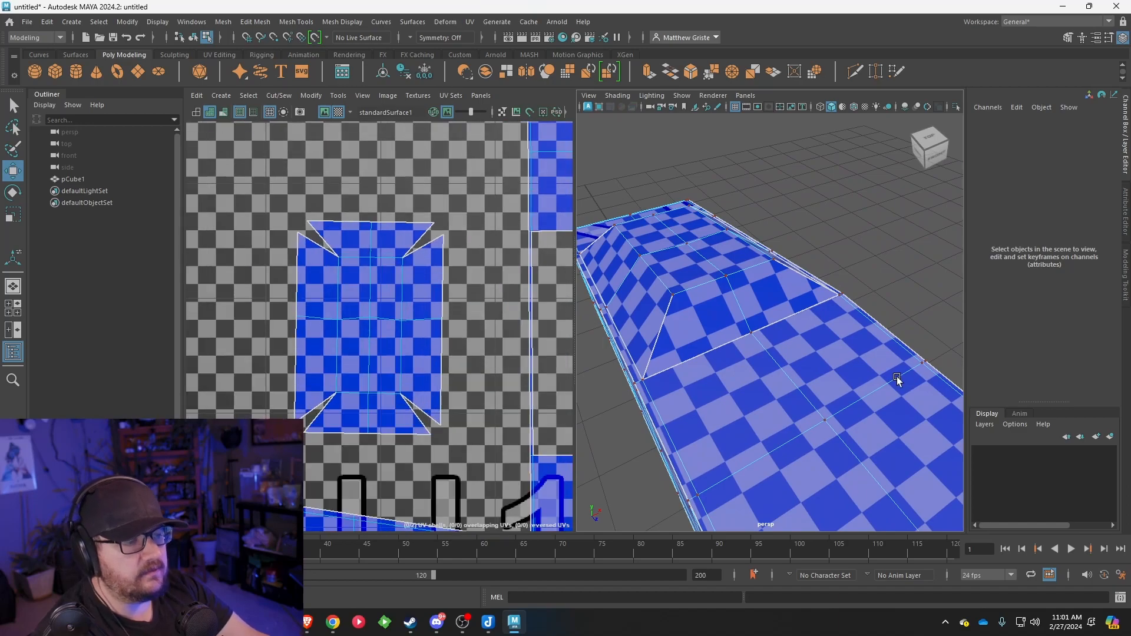
left_click_drag(741, 367, 773, 356, "alt")
scroll(765, 363, "up", 5)
middle_click_drag(728, 381, 762, 370, "alt")
scroll(765, 370, "down", 5)
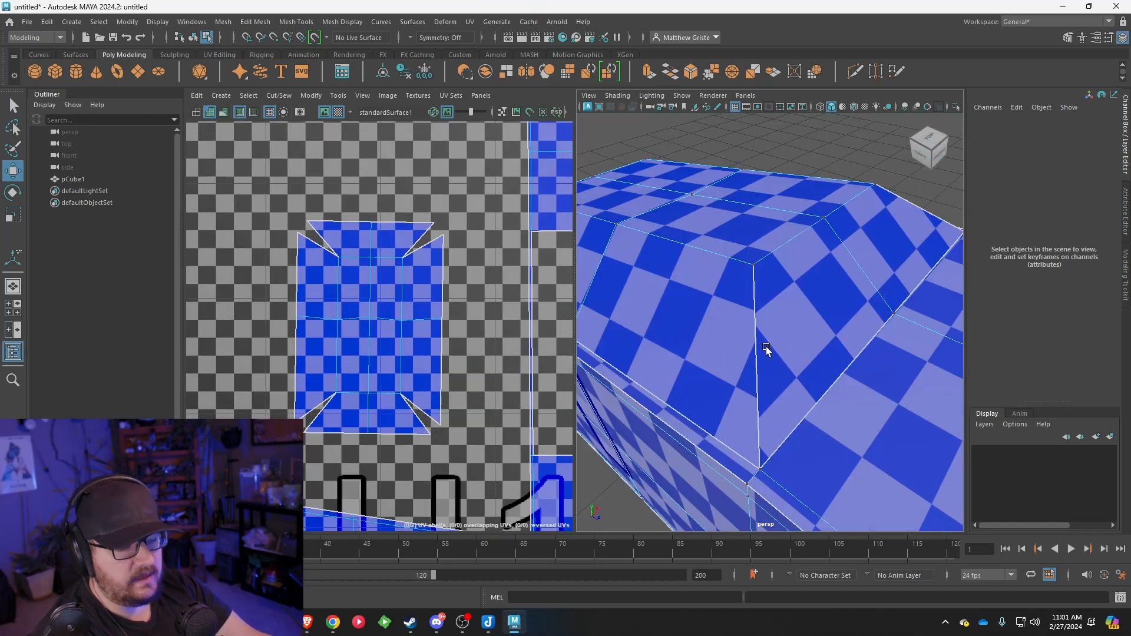
key("3")
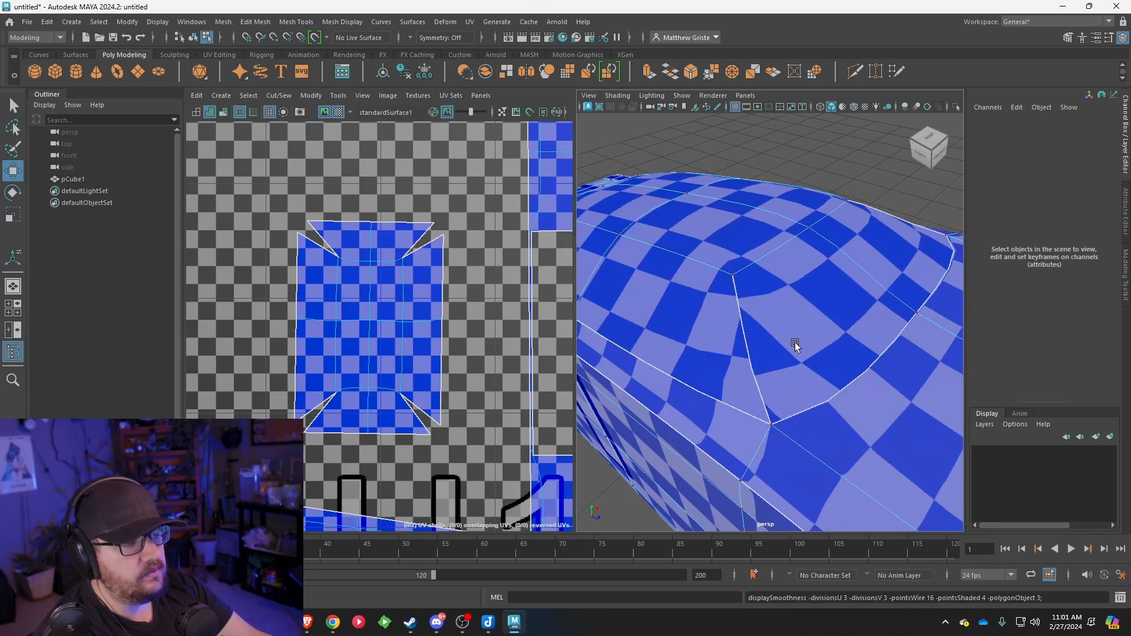
key("1")
scroll(653, 318, "down", 7)
left_click_drag(652, 319, 787, 307, "alt")
mouse_move(677, 295)
left_mouse_down("alt")
mouse_move(669, 285)
mouse_move(679, 285)
left_mouse_up("alt")
left_click_drag(810, 303, 624, 223, "alt")
scroll(717, 323, "up", 3)
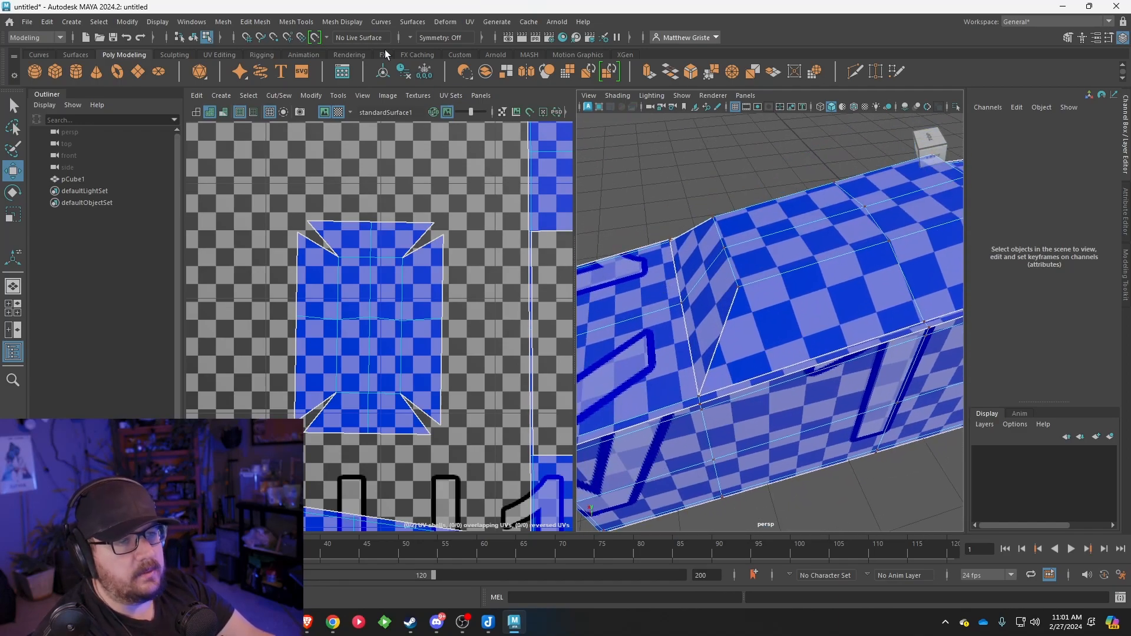
Insert edge loops close to the edges framing the raised section's flat top.
left_click(342, 22)
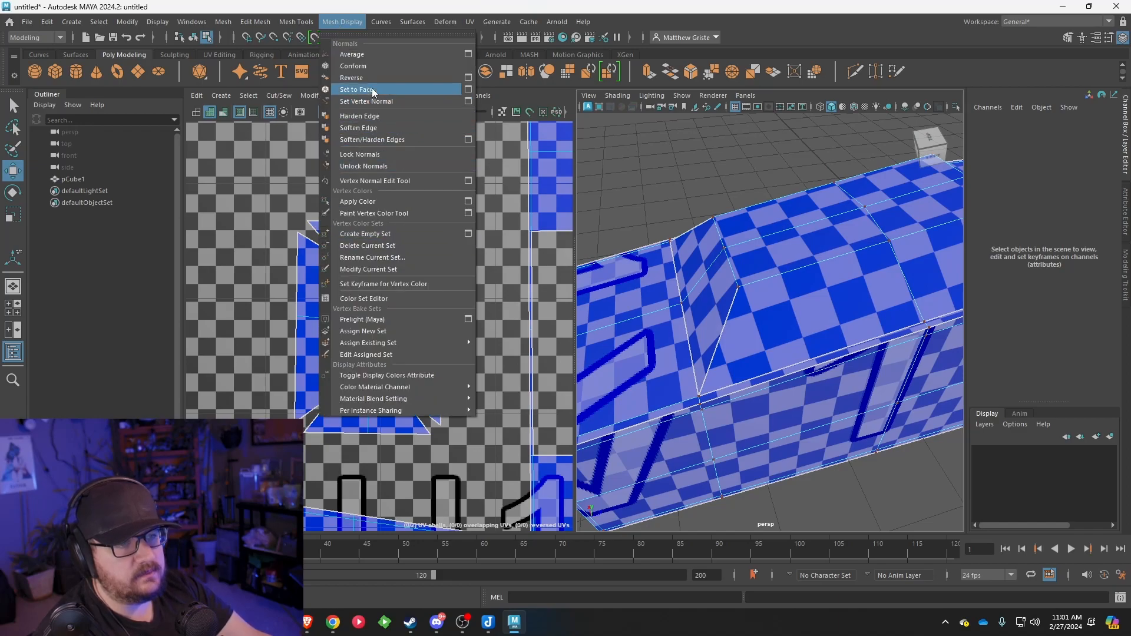
mouse_move(296, 22)
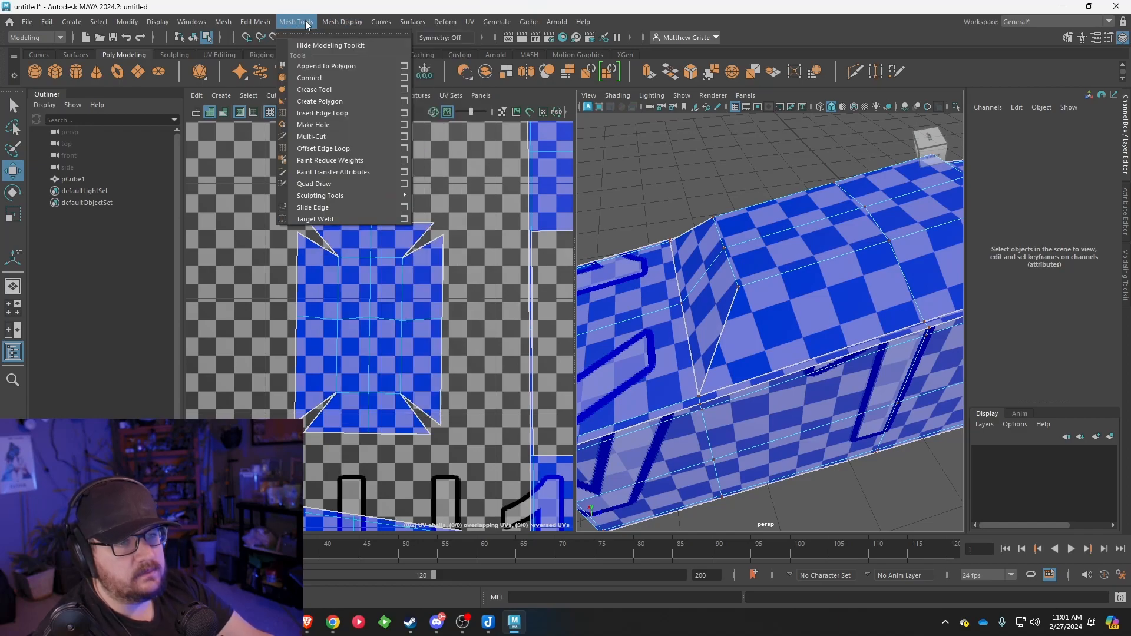
left_click(322, 113)
scroll(725, 255, "up", 5)
left_click_drag(671, 205, 667, 205)
left_click_drag(668, 207, 881, 222, "alt")
middle_click_drag(881, 222, 833, 240, "alt")
left_click_drag(832, 238, 826, 240)
scroll(815, 232, "down", 5)
left_click_drag(625, 220, 802, 211, "alt")
middle_click_drag(658, 217, 926, 241, "alt")
left_click_drag(848, 230, 845, 228)
scroll(853, 239, "down", 6)
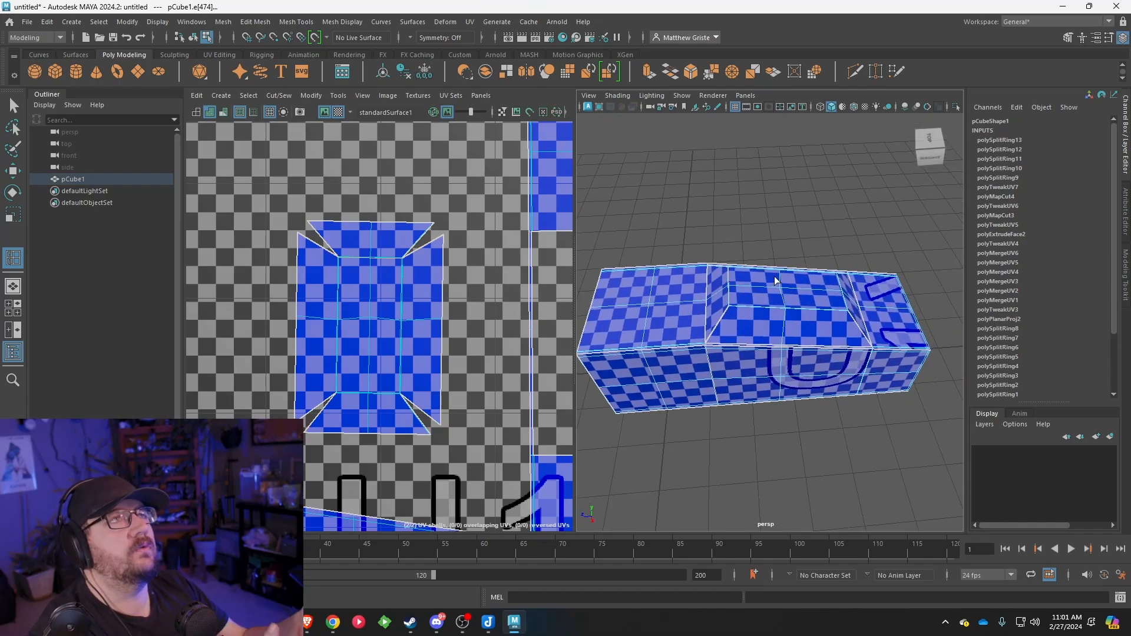
Leave the edge loop tool, return to object mode and select the box in smooth preview.
left_click_drag(853, 268, 715, 269, "alt")
scroll(767, 255, "up", 5)
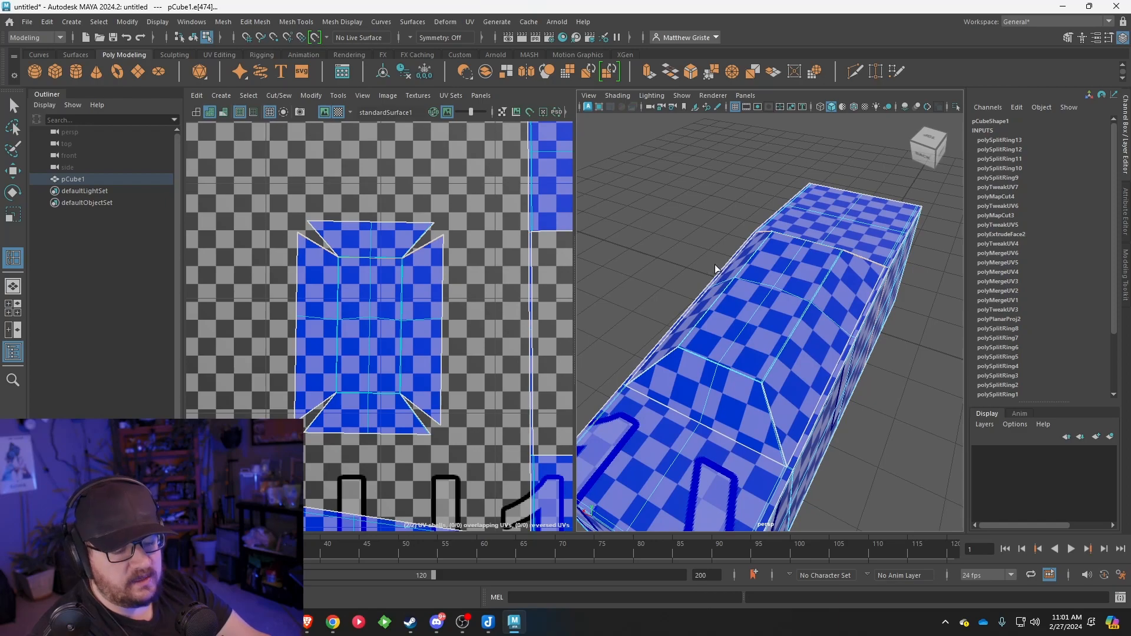
left_click_drag(825, 273, 797, 307, "alt")
key("q")
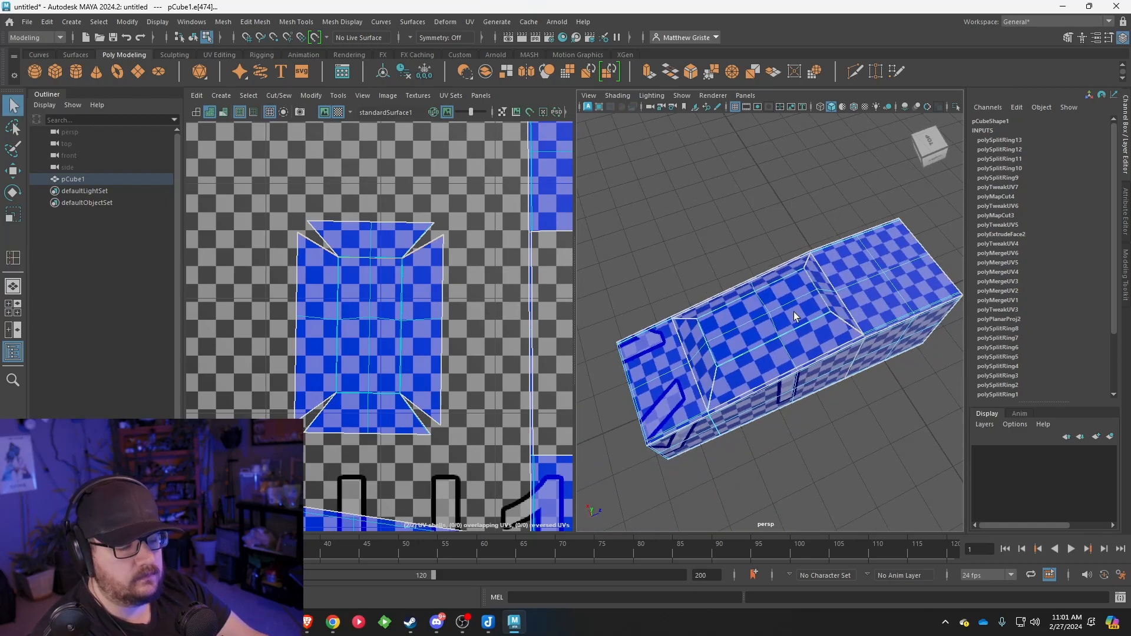
right_click_drag(790, 314, 848, 259)
left_click(881, 424)
left_click_drag(881, 424, 846, 410, "alt")
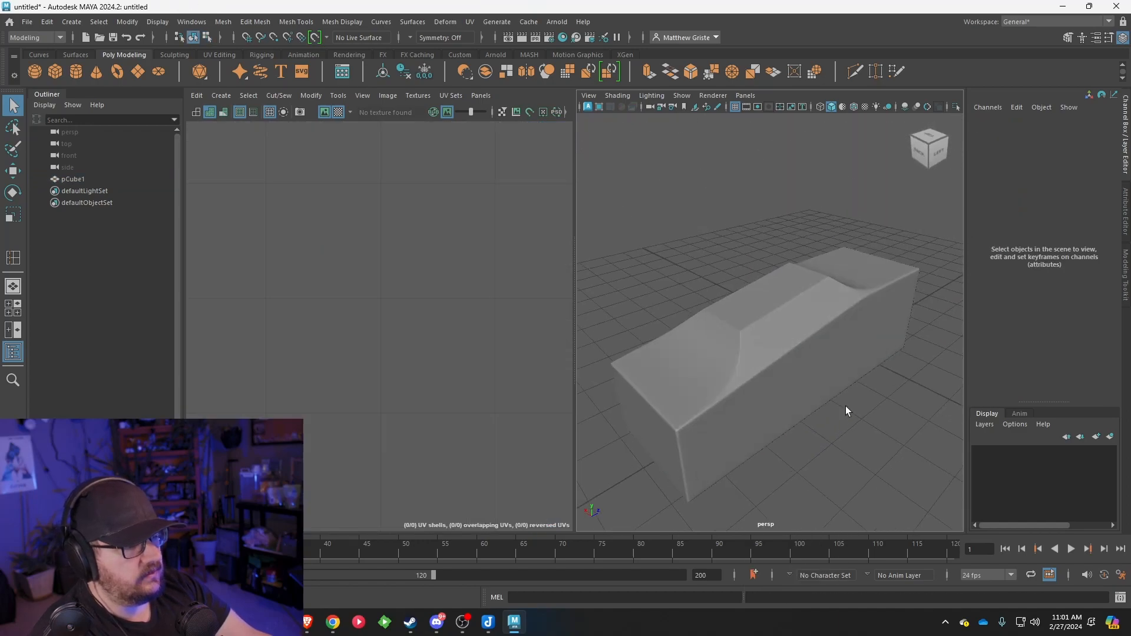
left_click(829, 361)
Examine how smoothing curves the raised section's corners on the model and in the UV layout.
left_click_drag(829, 360, 901, 356, "alt")
scroll(871, 362, "up", 5)
left_click_drag(673, 404, 852, 367, "alt")
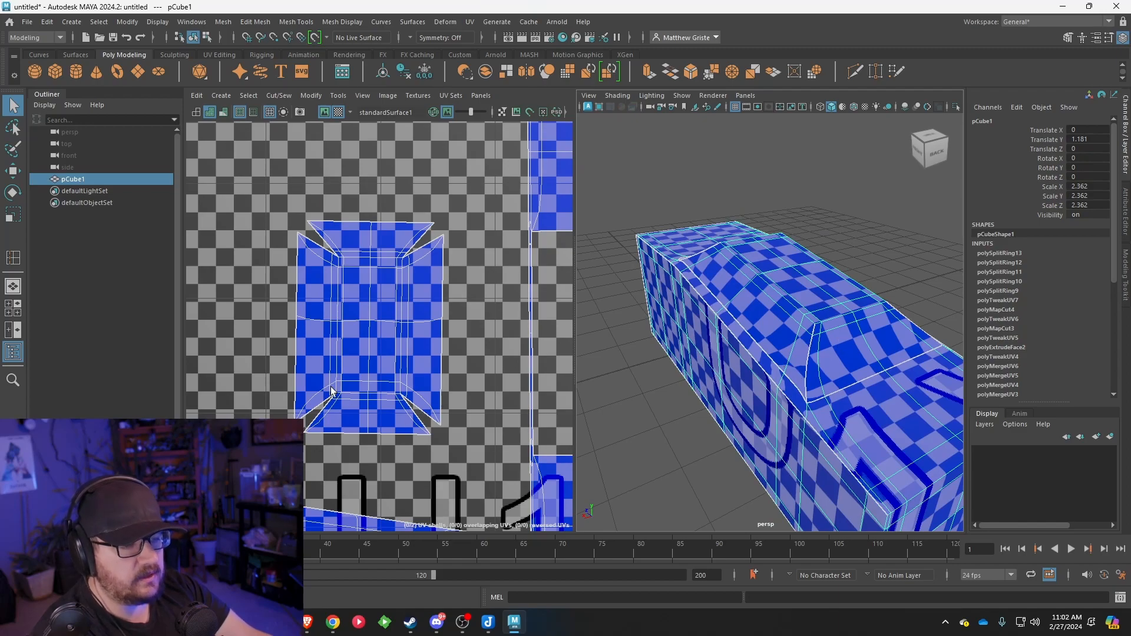
scroll(354, 387, "up", 3)
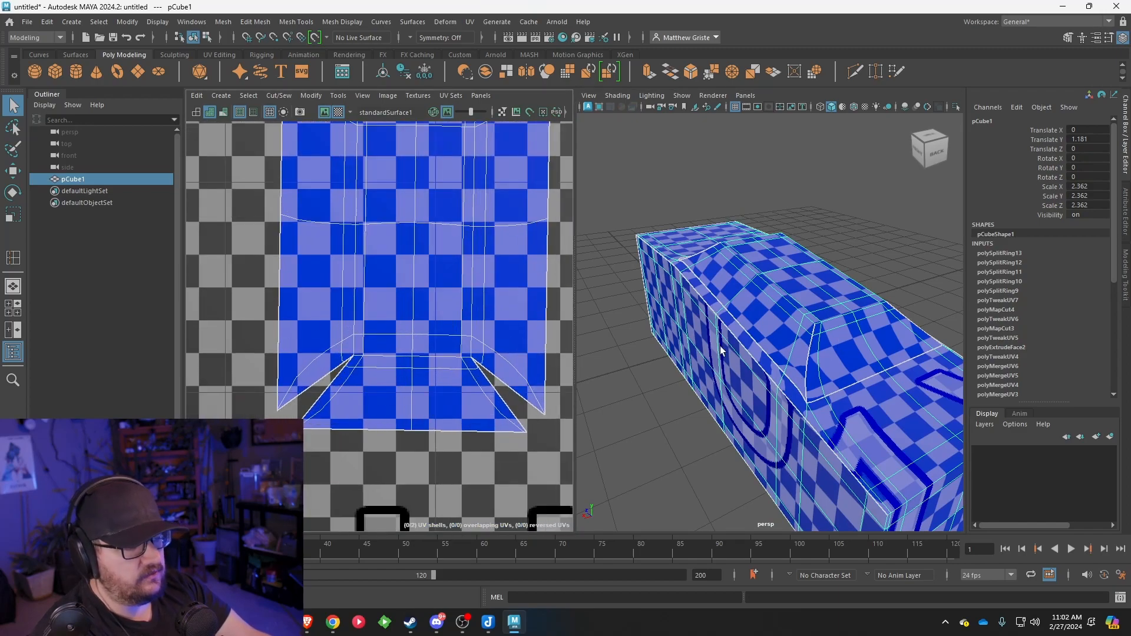
left_click_drag(704, 353, 827, 349, "alt")
scroll(828, 349, "up", 5)
Turn off smooth preview and insert an edge loop around the raised section's sloped sides, close to its base.
key("1")
left_click_drag(887, 370, 799, 337, "alt")
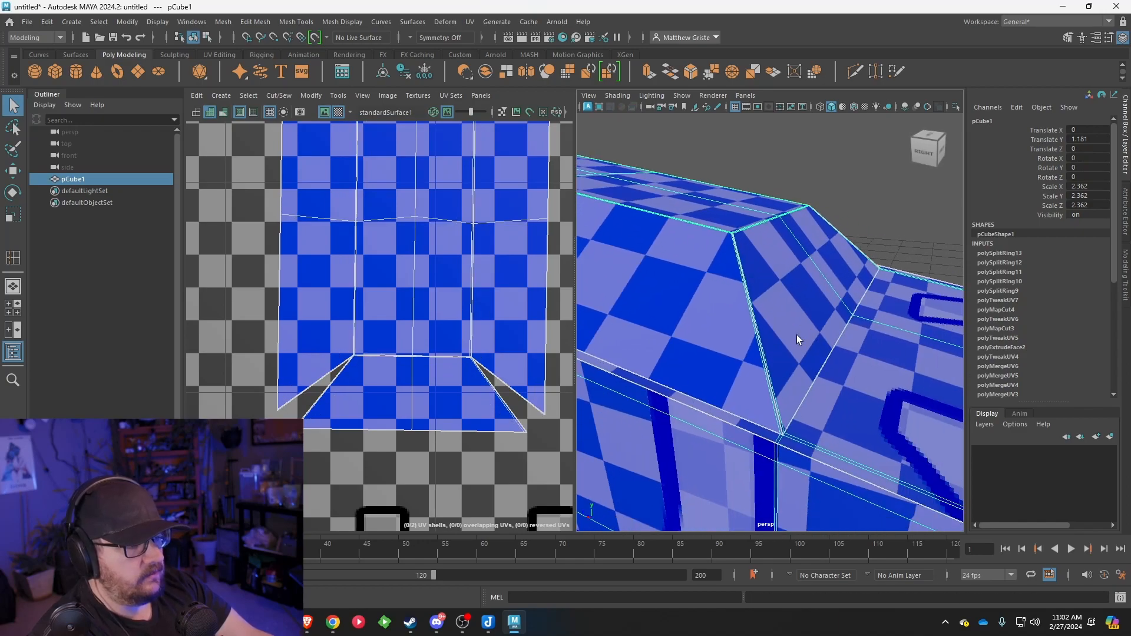
left_click(257, 23)
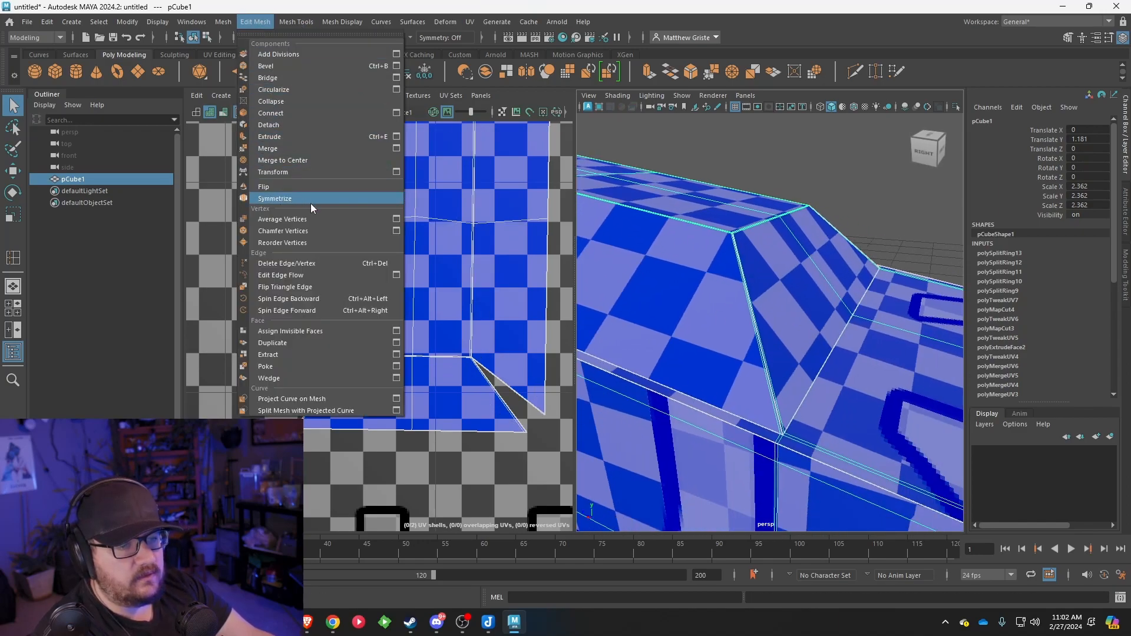
mouse_move(296, 22)
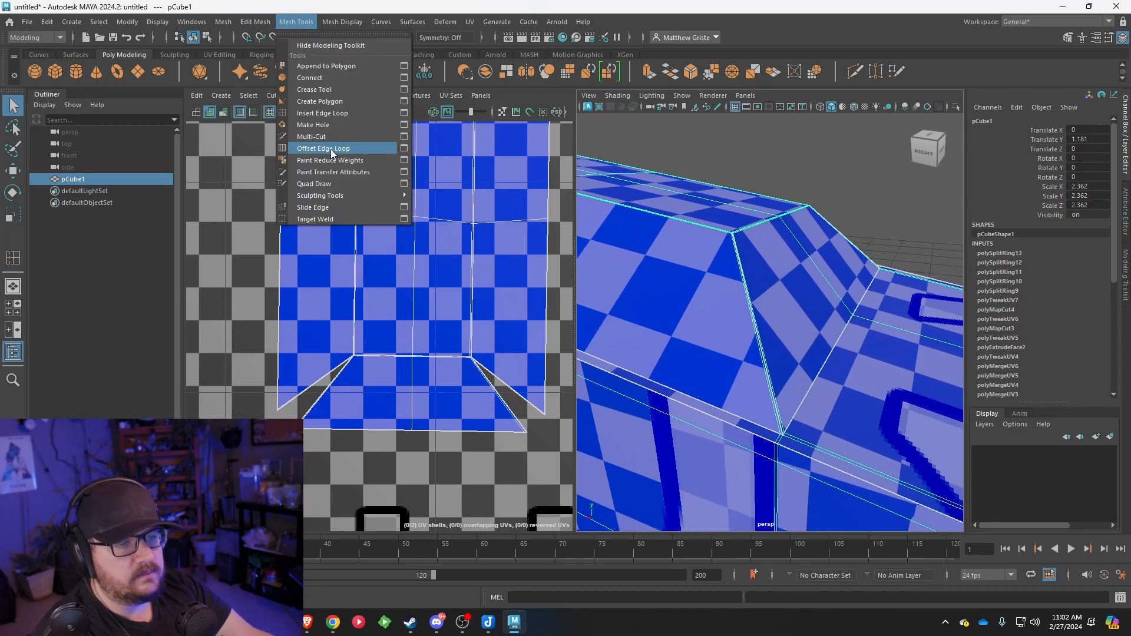
left_click(324, 113)
left_click(781, 433)
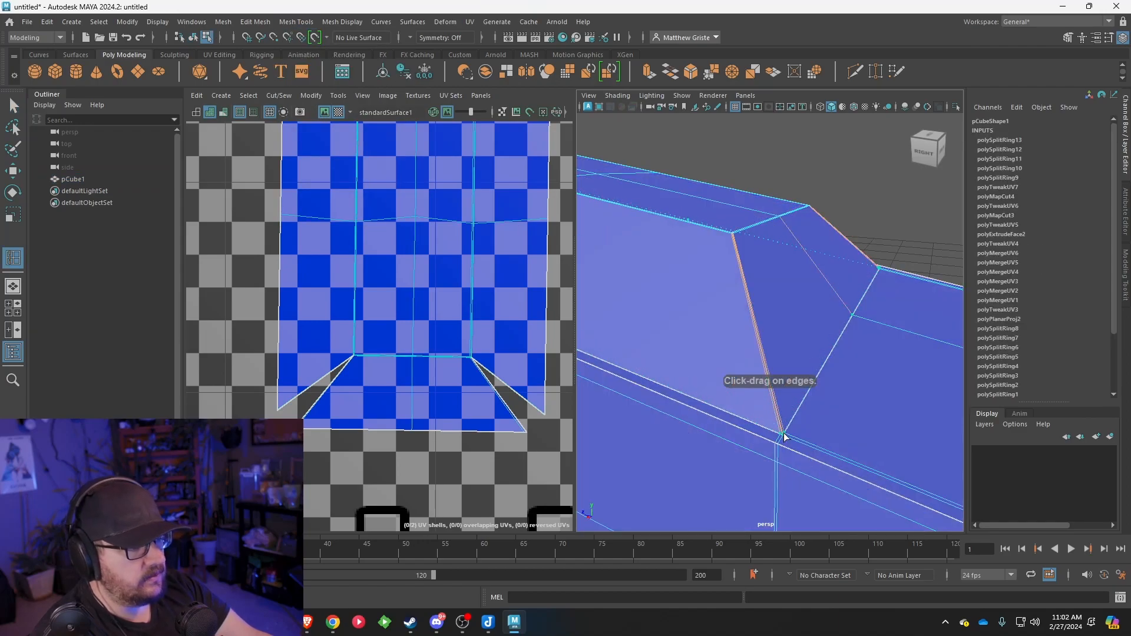
left_click_drag(788, 428, 787, 429)
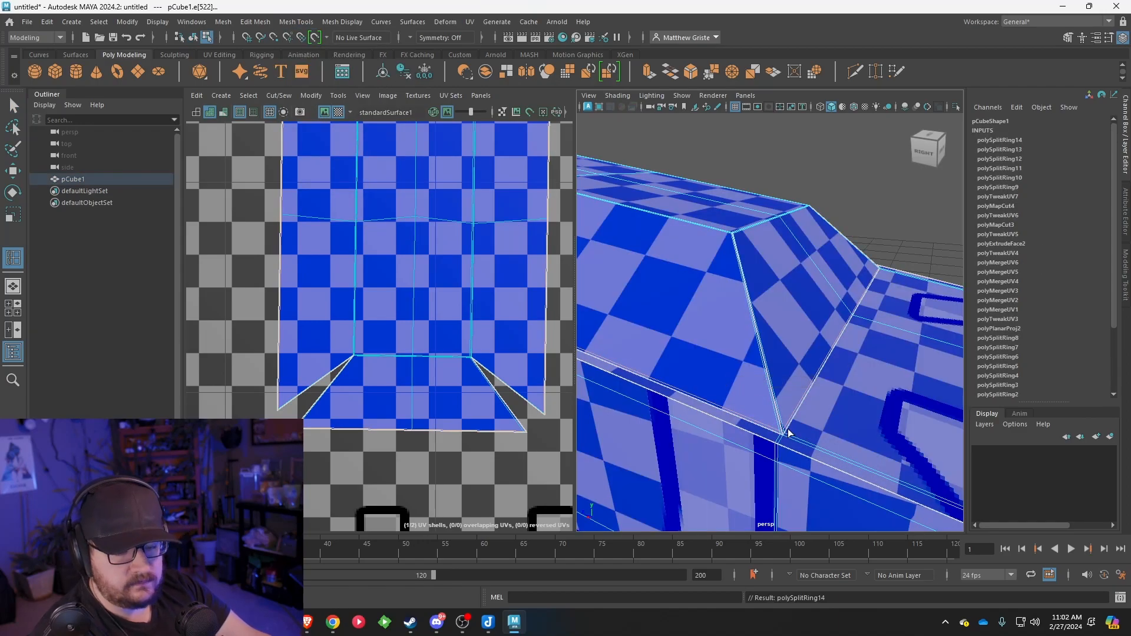
Return to object mode and check the tightened base corner in smooth preview.
key("q")
key("3")
right_click(775, 325)
left_click_drag(778, 330, 714, 331, "alt")
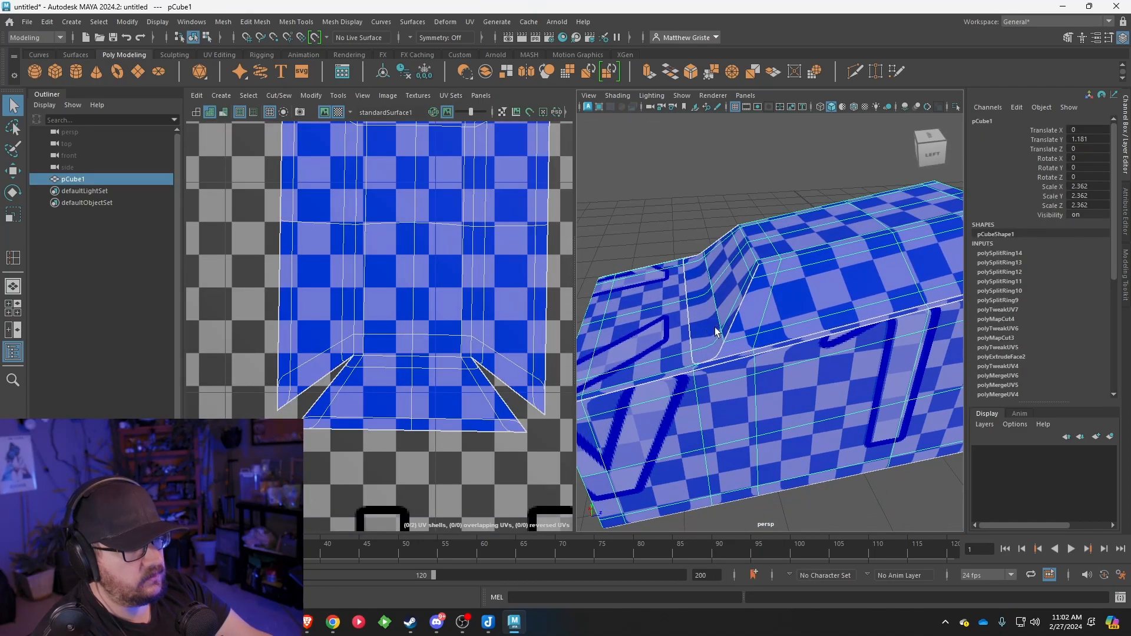
Turn off smooth preview and insert two more edge loops across the box, beside the ends of the raised section.
scroll(705, 340, "up", 5)
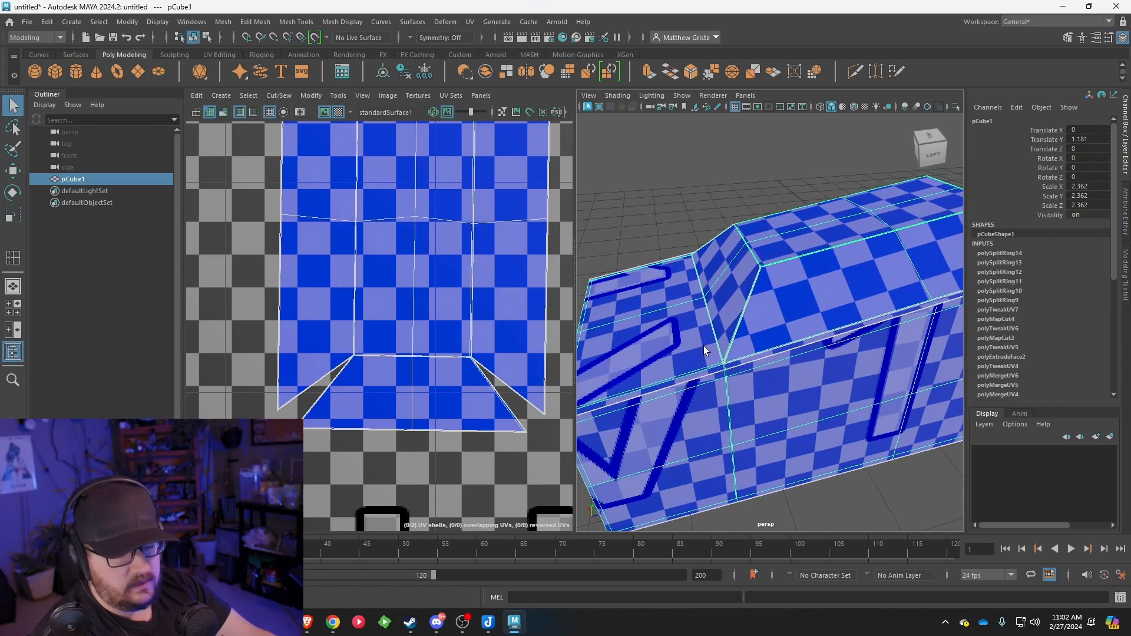
key("g")
left_click_drag(681, 399, 691, 399)
middle_click_drag(794, 391, 786, 342, "alt")
left_click_drag(786, 343, 705, 336, "alt")
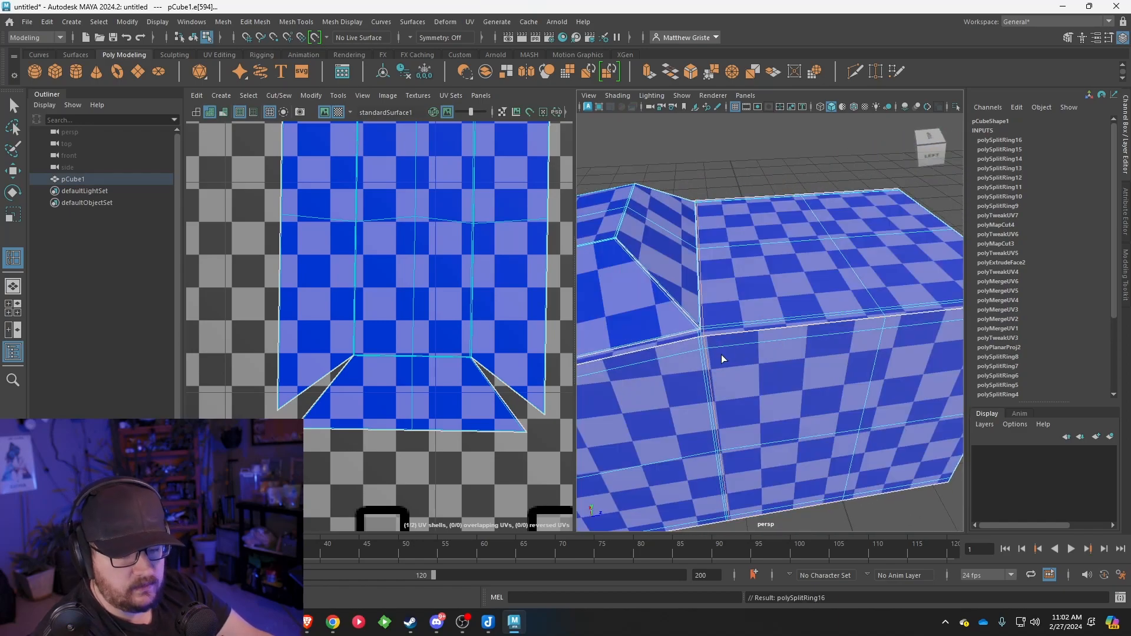
Leave the edge loop tool and show the whole box smoothed in object mode.
key("q")
key("3")
scroll(707, 349, "down", 4)
right_click_drag(752, 296, 805, 257)
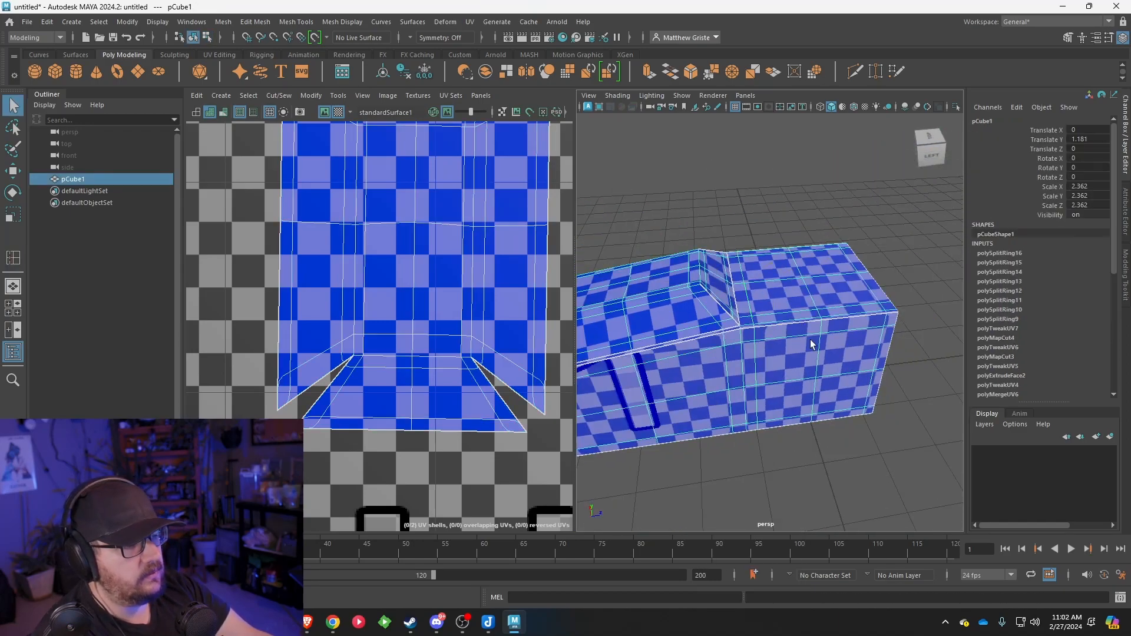
Inspect the checker pattern around the raised section and box sides, along with the raised section's separate UV shell.
left_click(772, 469)
left_click_drag(771, 469, 752, 421, "alt")
middle_click_drag(752, 421, 825, 434, "alt")
left_click(825, 434)
left_click_drag(825, 434, 846, 445, "alt")
left_click_drag(689, 343, 797, 361, "alt")
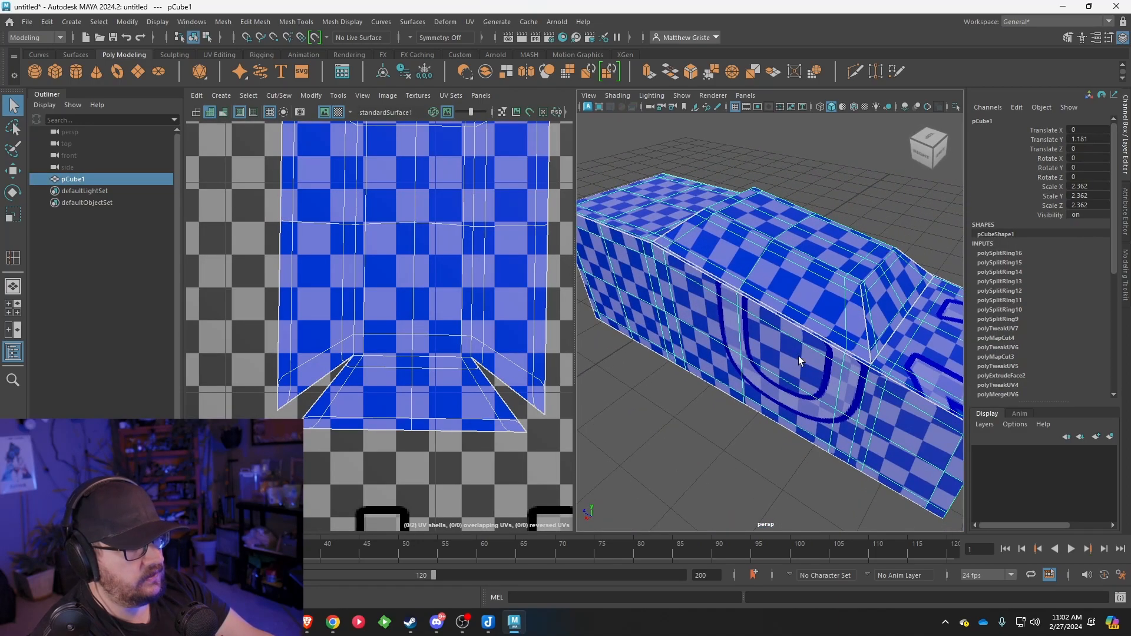
middle_click_drag(797, 361, 698, 364, "alt")
scroll(457, 353, "down", 5)
middle_click_drag(483, 322, 378, 299, "alt")
scroll(374, 268, "down", 1)
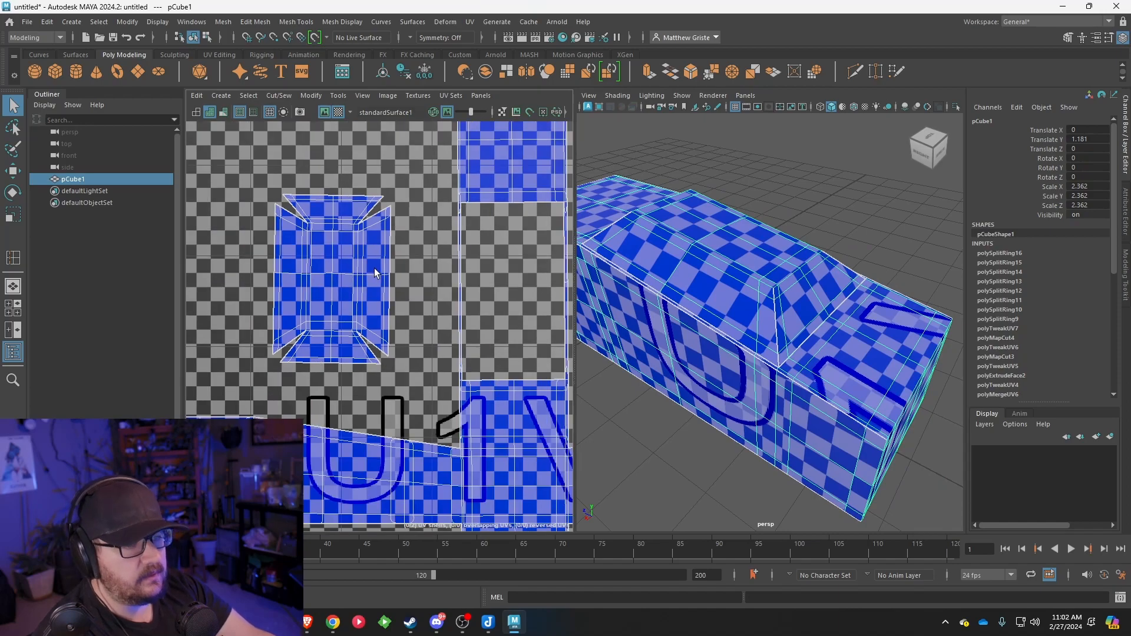
left_click_drag(717, 324, 802, 297, "alt")
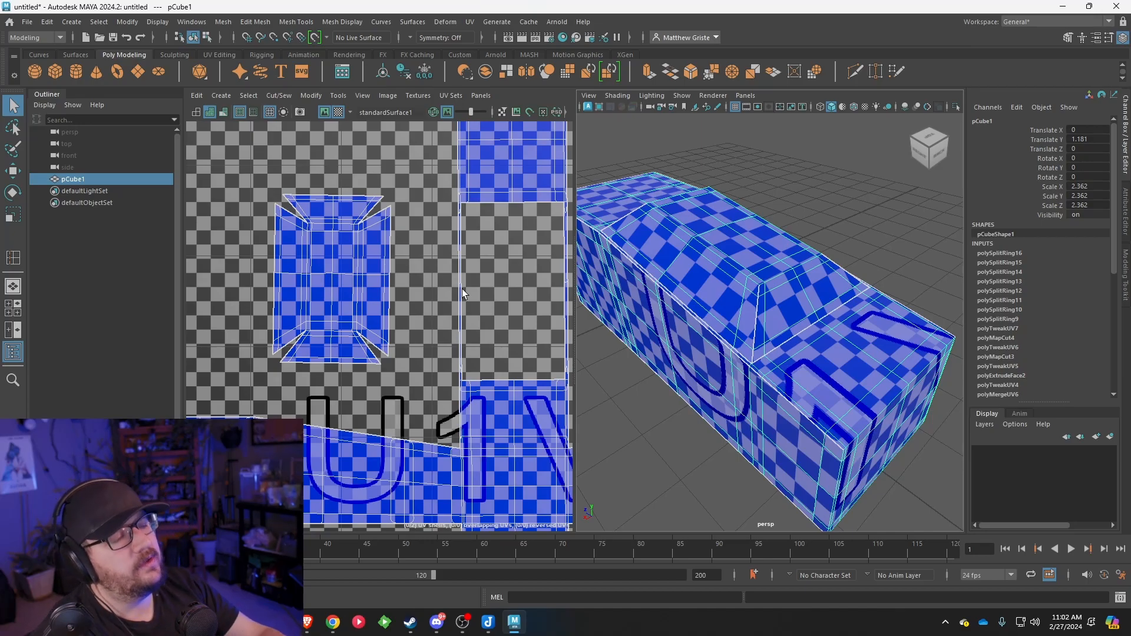
Examine the whole box from its other corners and side, and compare it with the full UV layout.
left_click_drag(585, 171, 696, 256, "alt")
scroll(787, 285, "up", 6)
scroll(799, 276, "down", 6)
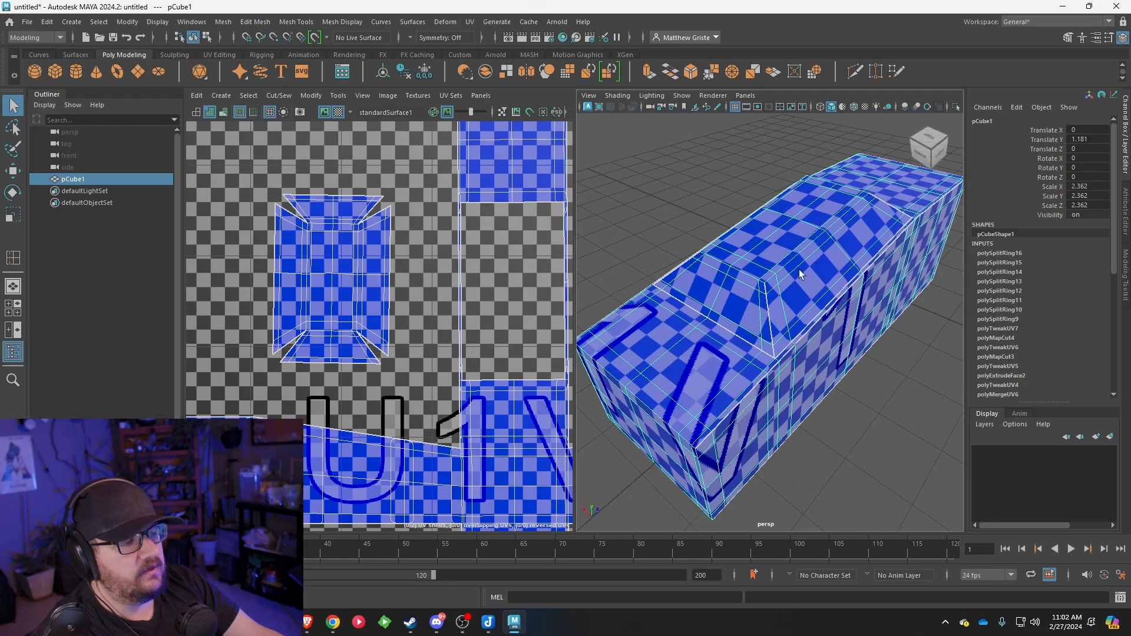
mouse_move(836, 265)
left_mouse_down("alt")
mouse_move(779, 237)
mouse_move(883, 267)
mouse_move(855, 263)
left_mouse_up("alt")
scroll(778, 239, "down", 6)
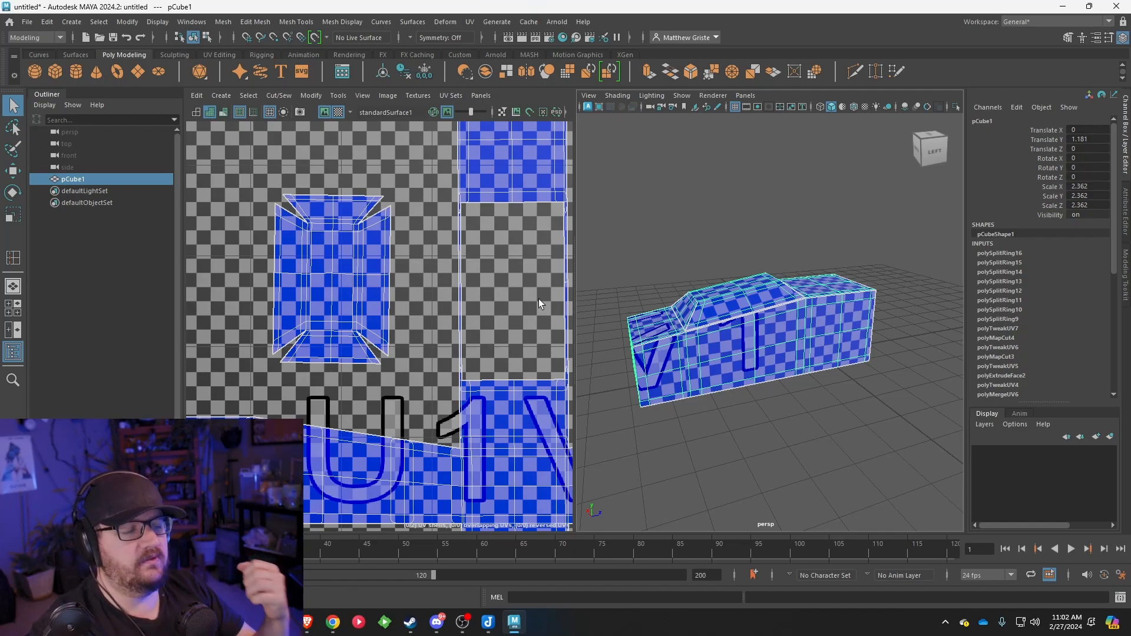
left_click_drag(737, 315, 718, 334, "alt")
scroll(751, 337, "up", 3)
scroll(758, 351, "down", 3)
middle_click_drag(463, 337, 425, 243, "alt")
scroll(402, 318, "down", 3)
scroll(425, 243, "down", 1)
left_click_drag(800, 334, 824, 291, "alt")
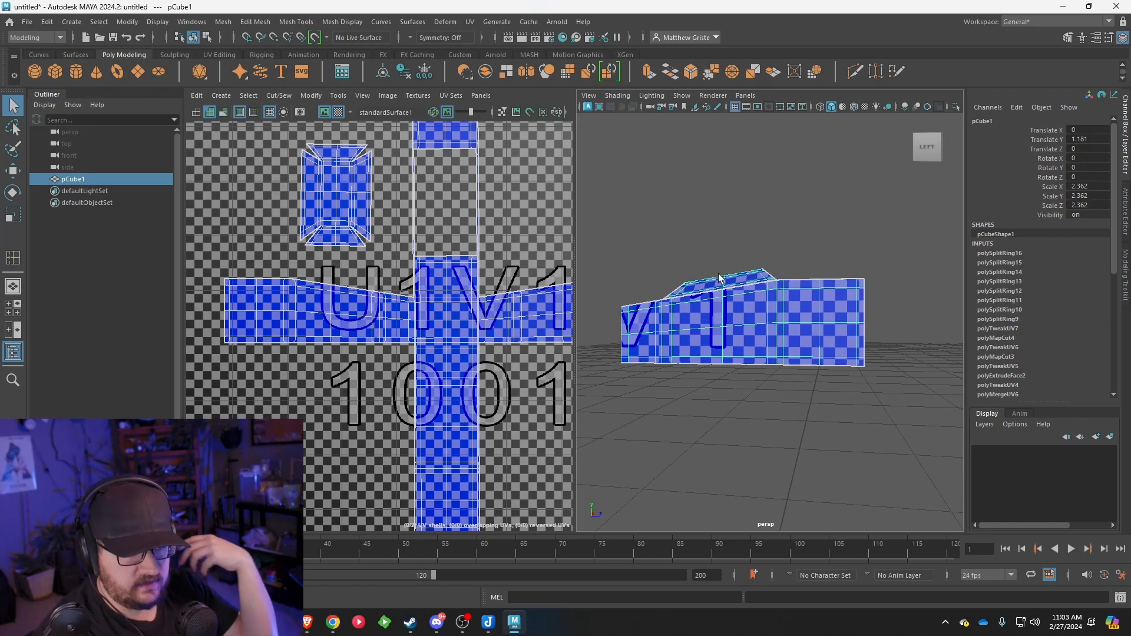
scroll(718, 273, "down", 3)
scroll(718, 274, "up", 3)
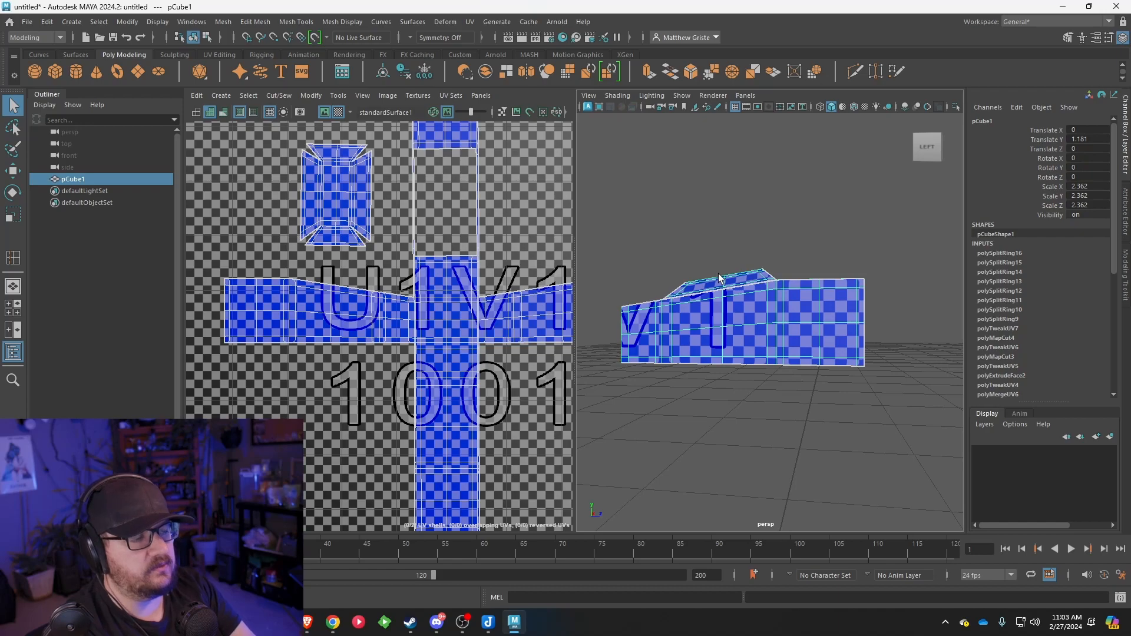
left_click_drag(796, 238, 765, 270, "alt")
scroll(406, 251, "down", 2)
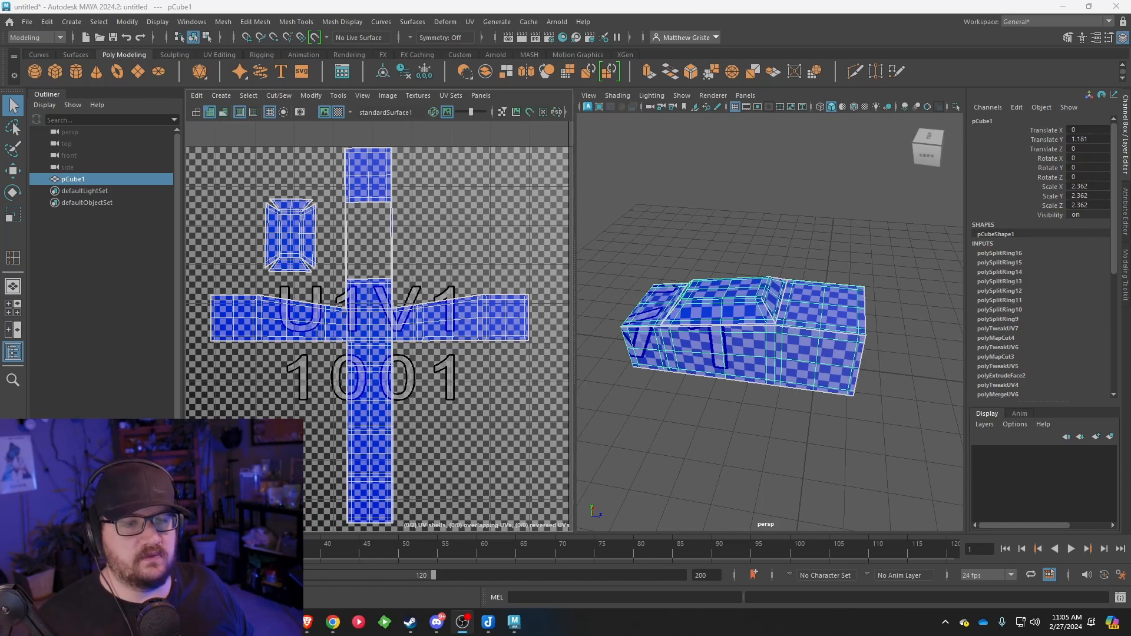
Switch to the web browser and view the Blender one-minute face unwrap and Blender Stack Exchange face UV examples in the UV Face image results.
left_click(311, 625)
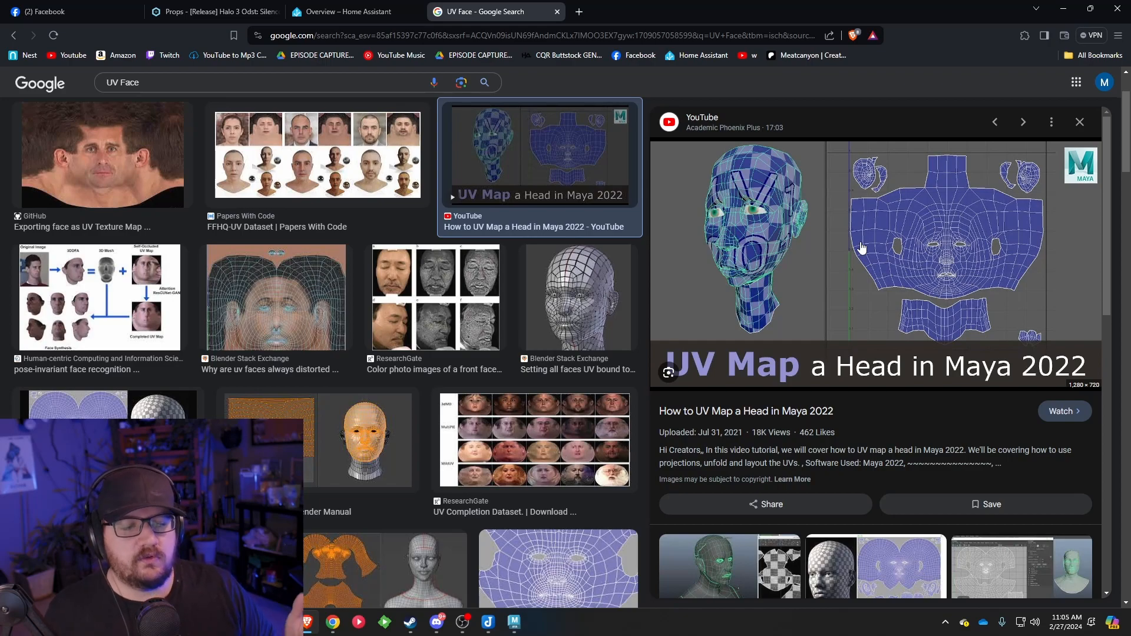
left_click(156, 457)
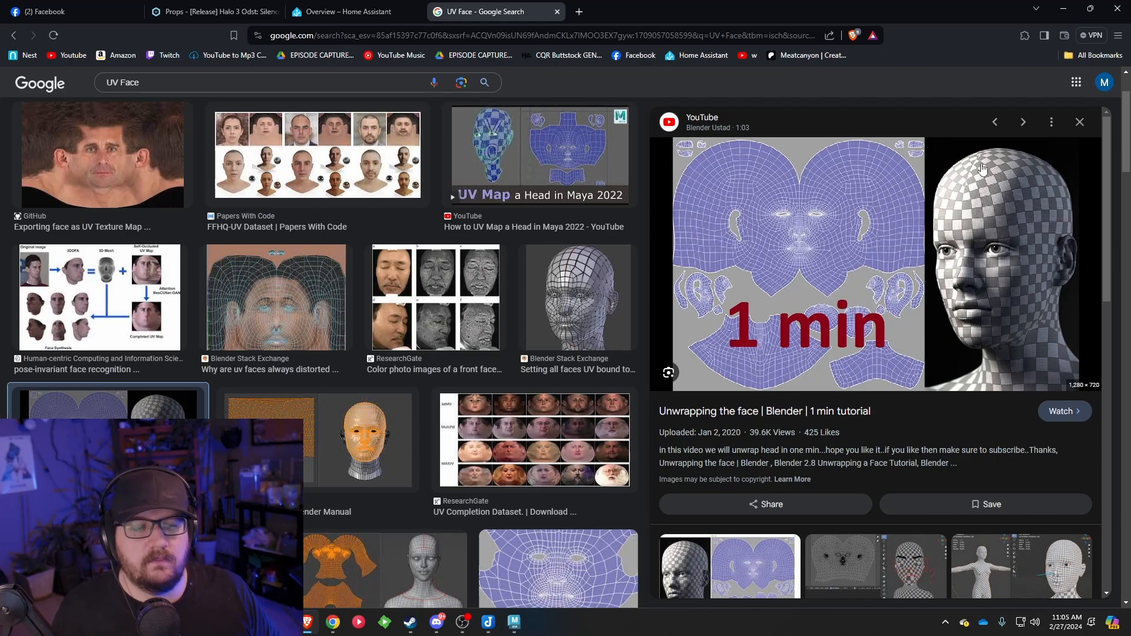
left_click(335, 282)
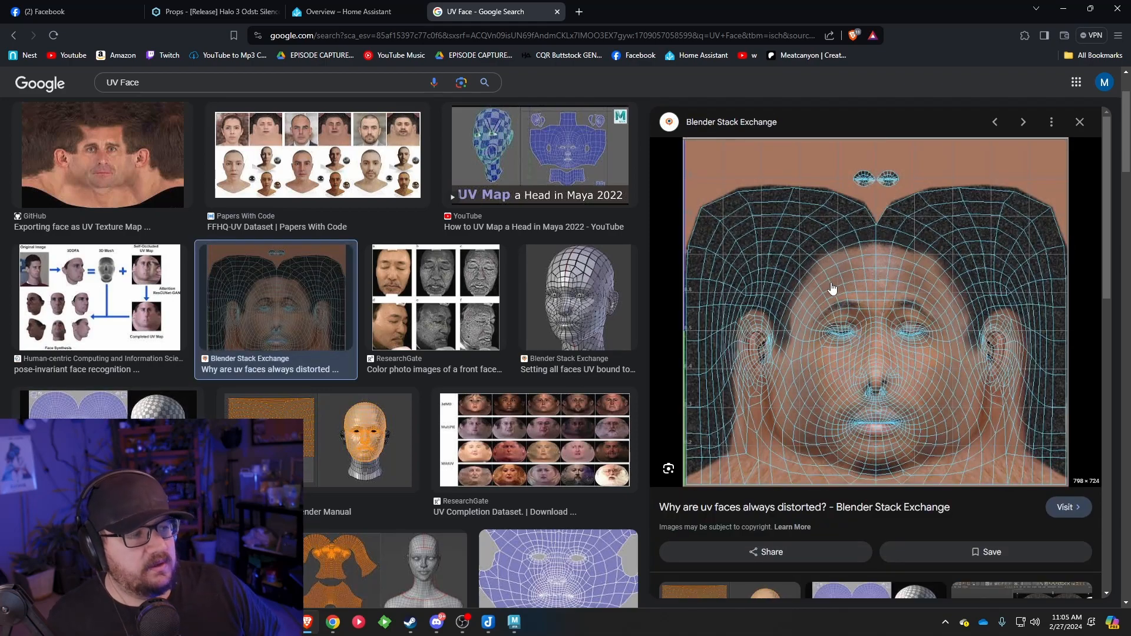